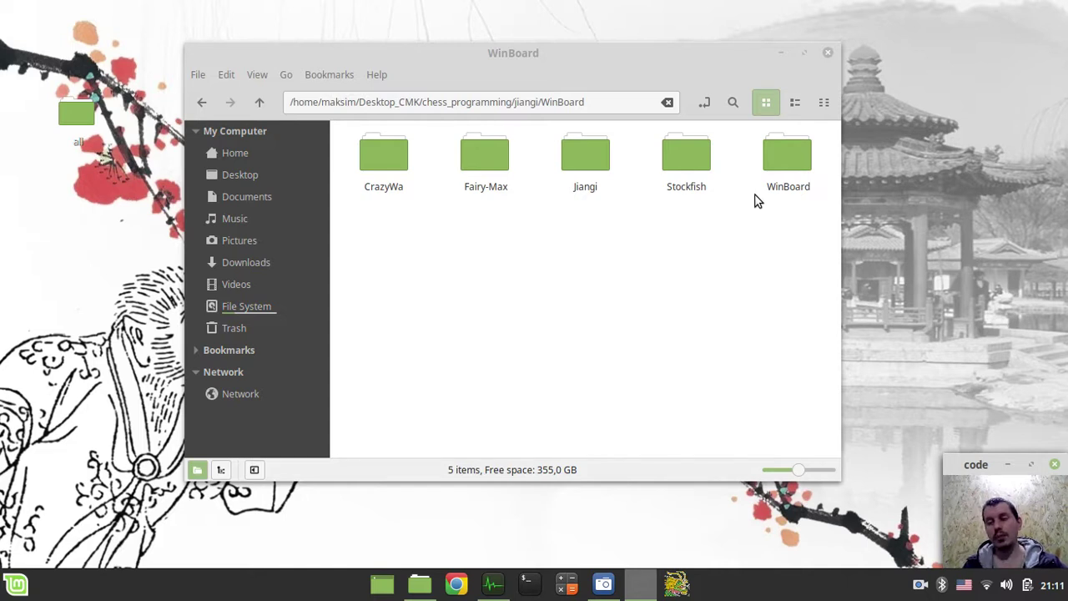
- Open winboard.ini from the inner WinBoard folder and check its /variant=janggi setting
{"action": "double_click", "coordinate": [785, 160]}
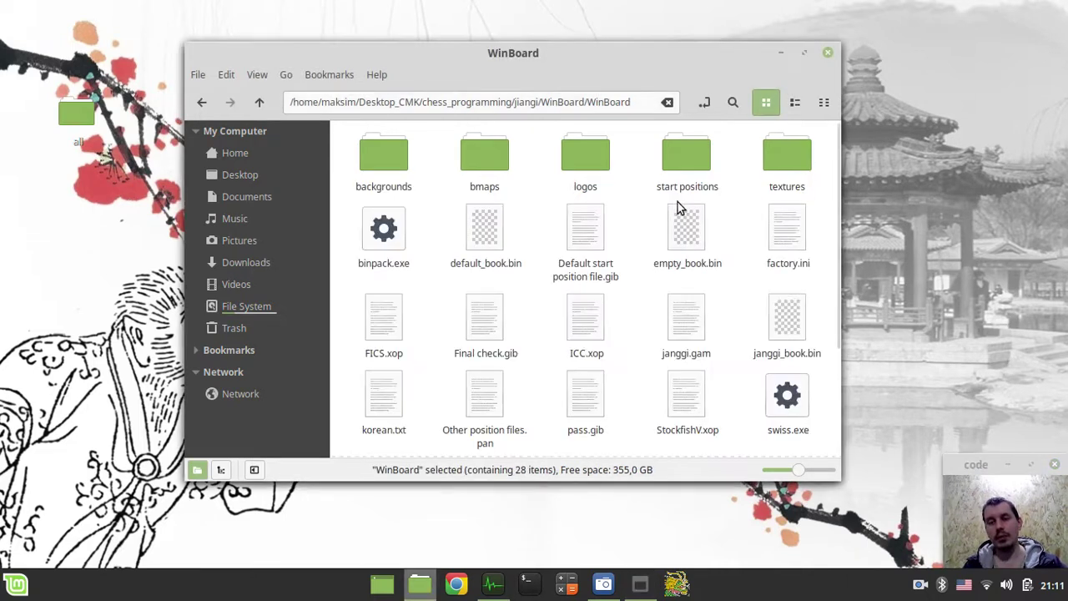
{"action": "left_click_drag", "start_coordinate": [500, 60], "coordinate": [506, 47]}
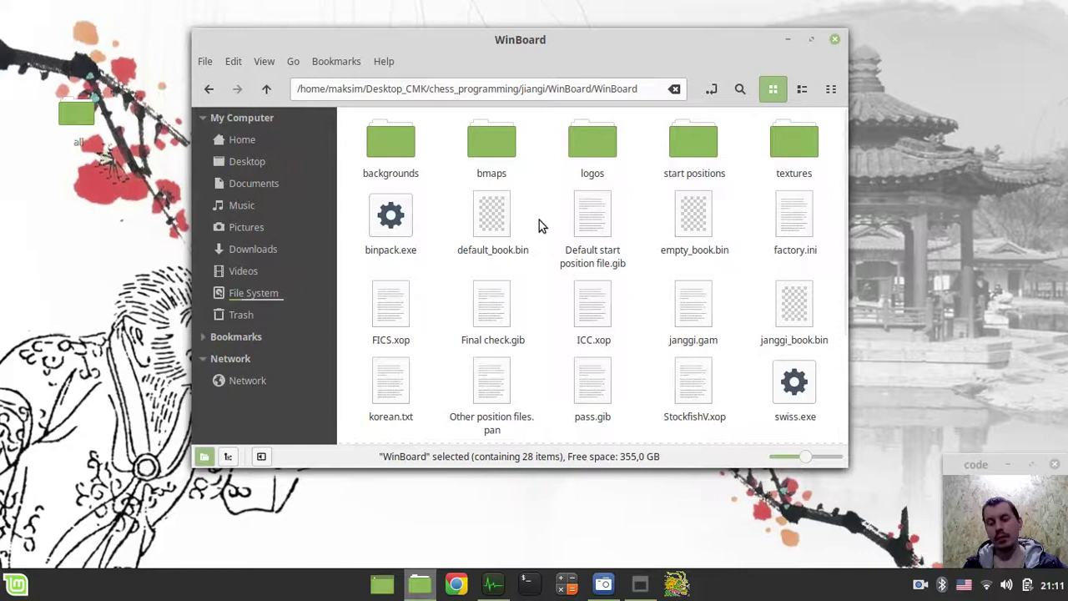
{"action": "scroll", "coordinate": [522, 251], "scroll_direction": "down", "scroll_amount": 3}
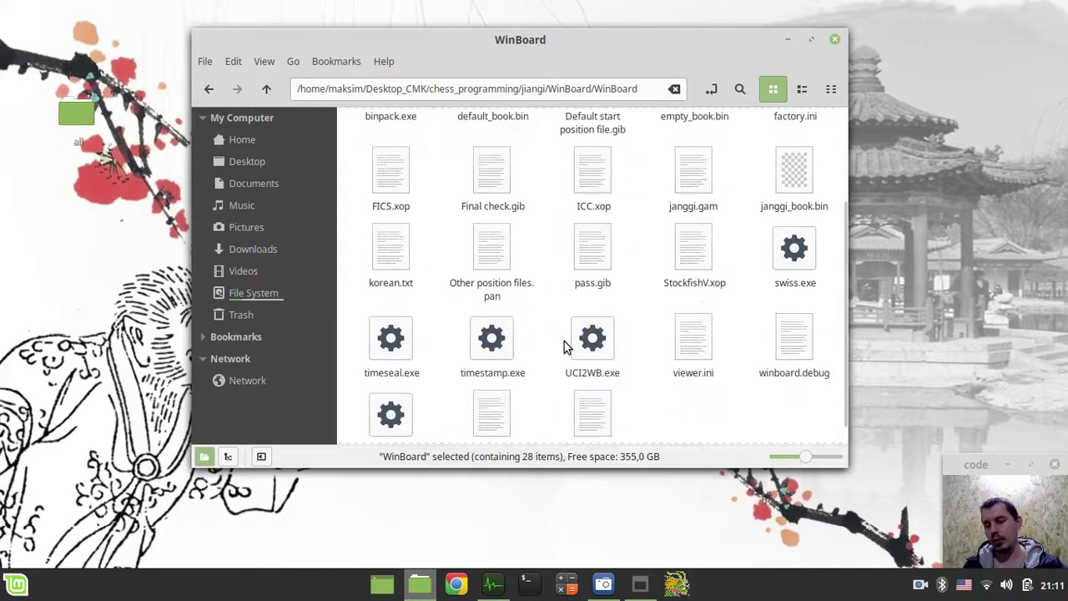
{"action": "scroll", "coordinate": [550, 354], "scroll_direction": "down", "scroll_amount": 1}
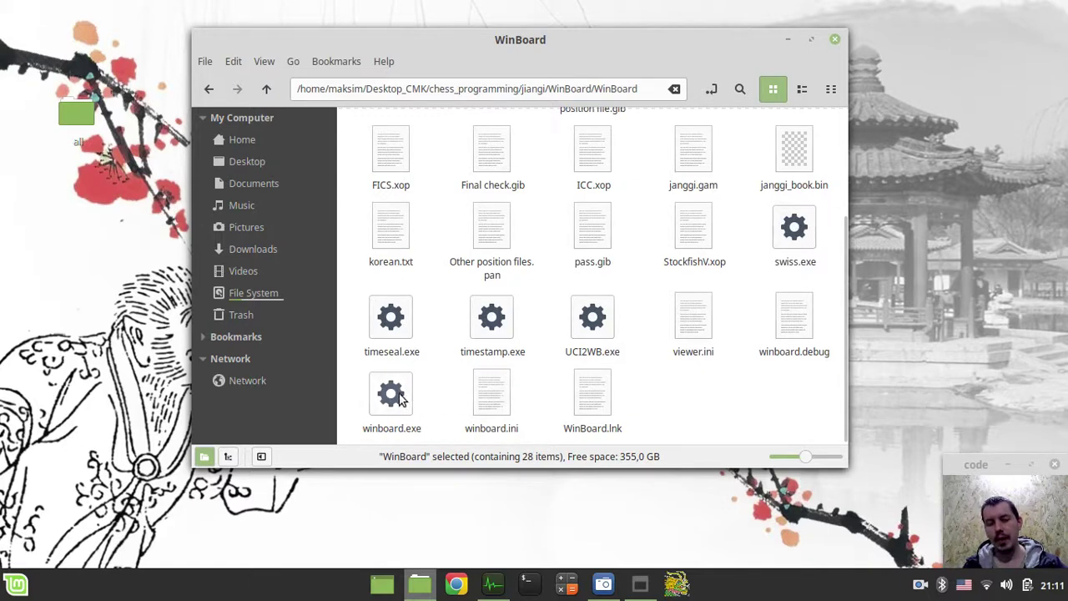
{"action": "double_click", "coordinate": [486, 393]}
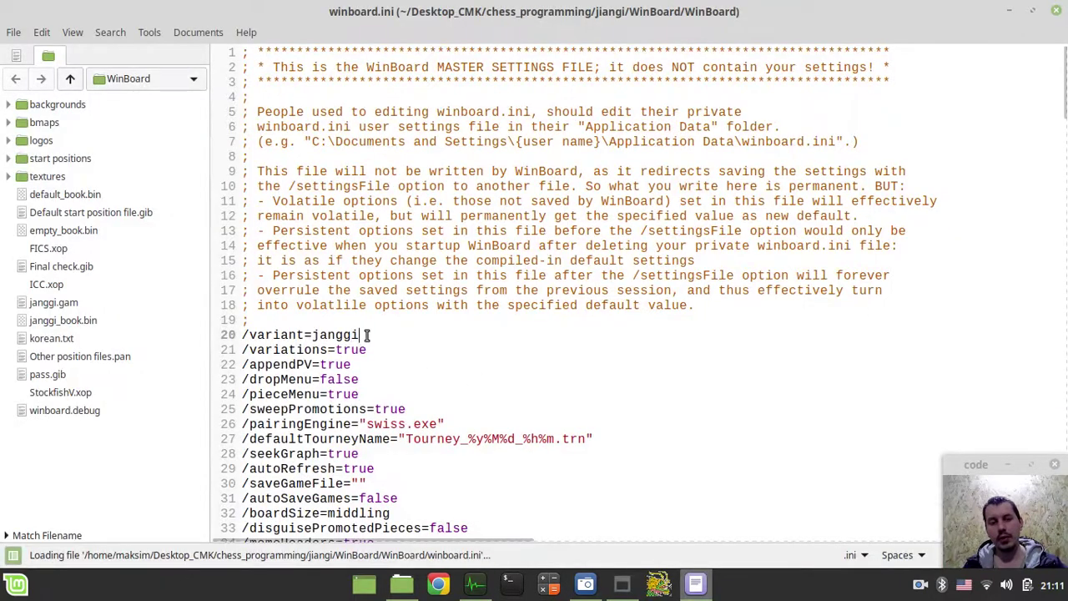
{"action": "left_click_drag", "start_coordinate": [362, 335], "coordinate": [245, 335]}
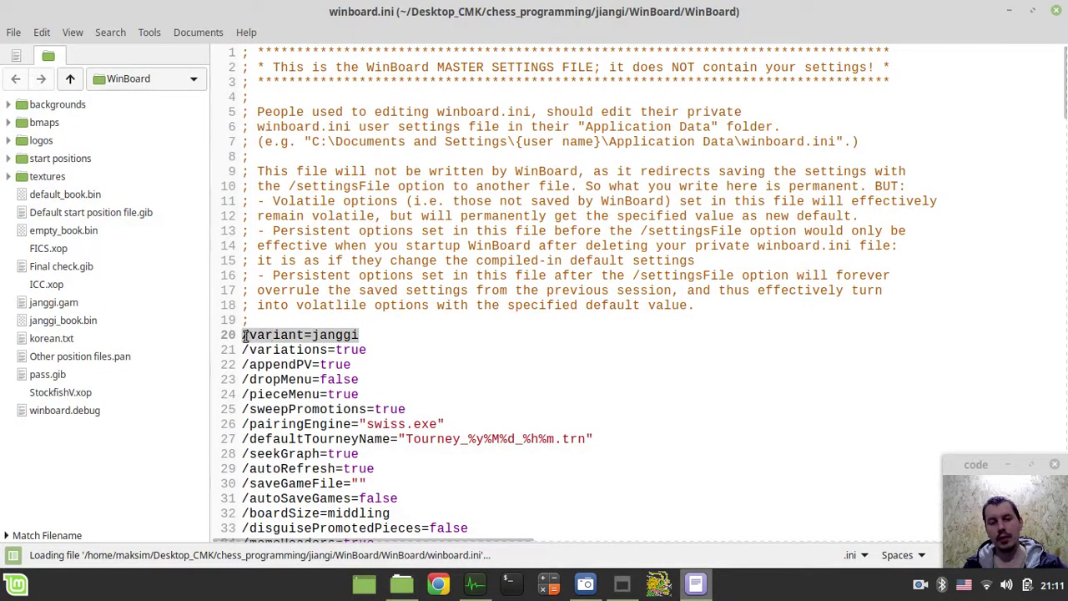
- Close the text editor and launch winboard.exe, moving its startup dialog aside
{"action": "left_click", "coordinate": [1056, 11]}
{"action": "double_click", "coordinate": [384, 399]}
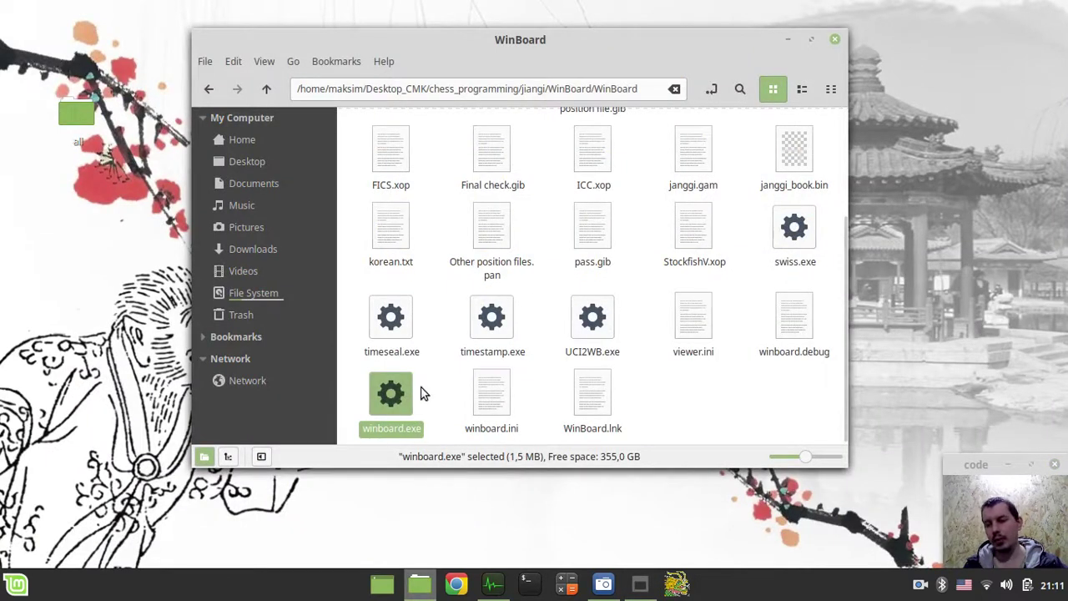
{"action": "left_click_drag", "start_coordinate": [481, 203], "coordinate": [532, 161]}
- Choose 'Just view or edit game files' to open the Janggi board, then browse the Engine and Options menus
{"action": "left_click", "coordinate": [416, 230]}
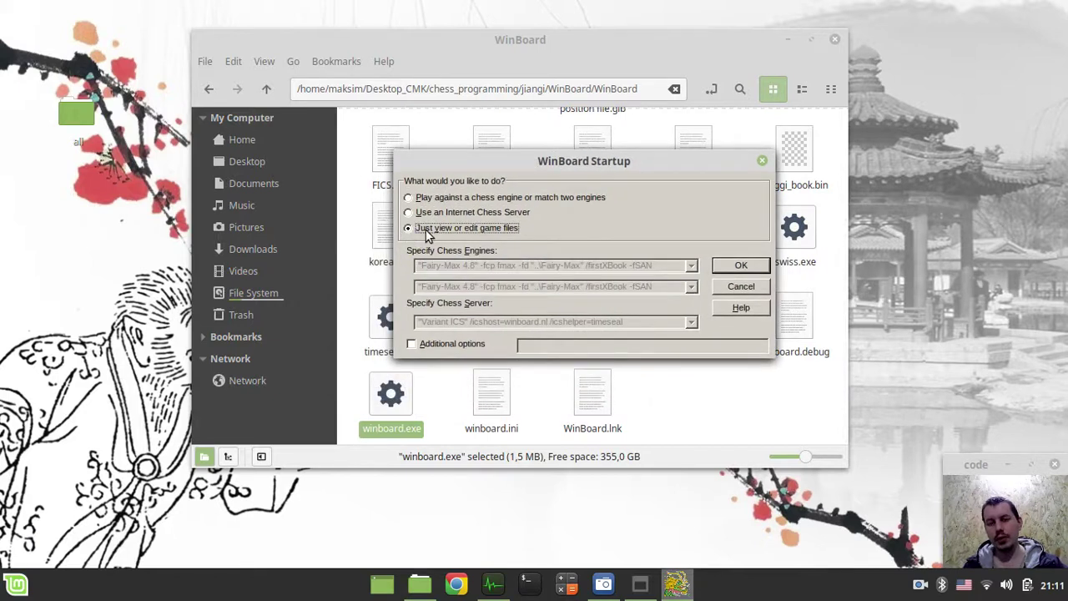
{"action": "left_click", "coordinate": [738, 267]}
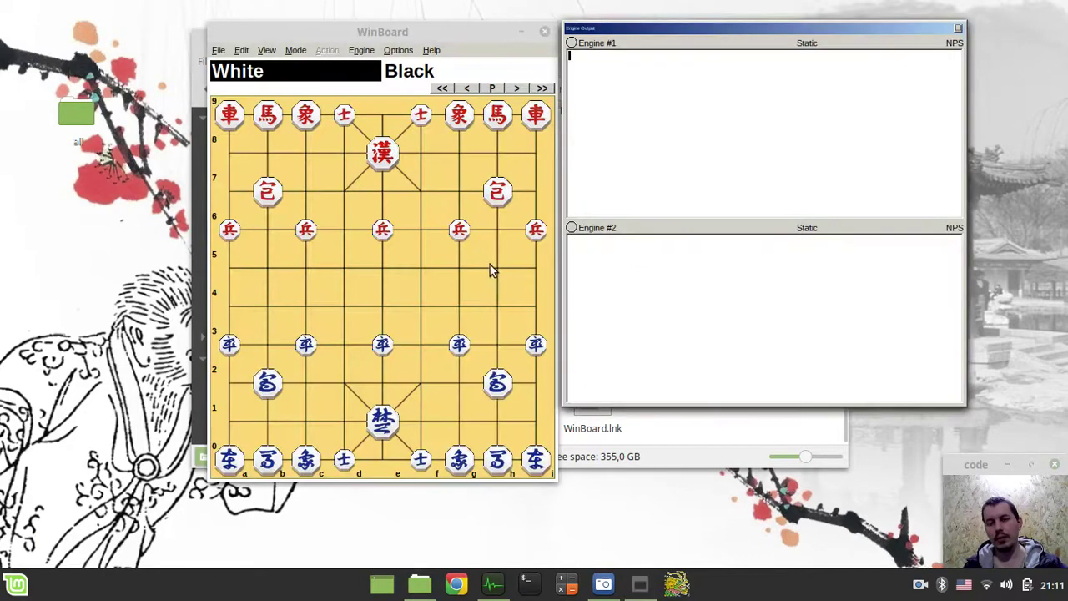
{"action": "mouse_move", "coordinate": [416, 31]}
{"action": "left_mouse_down"}
{"action": "mouse_move", "coordinate": [447, 38]}
{"action": "mouse_move", "coordinate": [427, 38]}
{"action": "left_mouse_up"}
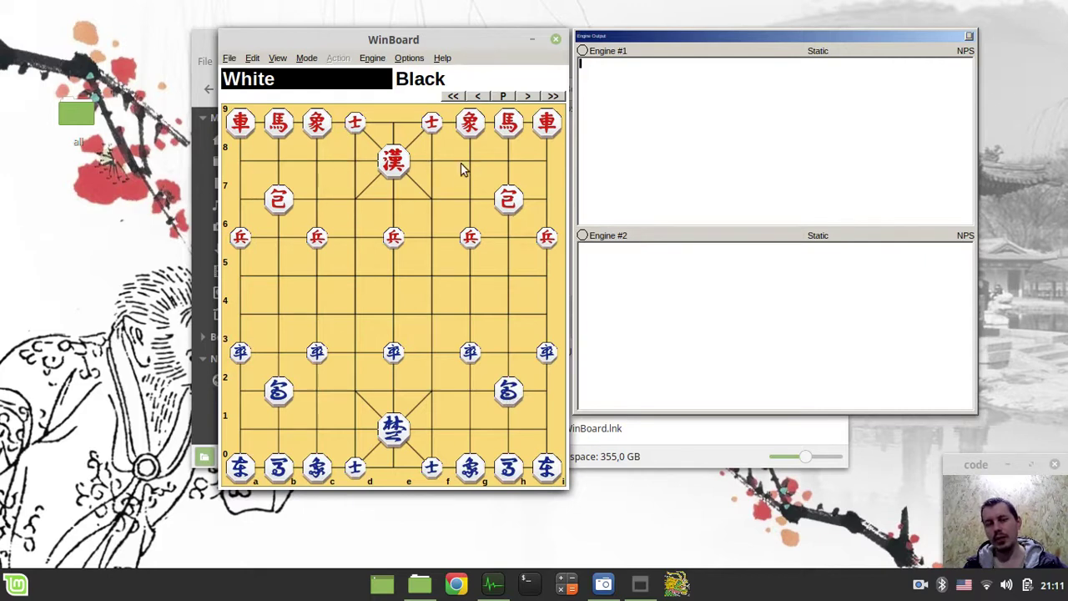
{"action": "left_click", "coordinate": [372, 59]}
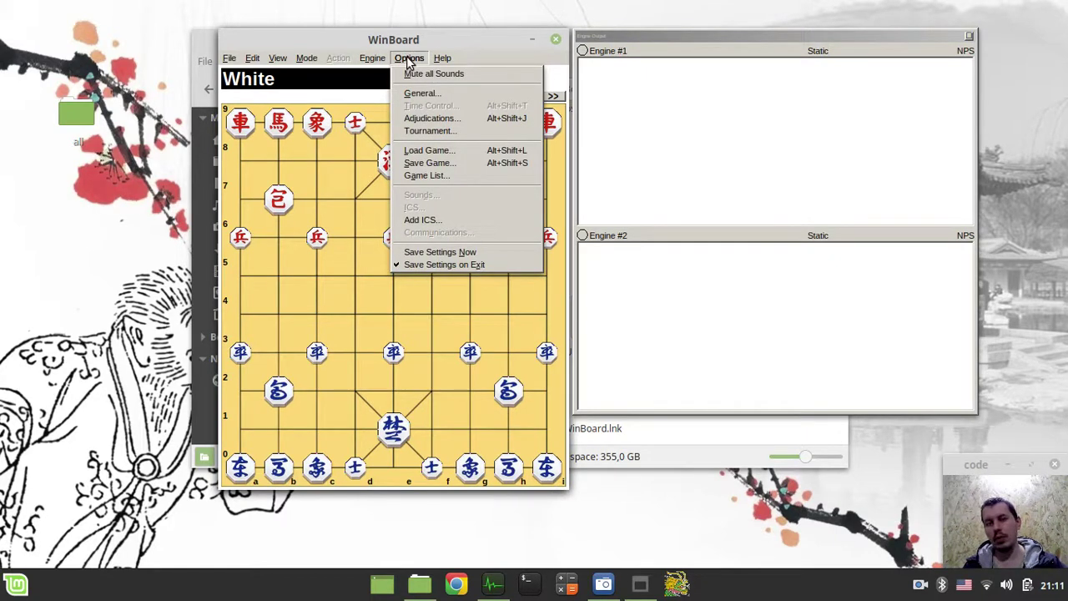
{"action": "mouse_move", "coordinate": [372, 58]}
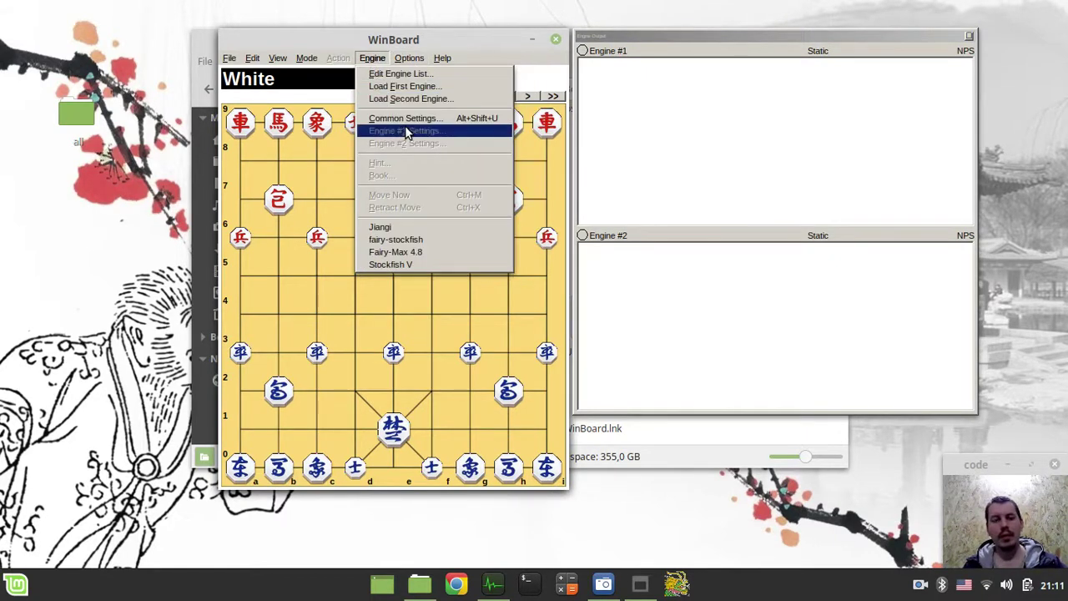
- Apply the Default board theme, then reopen the Board Themes dialog
{"action": "mouse_move", "coordinate": [276, 60]}
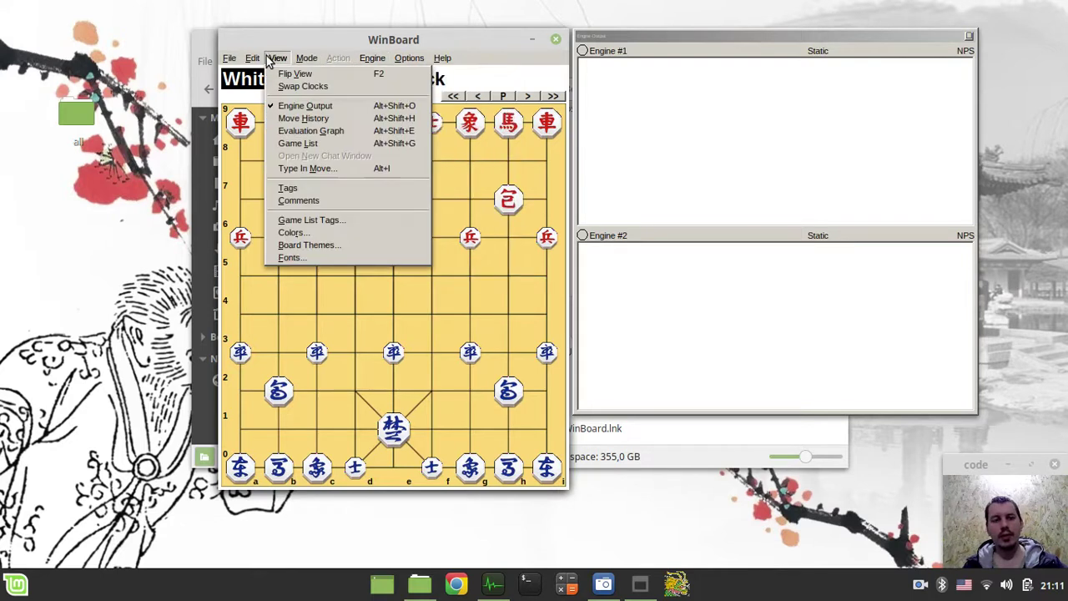
{"action": "left_click", "coordinate": [293, 244]}
{"action": "left_click", "coordinate": [240, 112]}
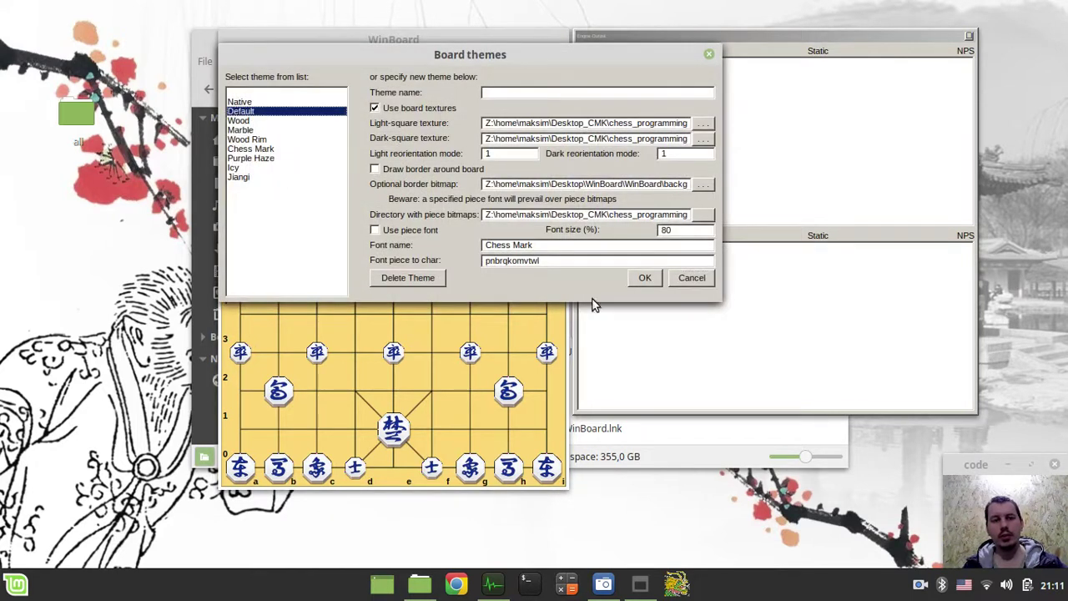
{"action": "left_click", "coordinate": [644, 279]}
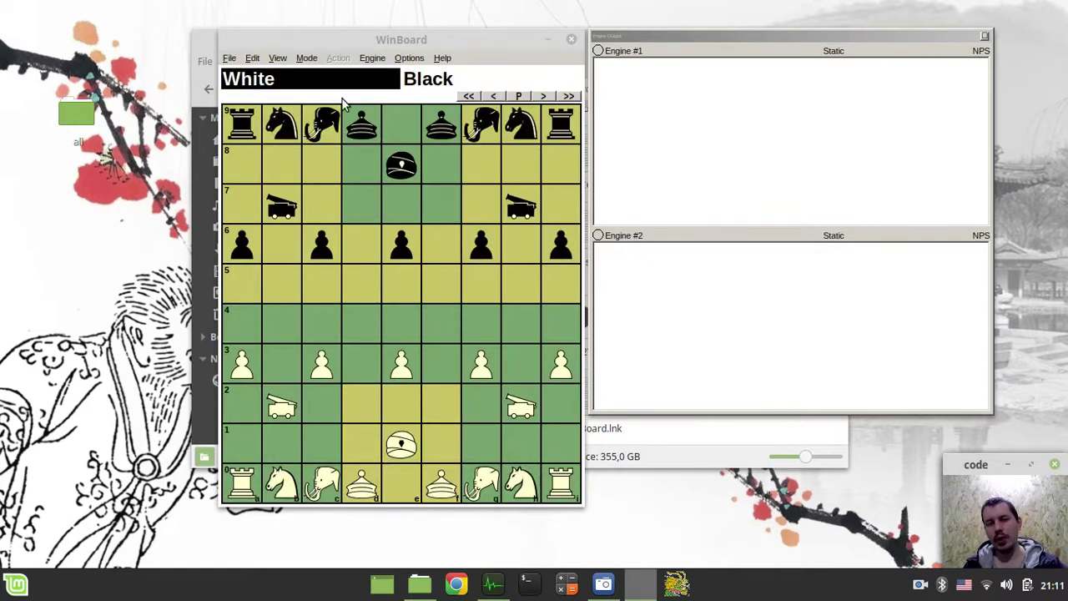
{"action": "left_click", "coordinate": [286, 60]}
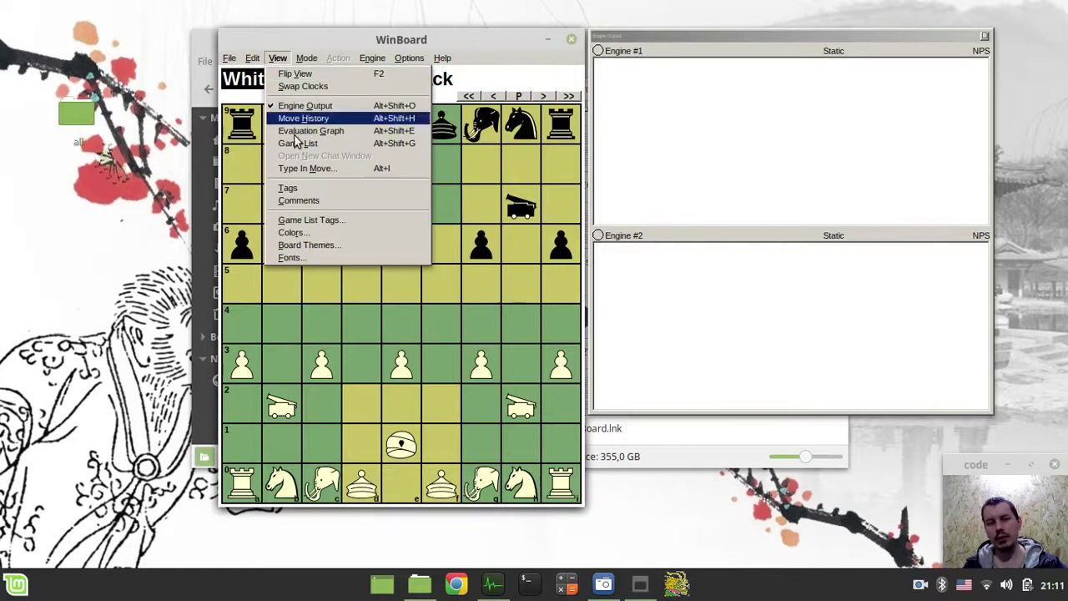
{"action": "left_click", "coordinate": [298, 245]}
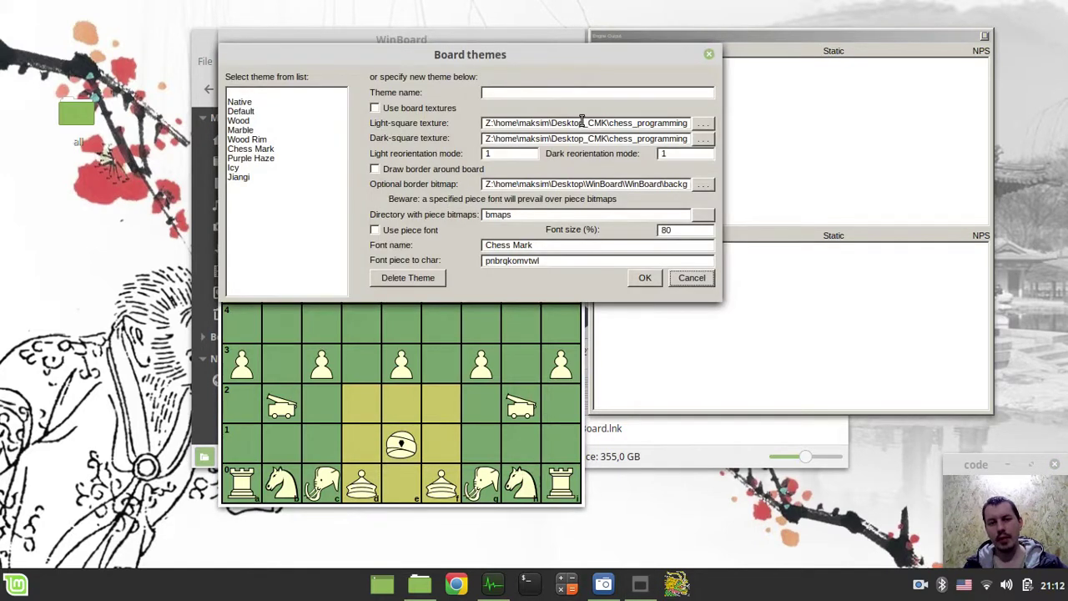
- Enable board textures and name the new theme Jiangi
{"action": "left_click", "coordinate": [375, 108]}
{"action": "left_click", "coordinate": [375, 110]}
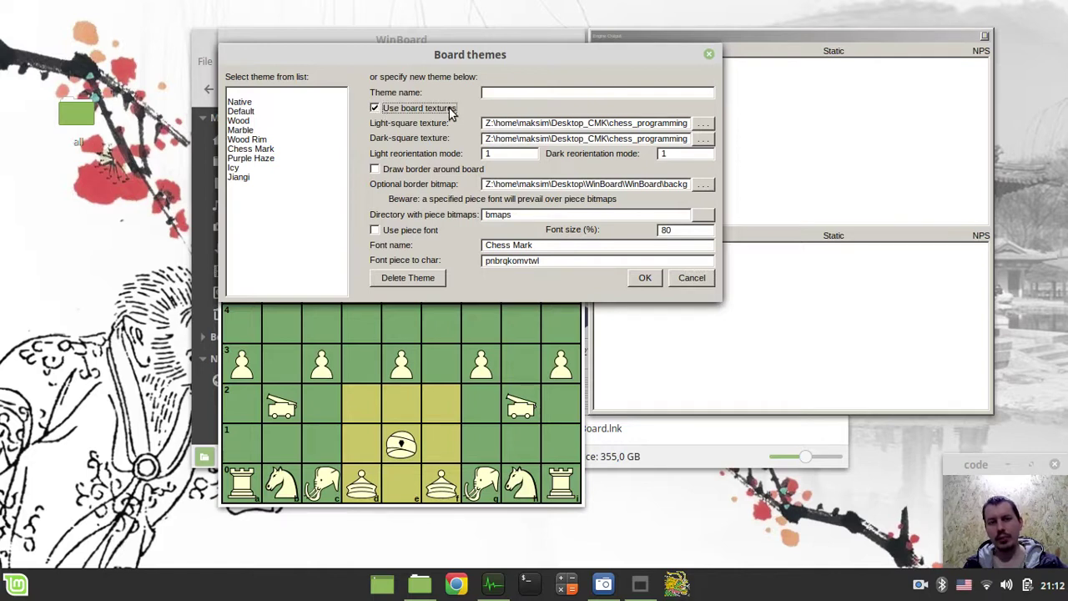
{"action": "left_click", "coordinate": [515, 95]}
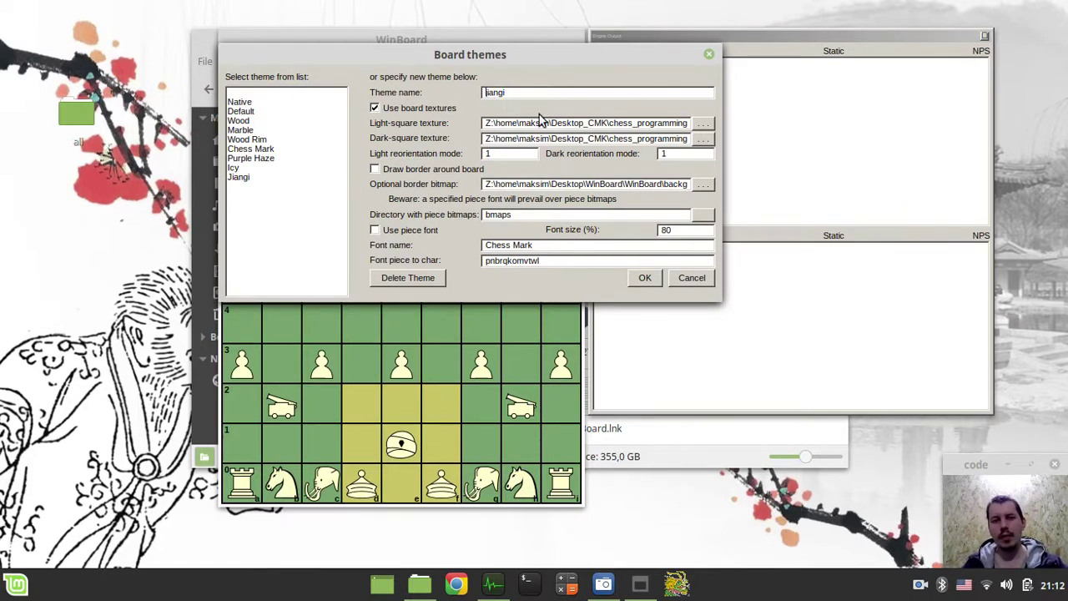
{"action": "type", "text": "J"}
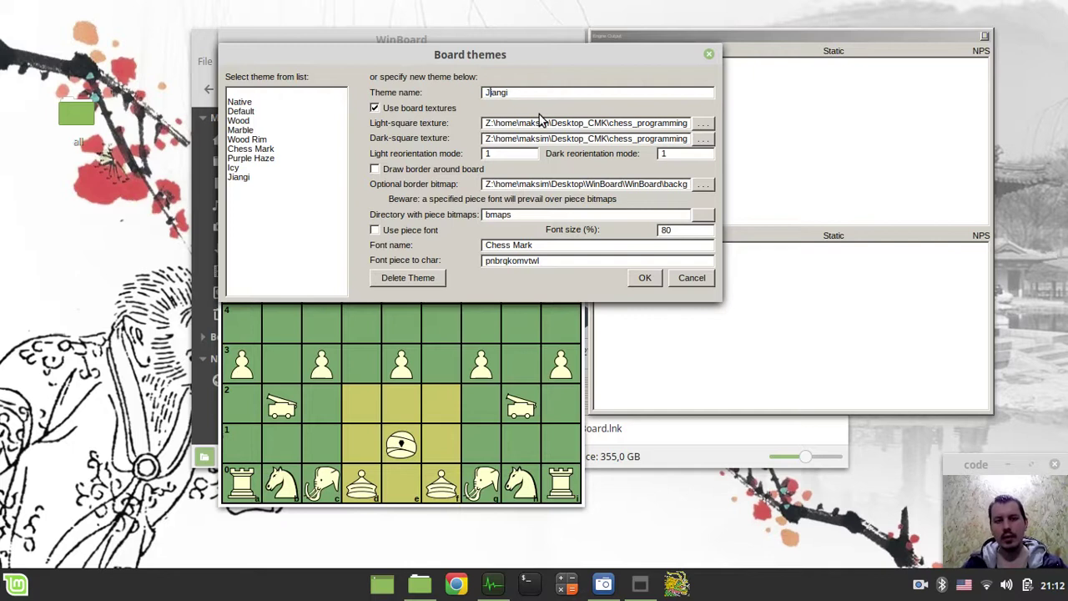
- Set both light- and dark-square textures to theme_winboard/Janggi.bmp
{"action": "left_click", "coordinate": [704, 123]}
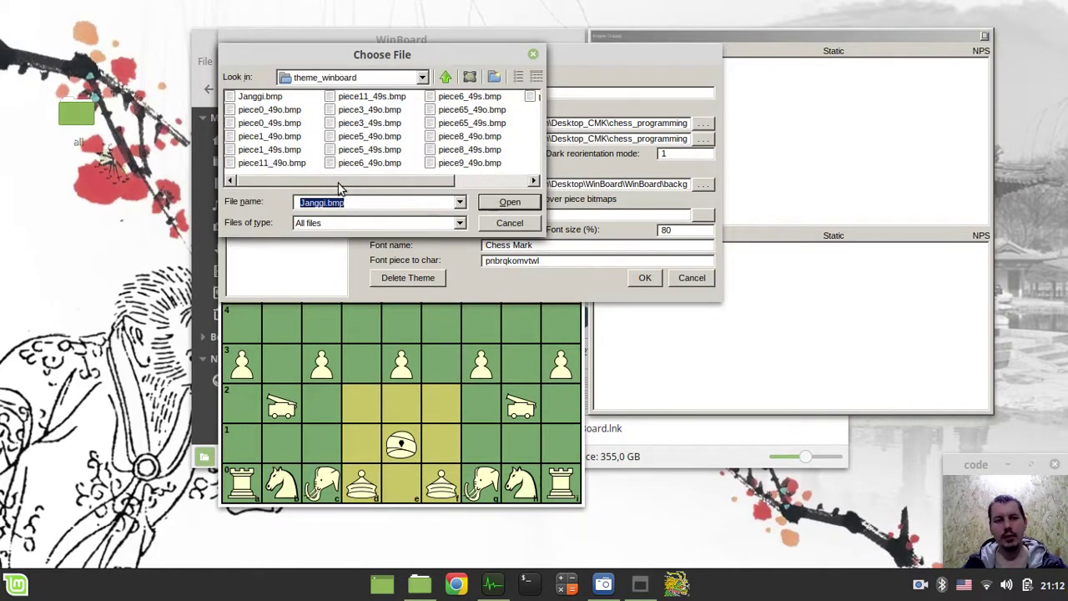
{"action": "left_click", "coordinate": [256, 98]}
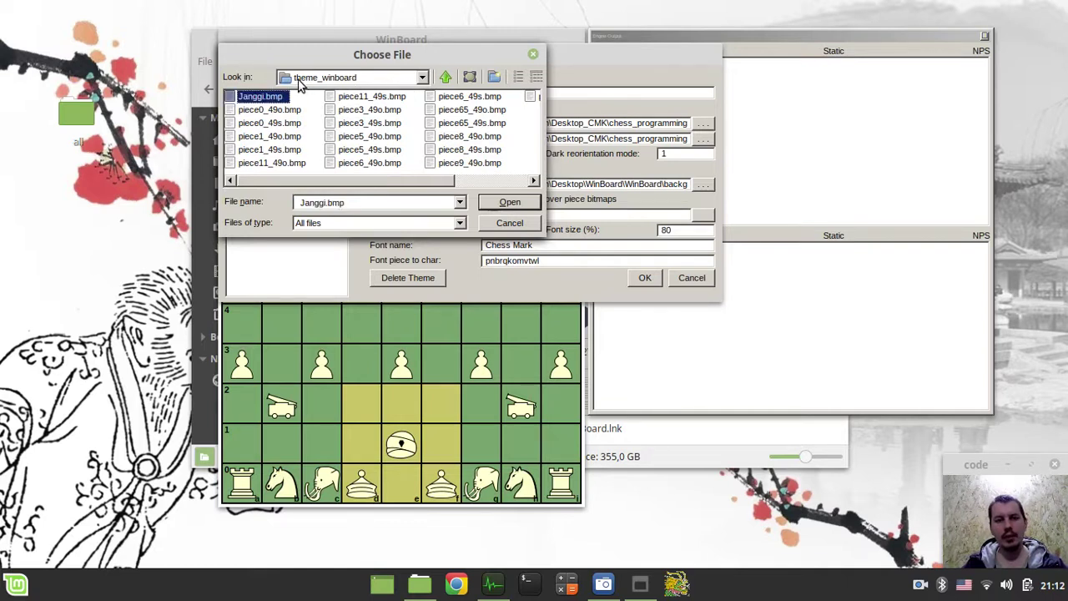
{"action": "left_click", "coordinate": [443, 83]}
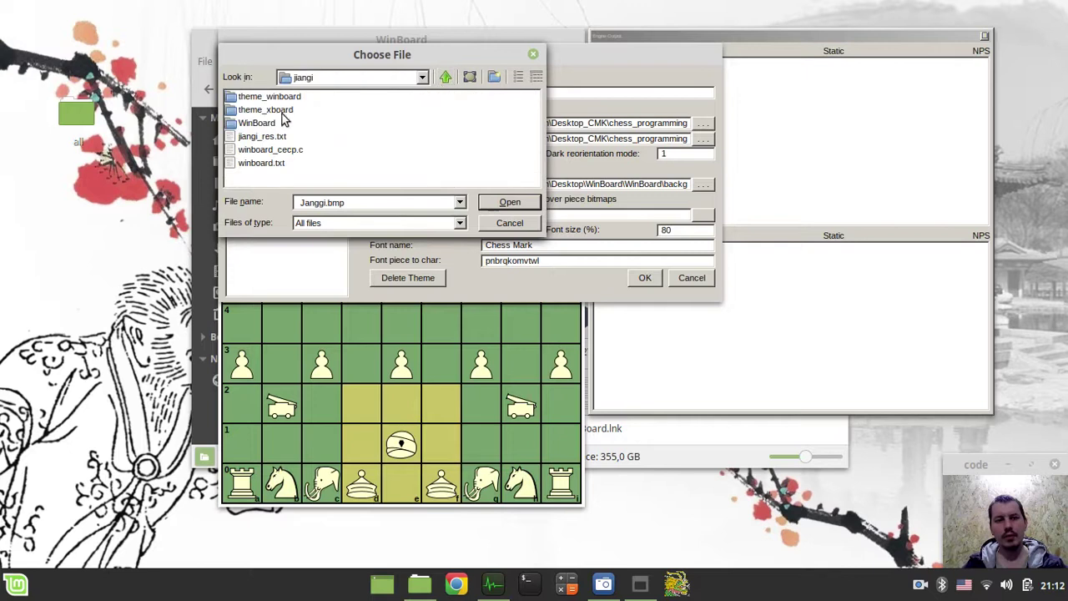
{"action": "double_click", "coordinate": [261, 98]}
{"action": "left_click", "coordinate": [253, 98]}
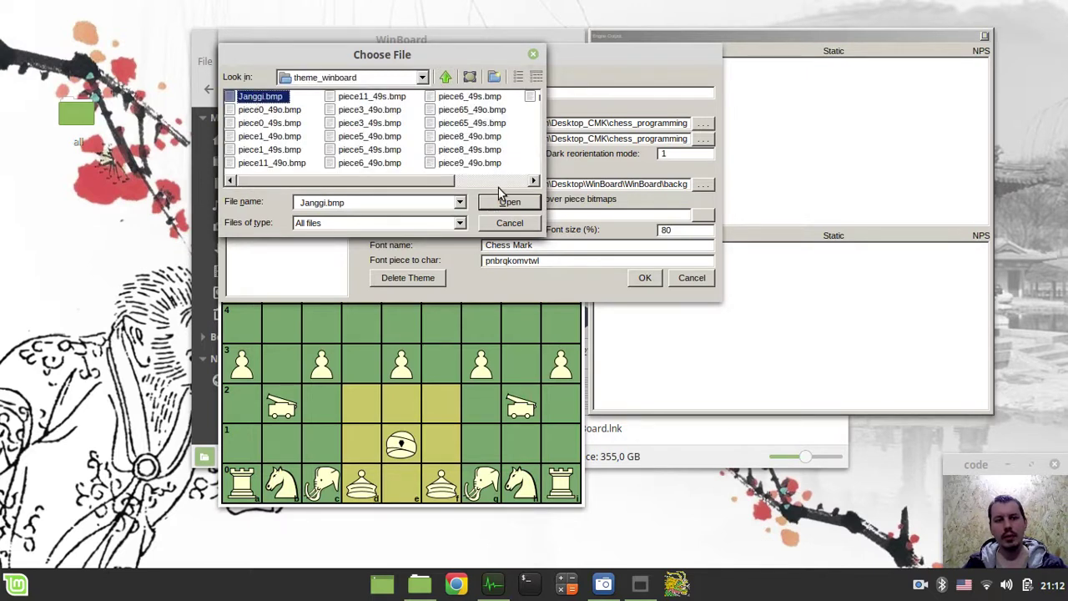
{"action": "left_click", "coordinate": [504, 201]}
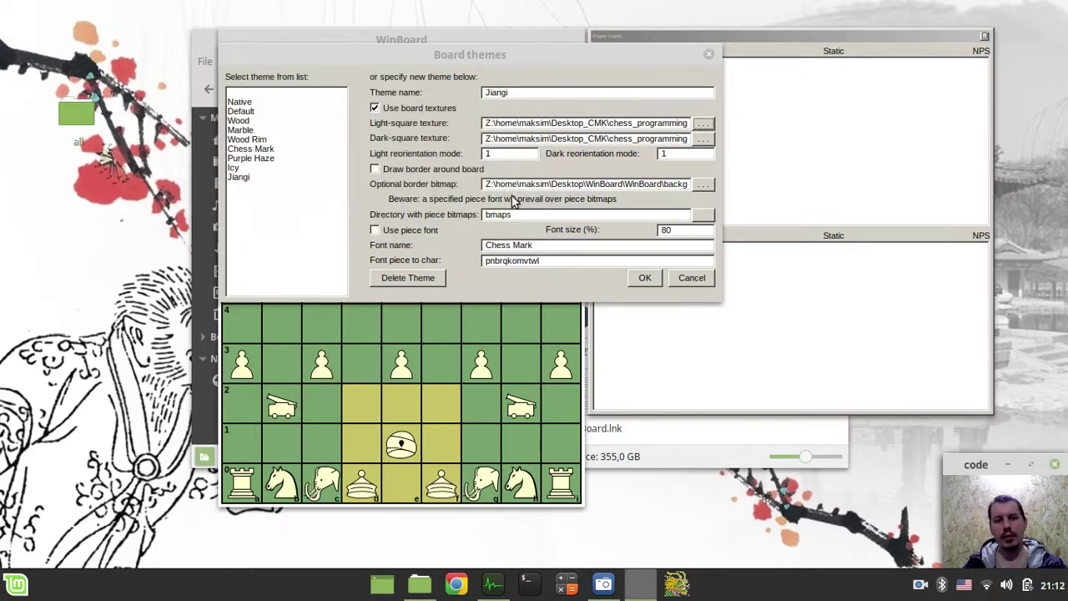
{"action": "left_click", "coordinate": [571, 138]}
{"action": "key", "text": "End"}
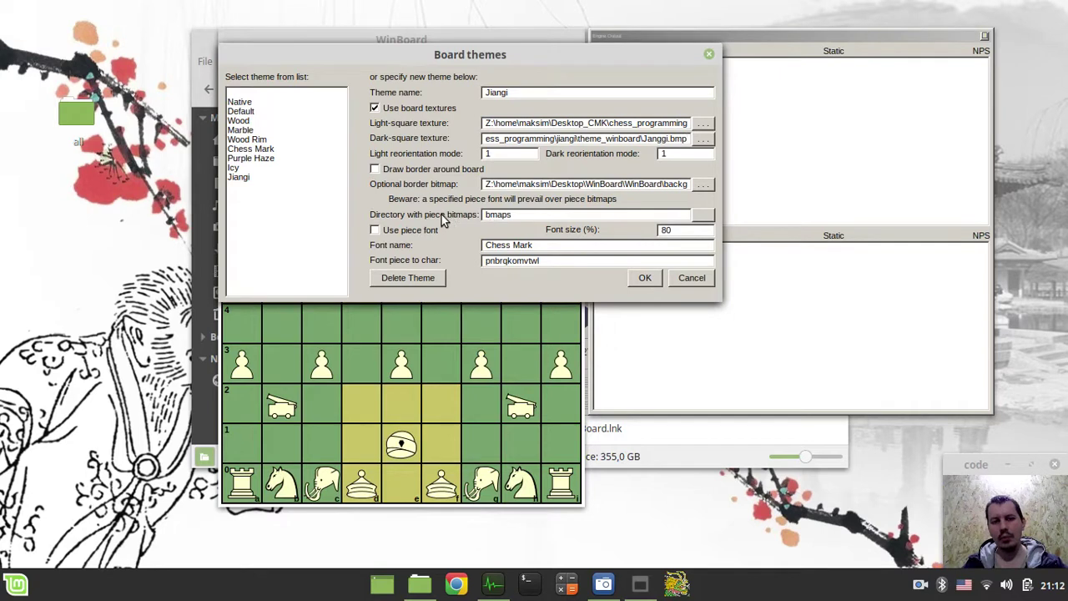
- Point the piece bitmap directory to Desktop_CMK/chess_programming/jiangi/theme_winboard
{"action": "left_click", "coordinate": [704, 215]}
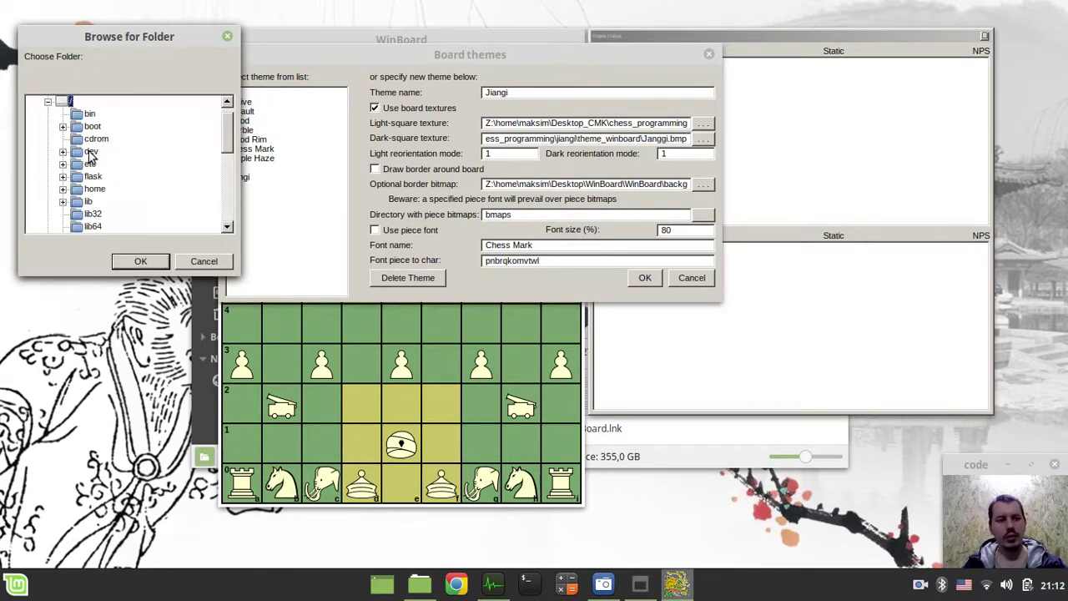
{"action": "double_click", "coordinate": [112, 203]}
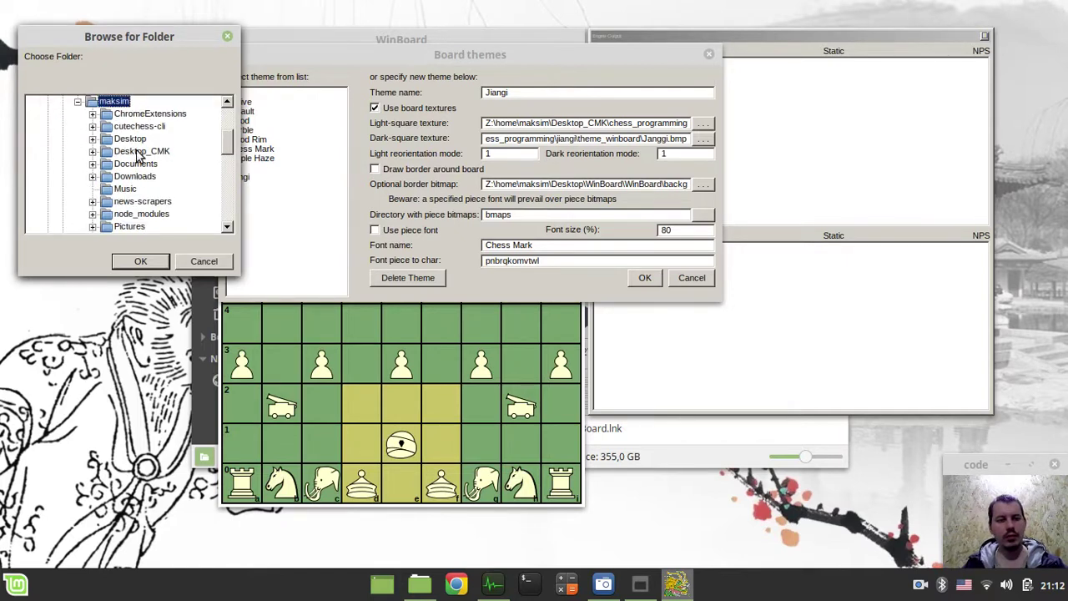
{"action": "double_click", "coordinate": [139, 153]}
{"action": "double_click", "coordinate": [162, 165]}
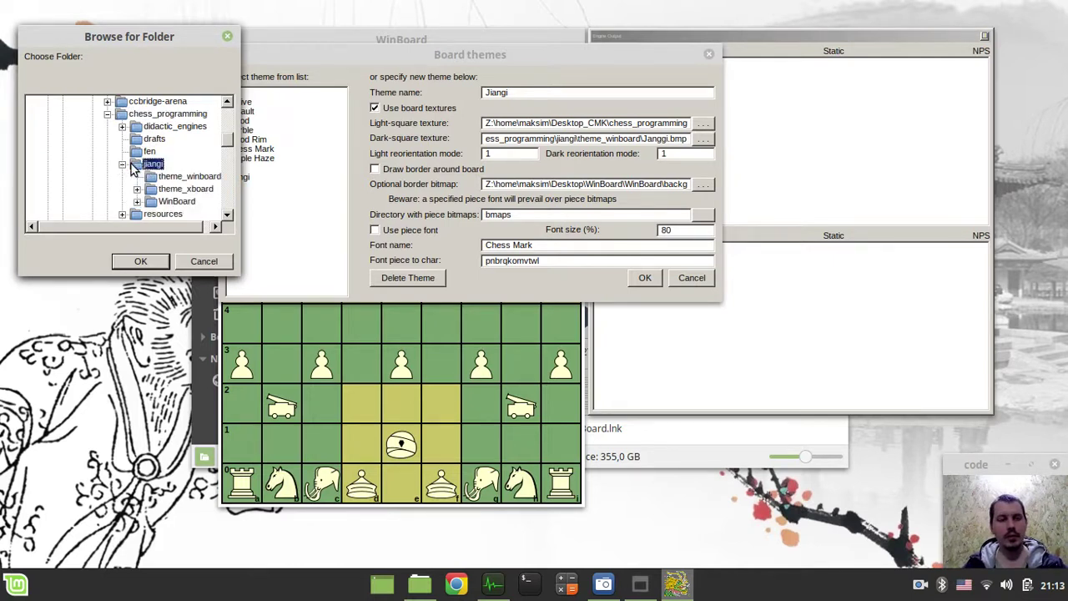
{"action": "double_click", "coordinate": [135, 164]}
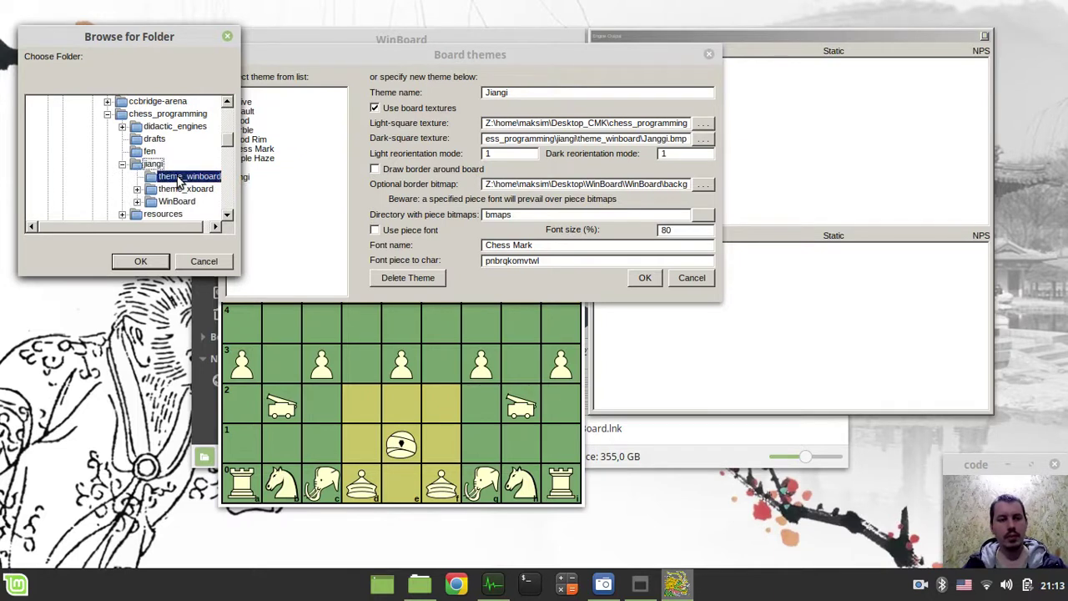
{"action": "left_click", "coordinate": [177, 177]}
{"action": "left_click_drag", "start_coordinate": [155, 39], "coordinate": [238, 43]}
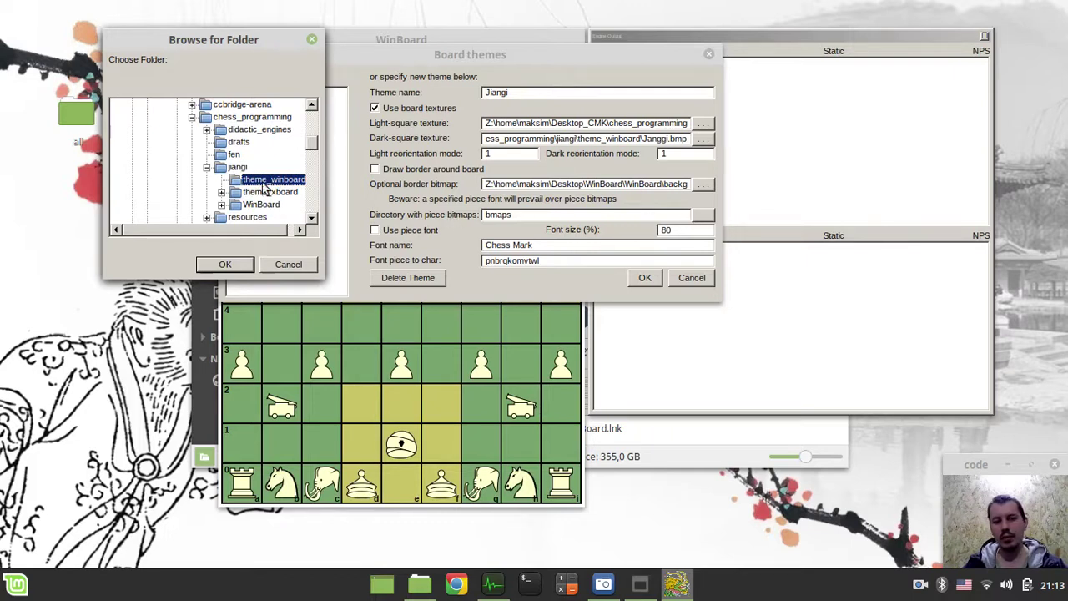
{"action": "left_click", "coordinate": [223, 265]}
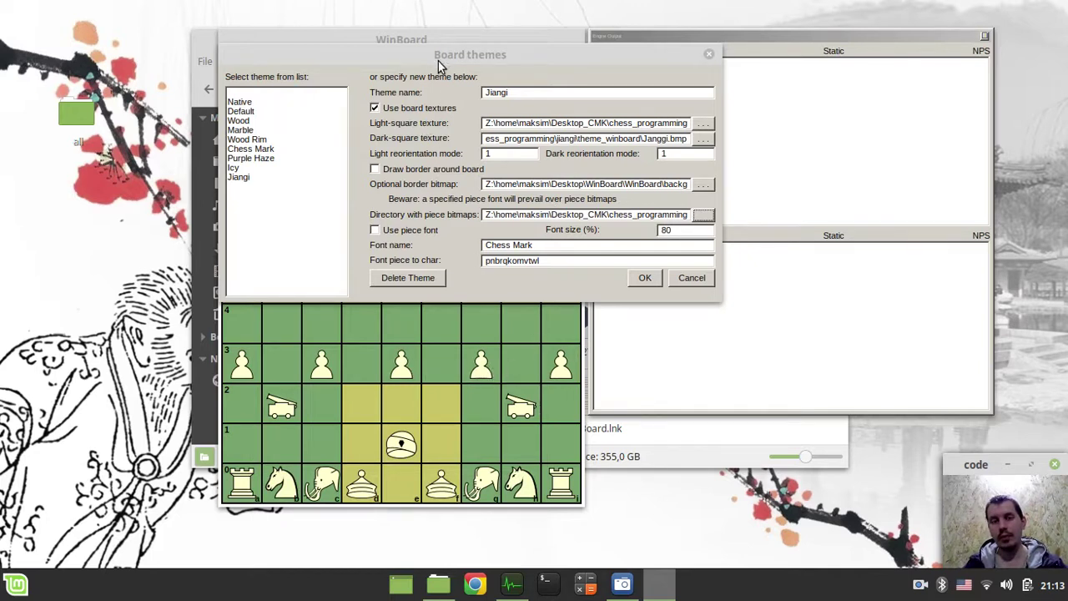
- Apply the Jiangi theme and turn on Suppress Grid in the board options
{"action": "left_click_drag", "start_coordinate": [440, 55], "coordinate": [515, 94]}
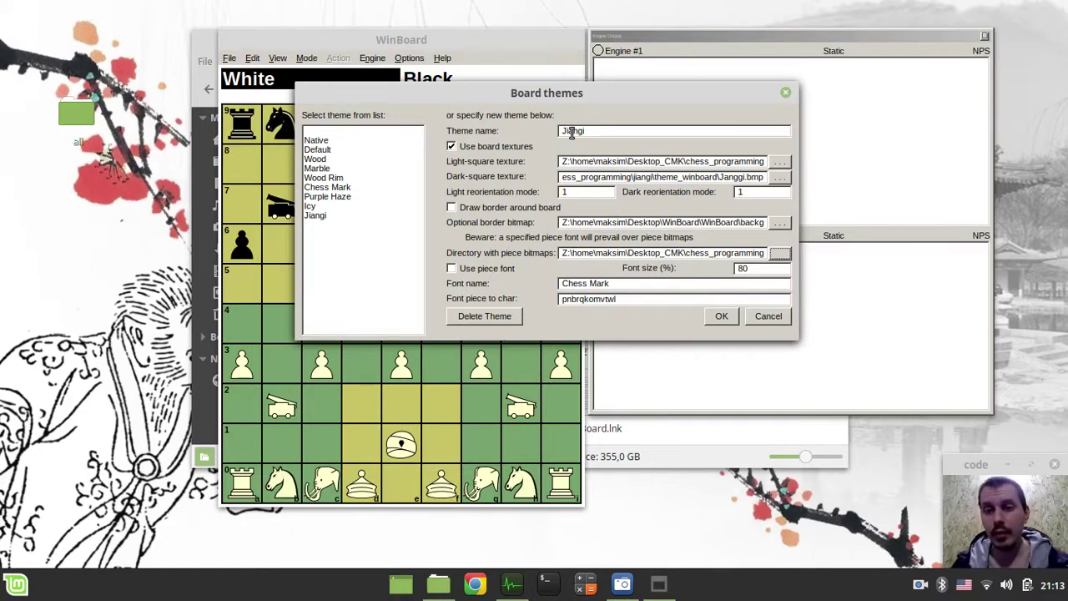
{"action": "left_click", "coordinate": [722, 318]}
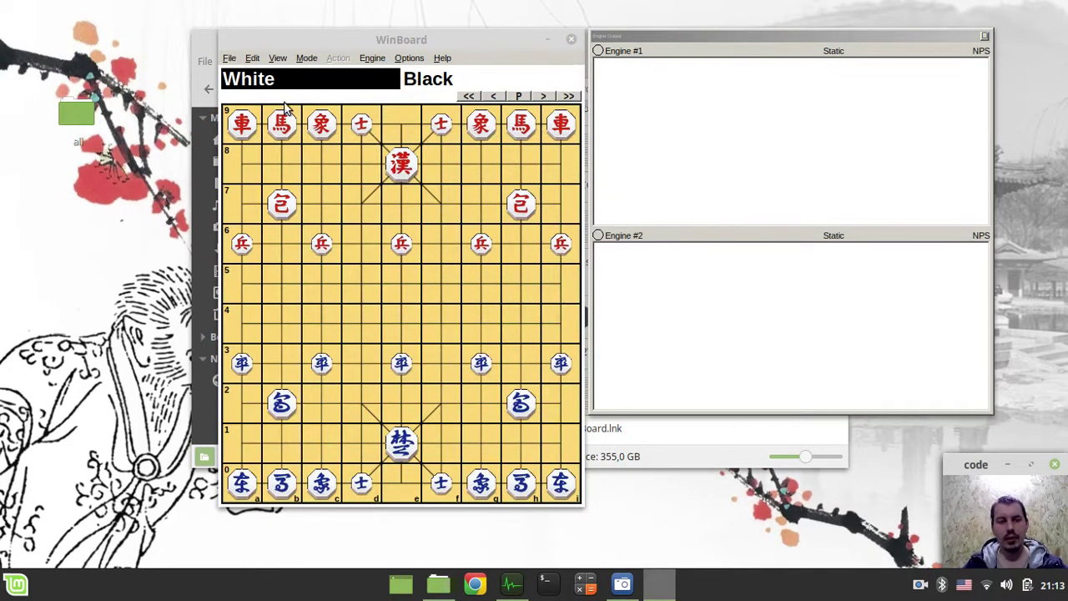
{"action": "left_click", "coordinate": [278, 58]}
{"action": "left_click", "coordinate": [288, 231]}
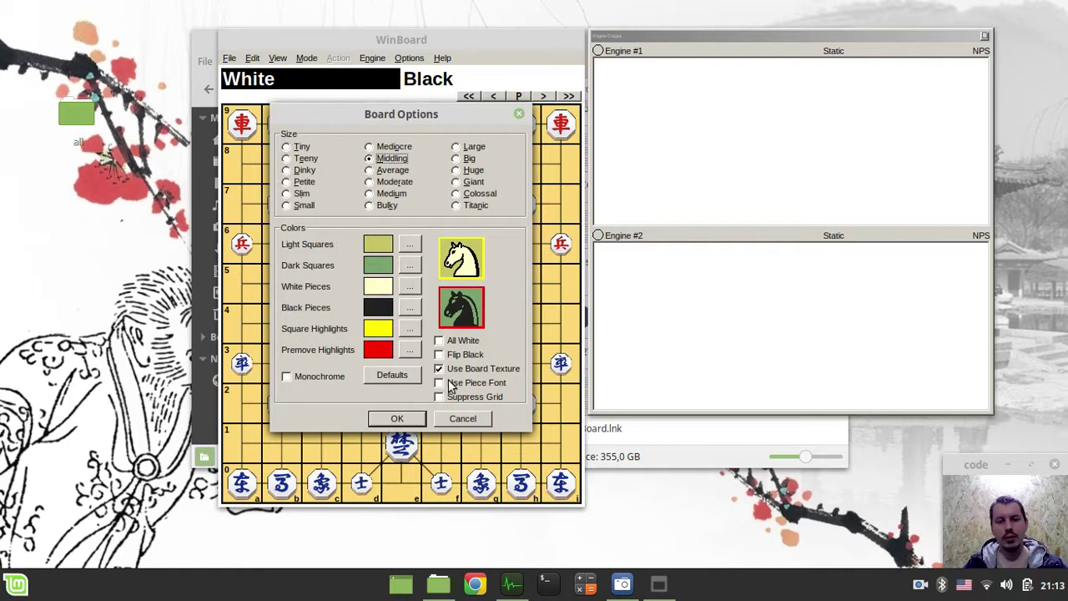
{"action": "left_click", "coordinate": [439, 396]}
{"action": "left_click", "coordinate": [399, 418]}
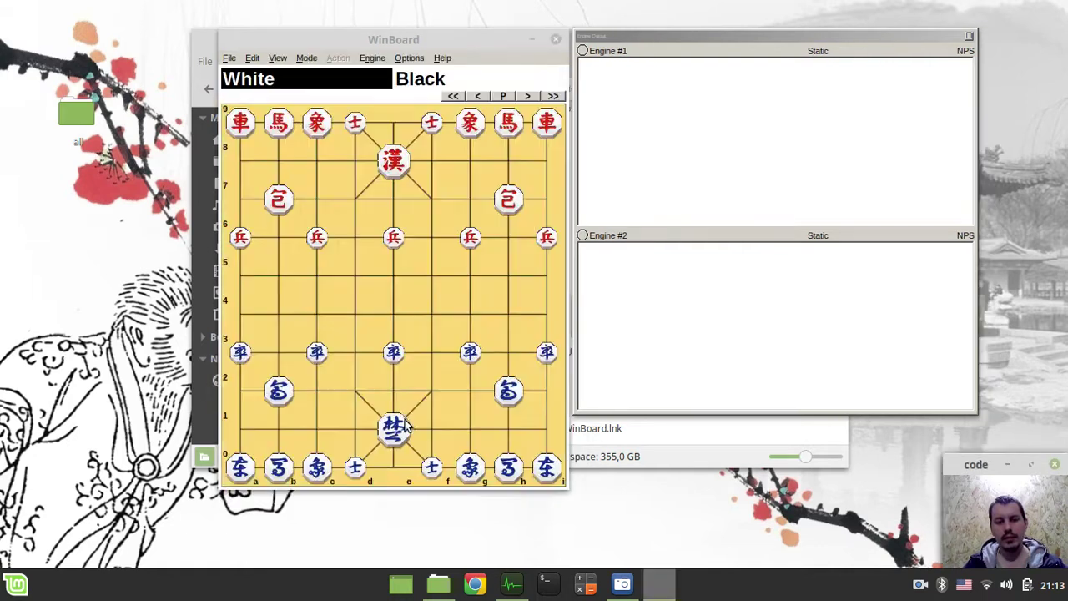
- Restart WinBoard from winboard.exe in 'Just view or edit game files' mode
{"action": "left_click_drag", "start_coordinate": [357, 42], "coordinate": [345, 33]}
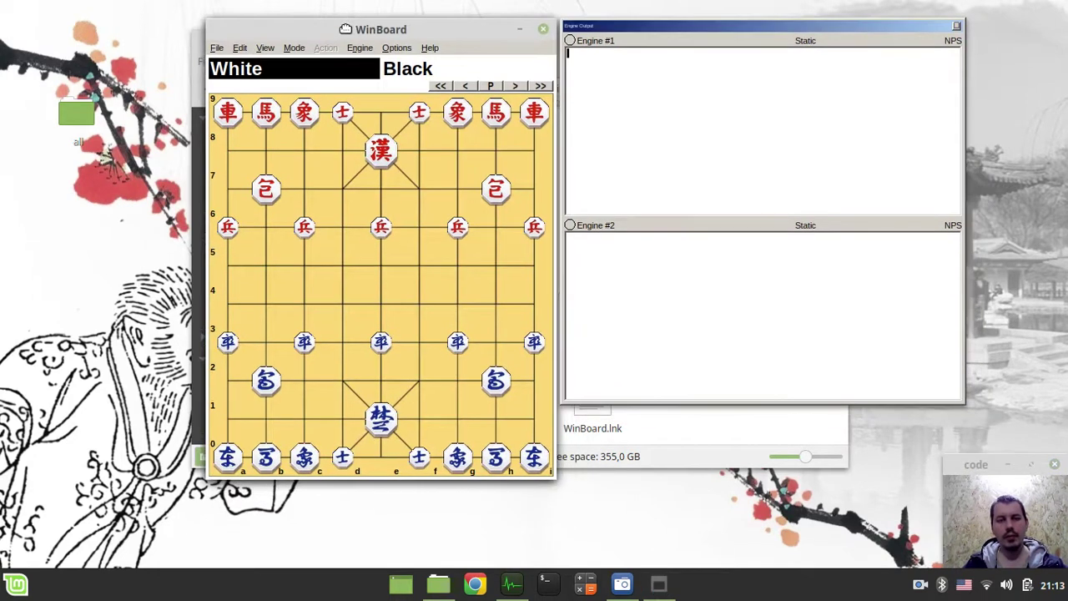
{"action": "left_click", "coordinate": [543, 29]}
{"action": "left_click", "coordinate": [397, 401]}
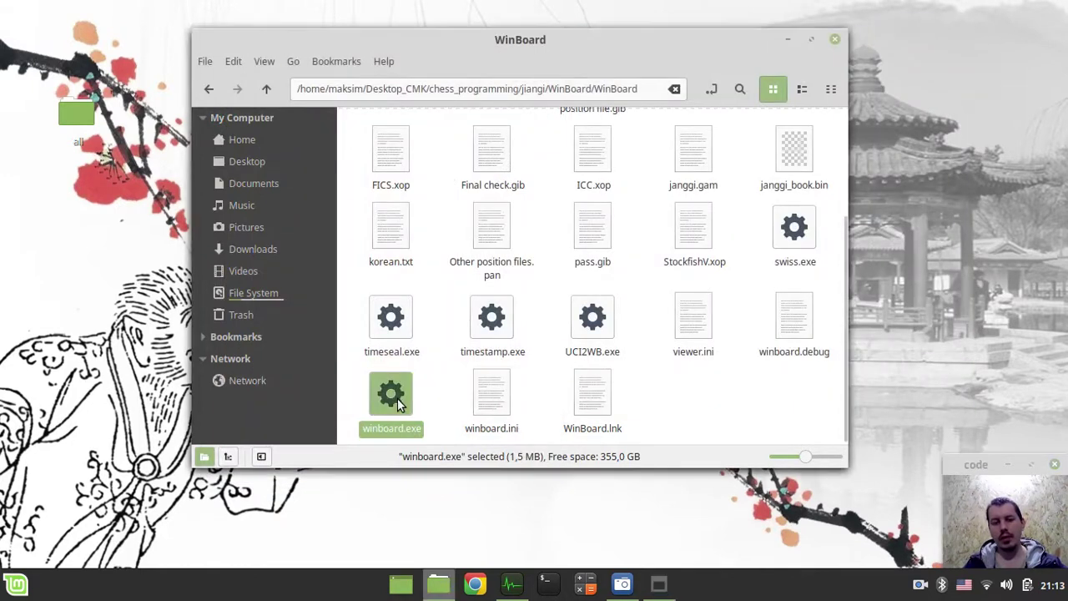
{"action": "double_click", "coordinate": [397, 398]}
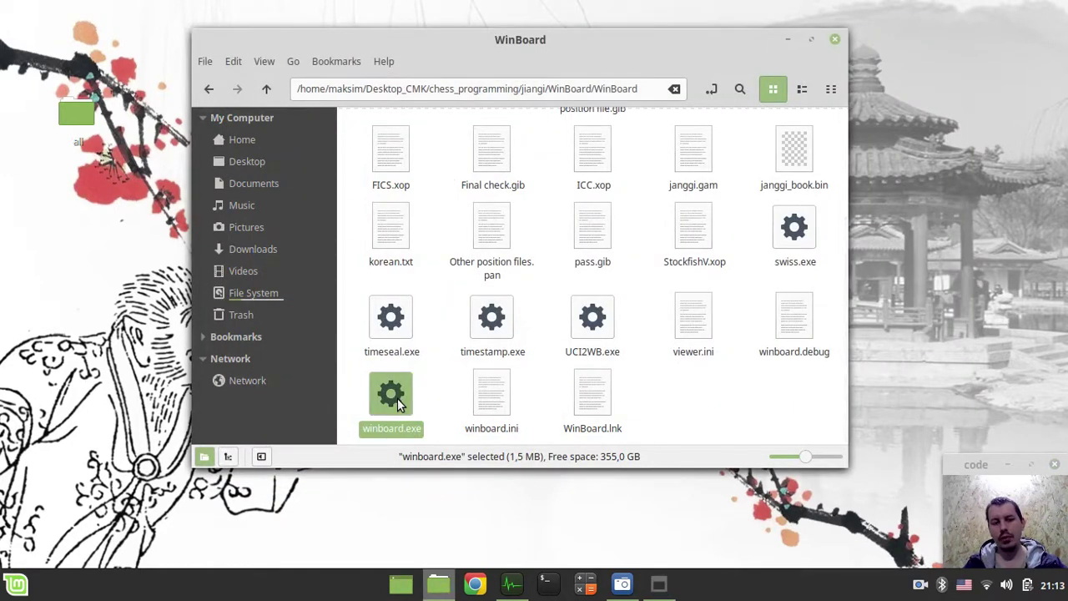
{"action": "left_click", "coordinate": [453, 271]}
{"action": "left_click", "coordinate": [691, 308]}
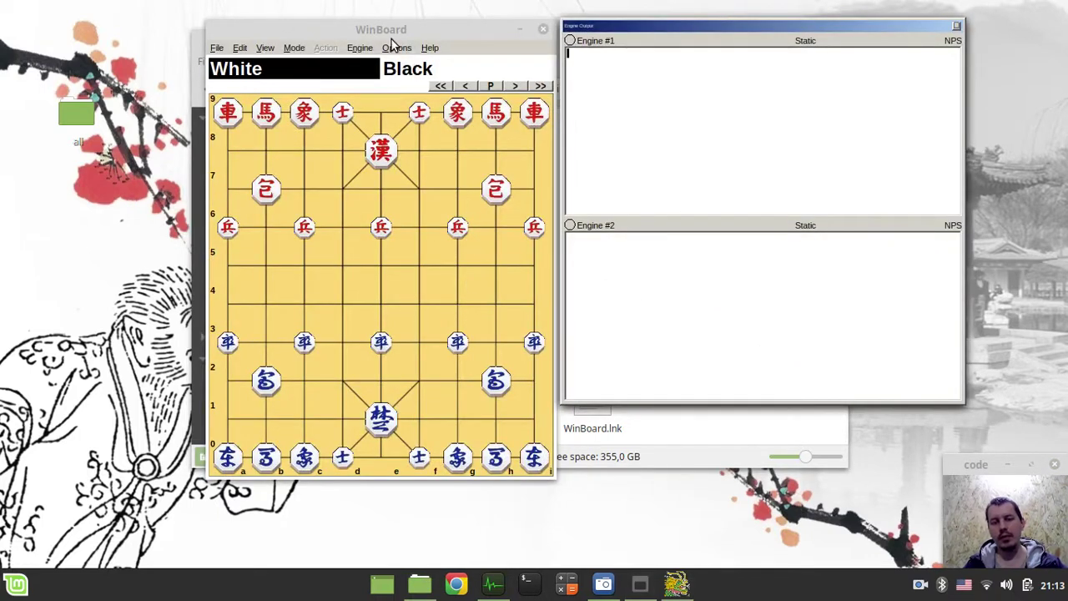
- Delete the fairy-stockfish and both Jiangi entries from the engine list
{"action": "mouse_move", "coordinate": [391, 39]}
{"action": "left_mouse_down"}
{"action": "mouse_move", "coordinate": [420, 46]}
{"action": "mouse_move", "coordinate": [393, 49]}
{"action": "left_mouse_up"}
{"action": "left_click", "coordinate": [361, 58]}
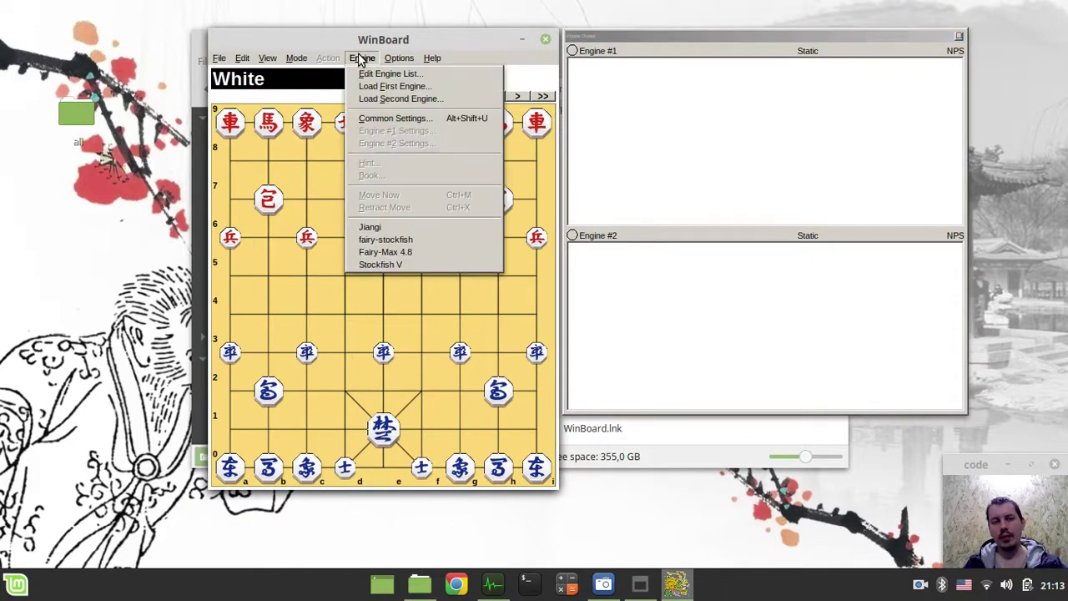
{"action": "left_click", "coordinate": [391, 86]}
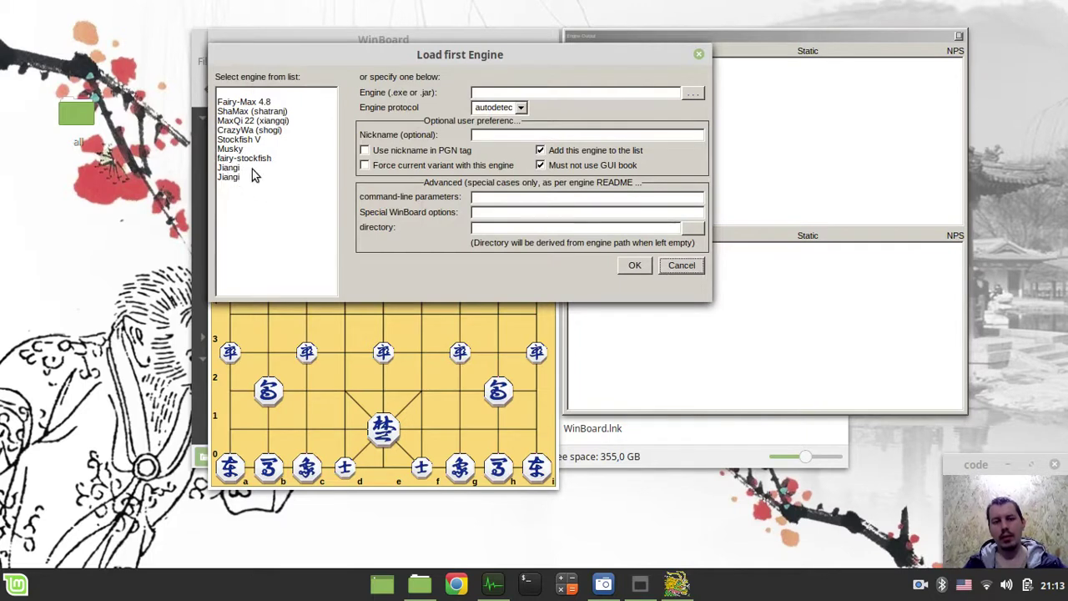
{"action": "left_click", "coordinate": [659, 265]}
{"action": "left_click", "coordinate": [364, 58]}
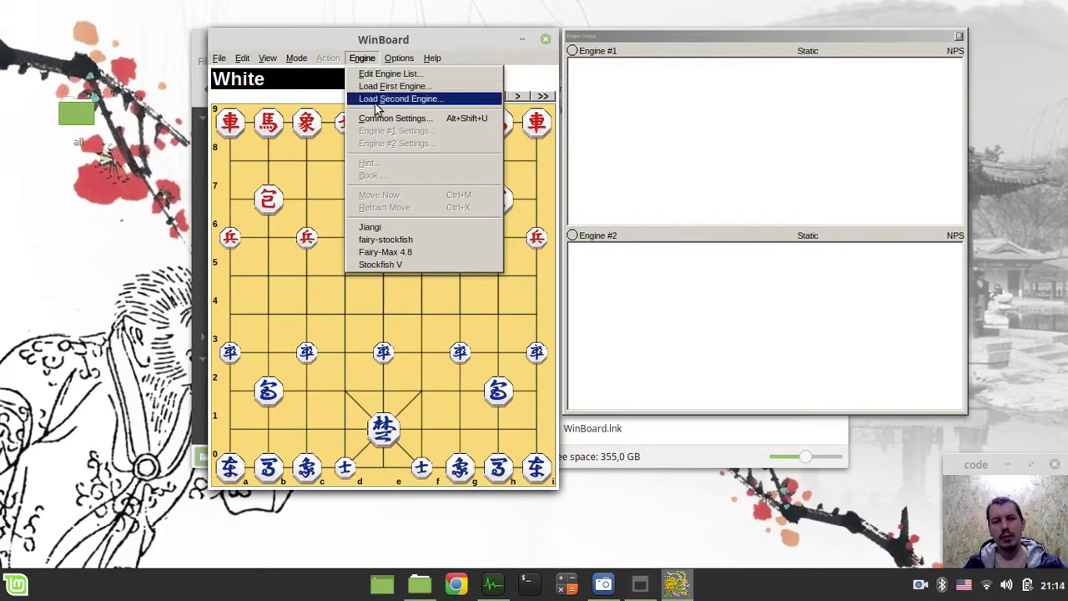
{"action": "left_click", "coordinate": [376, 75]}
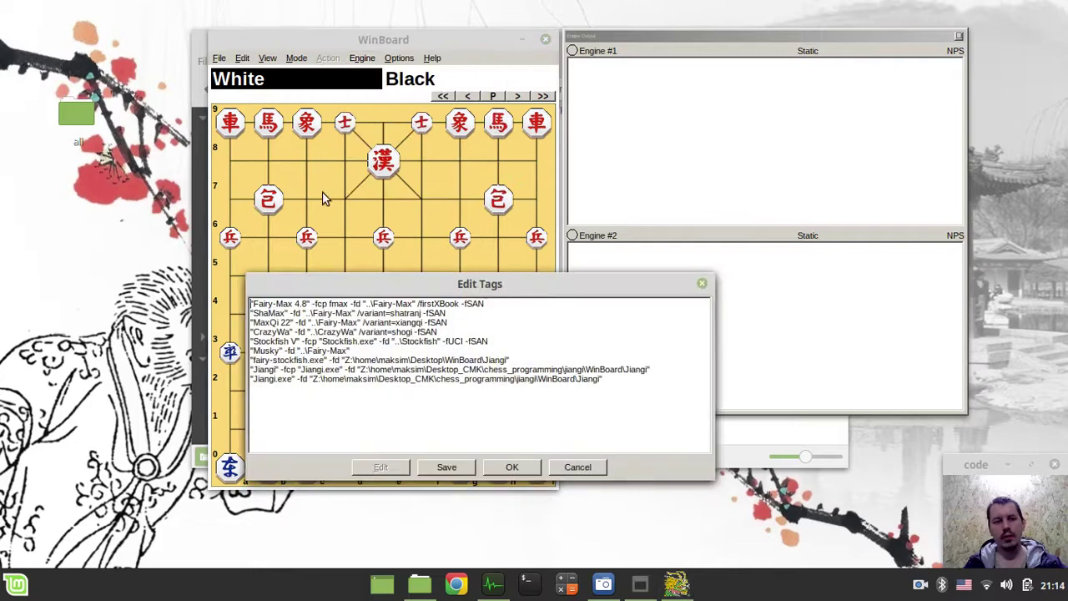
{"action": "left_click_drag", "start_coordinate": [604, 378], "coordinate": [243, 366]}
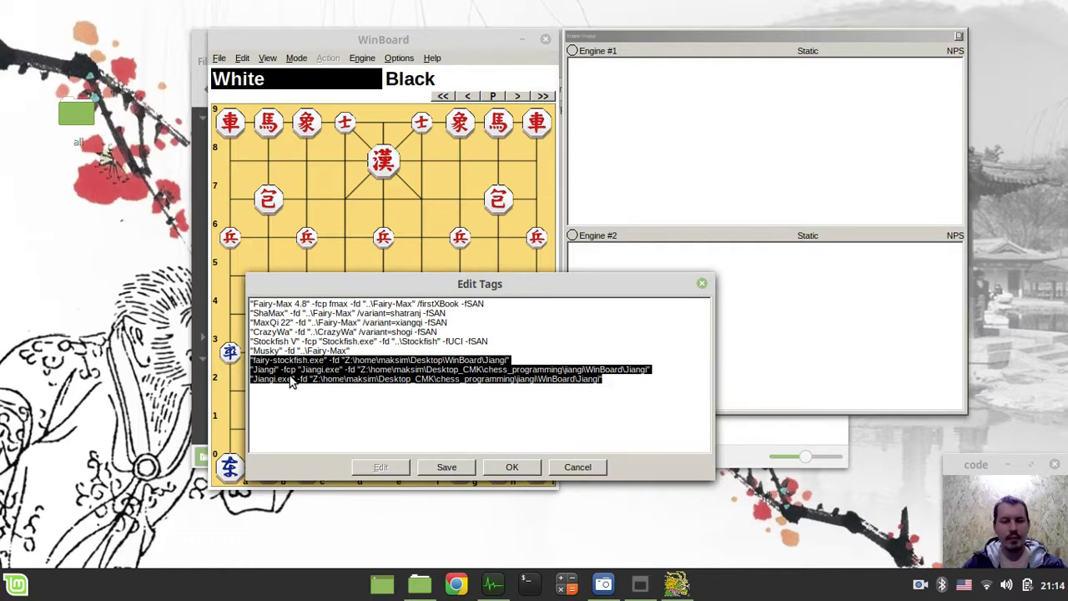
{"action": "key", "text": "Delete"}
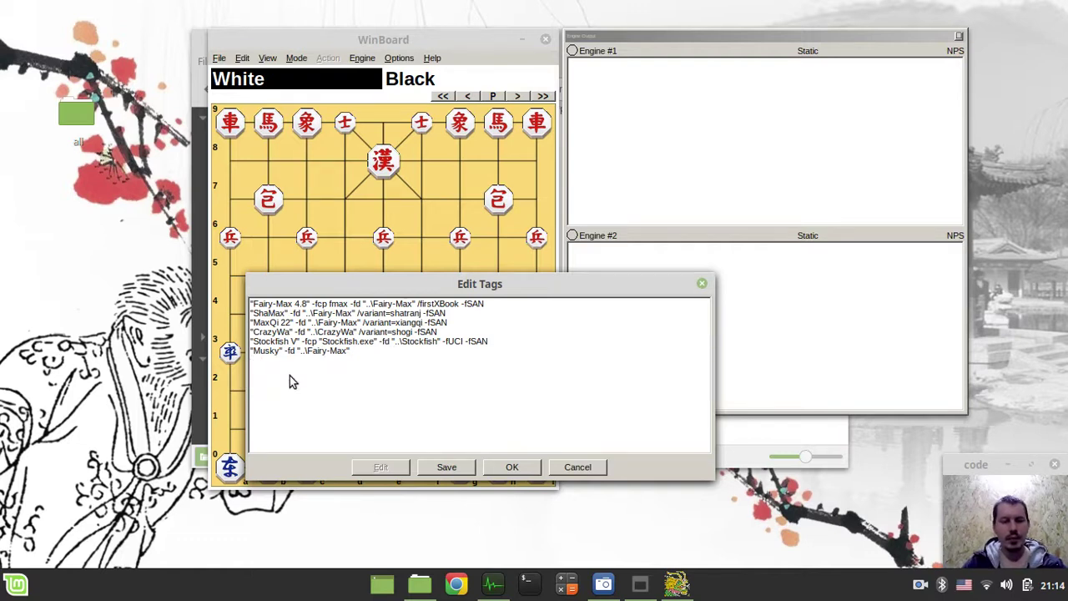
- Save the trimmed engine list and untick both option boxes in Load First Engine
{"action": "left_click", "coordinate": [505, 467]}
{"action": "left_click", "coordinate": [363, 58]}
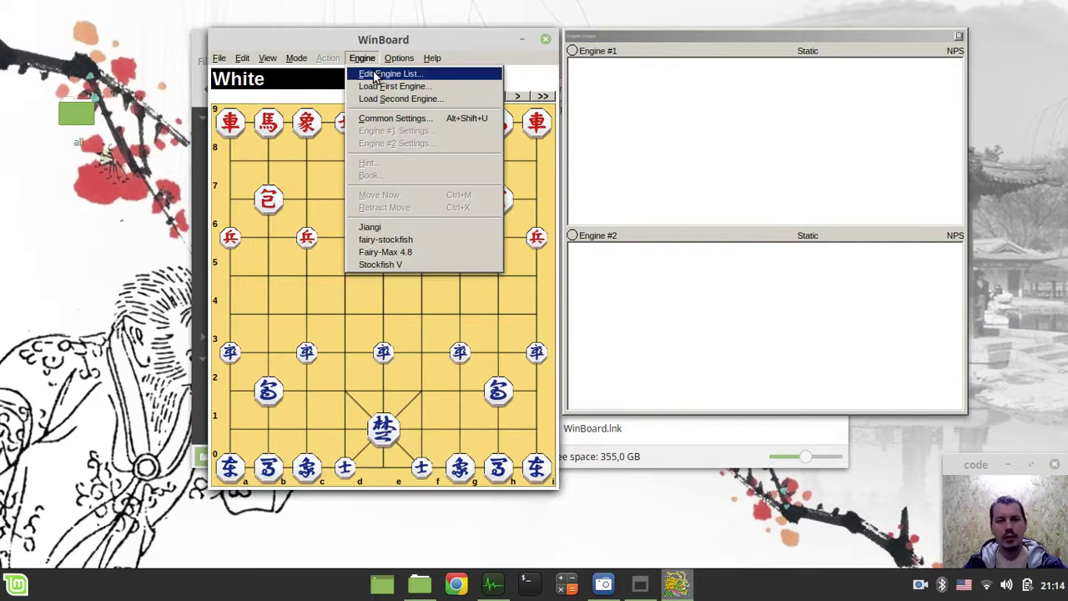
{"action": "left_click", "coordinate": [368, 72]}
{"action": "left_click", "coordinate": [540, 150]}
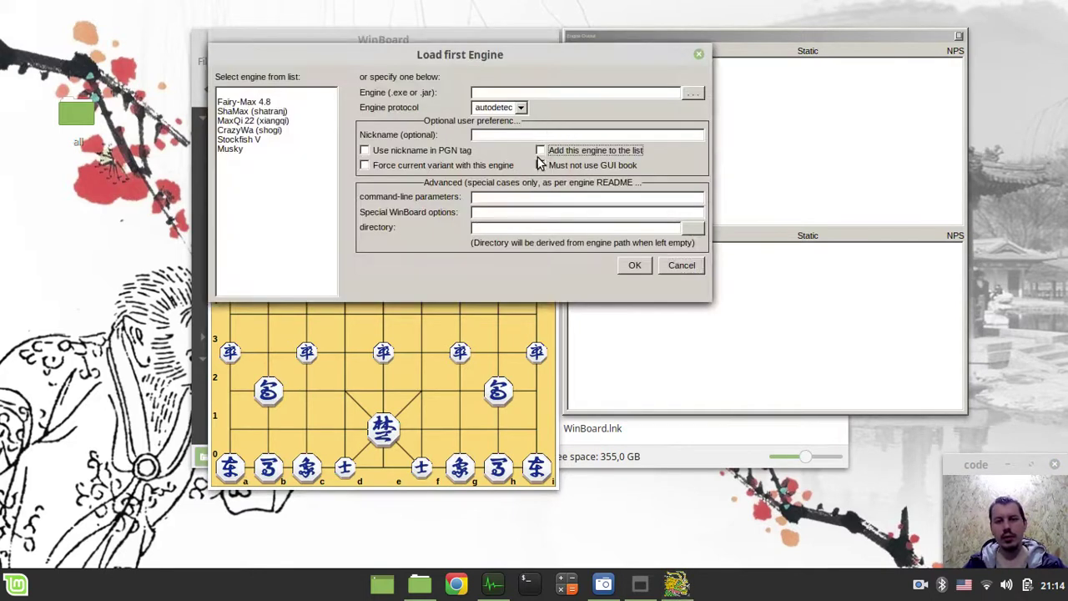
{"action": "left_click", "coordinate": [540, 166]}
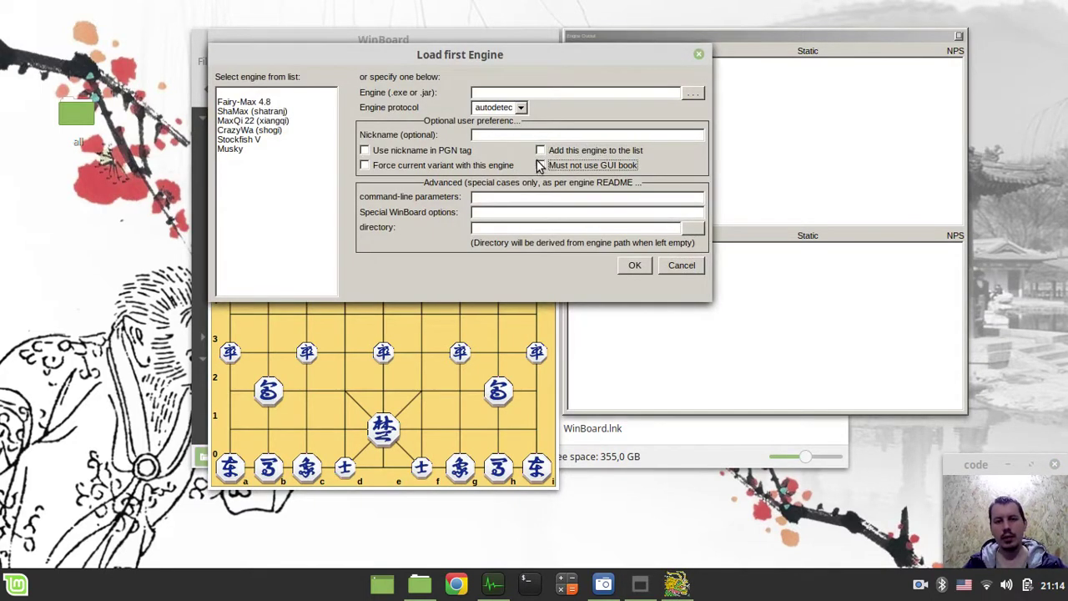
- Select Jiangi\fairystockfish.exe as the first engine's executable
{"action": "left_click", "coordinate": [693, 93]}
{"action": "left_click", "coordinate": [435, 76]}
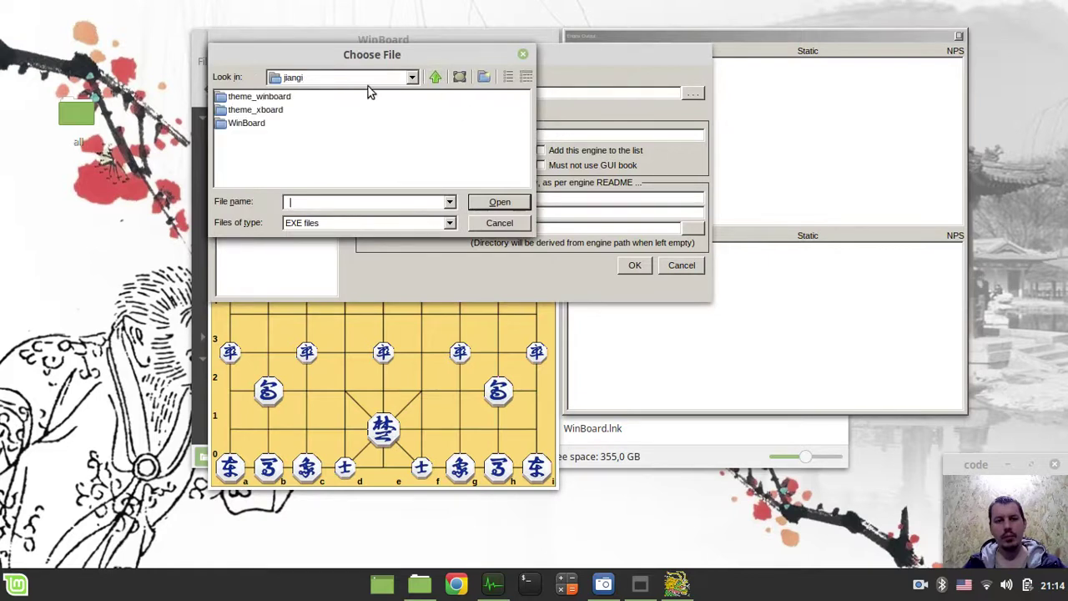
{"action": "double_click", "coordinate": [238, 123]}
{"action": "double_click", "coordinate": [240, 123]}
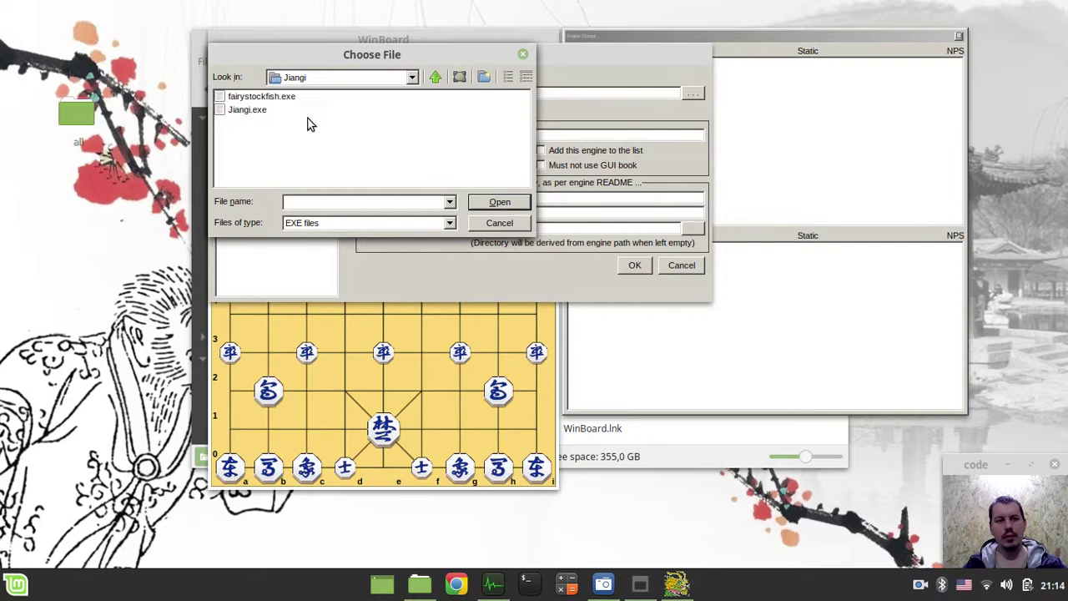
{"action": "left_click", "coordinate": [258, 99]}
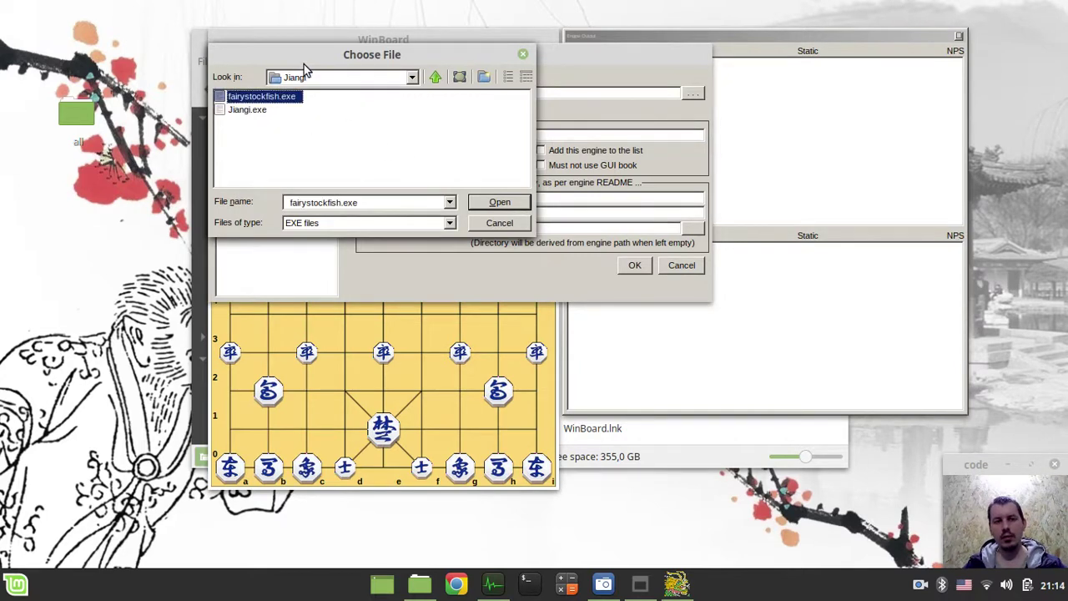
{"action": "left_click_drag", "start_coordinate": [306, 67], "coordinate": [385, 84]}
{"action": "left_click", "coordinate": [580, 219]}
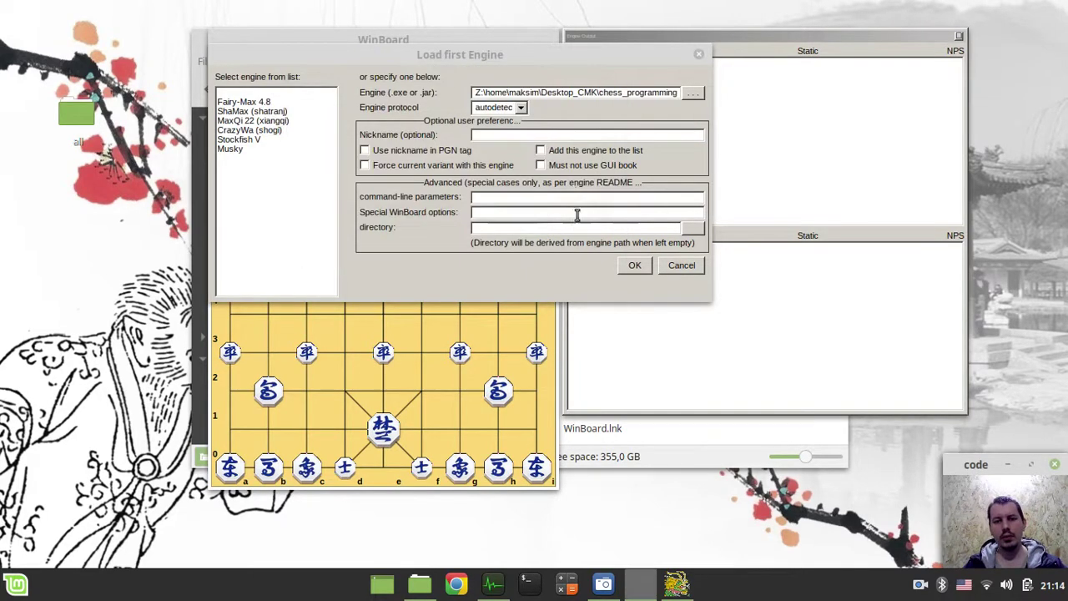
- Set the engine protocol to WB and load Fairy-Stockfish as first engine
{"action": "left_click", "coordinate": [520, 108]}
{"action": "left_click", "coordinate": [496, 128]}
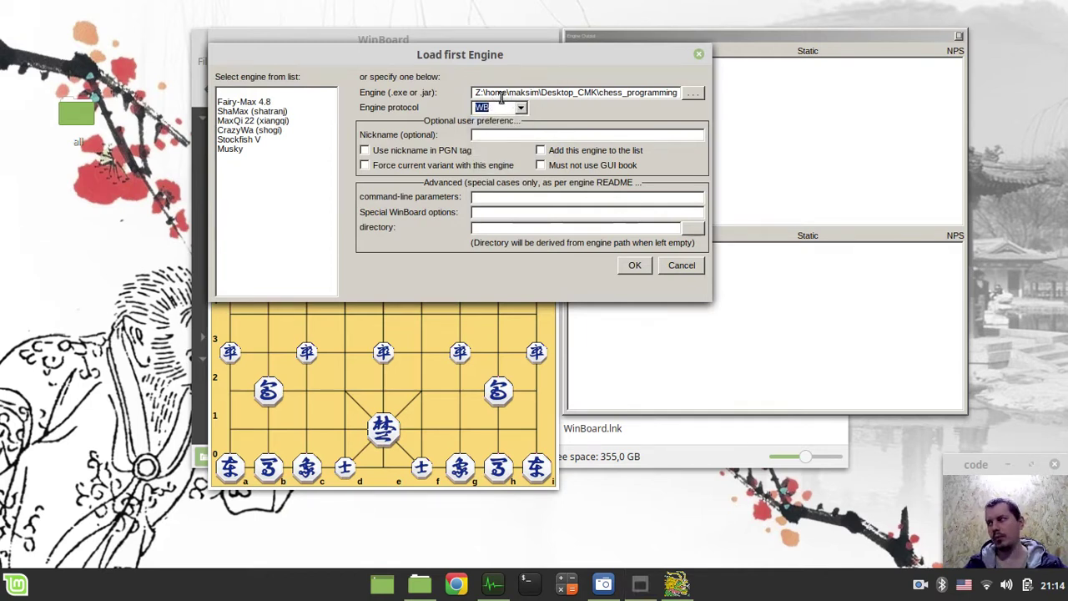
{"action": "left_click", "coordinate": [501, 108]}
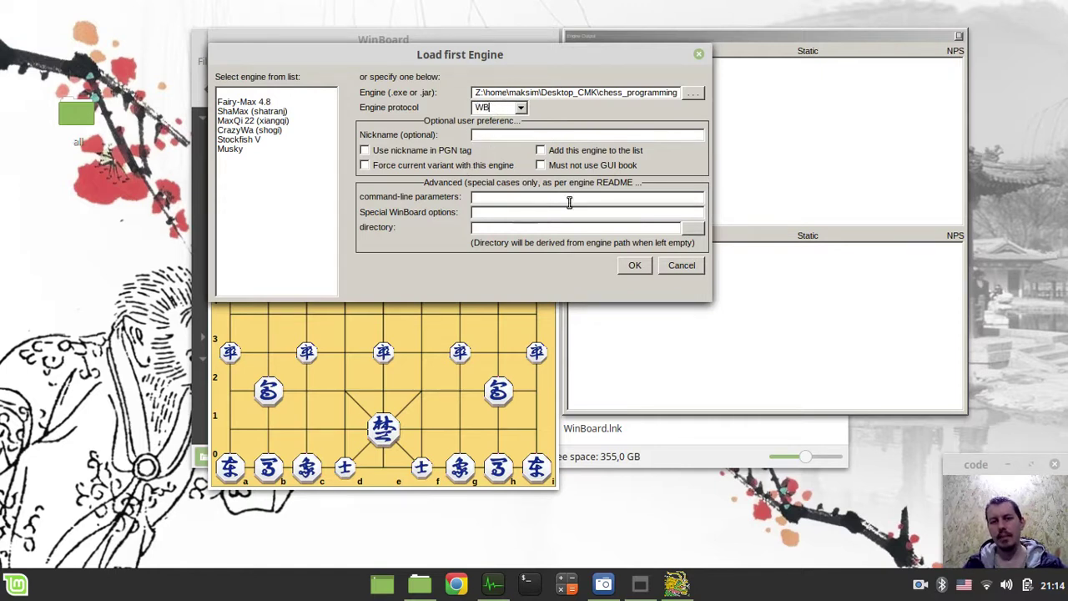
{"action": "left_click", "coordinate": [638, 267]}
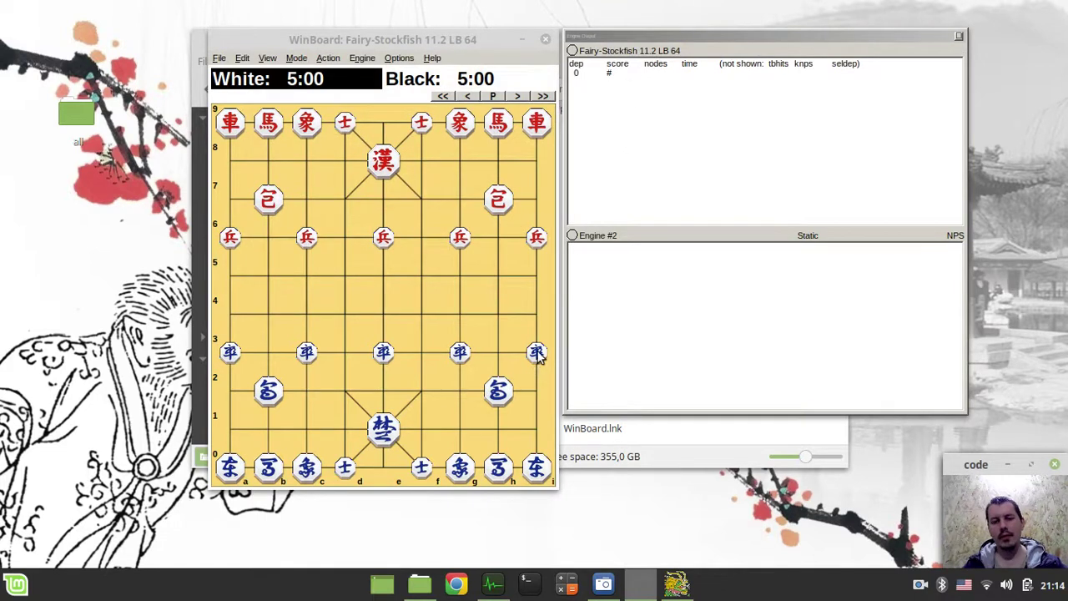
{"action": "left_click_drag", "start_coordinate": [538, 355], "coordinate": [498, 352]}
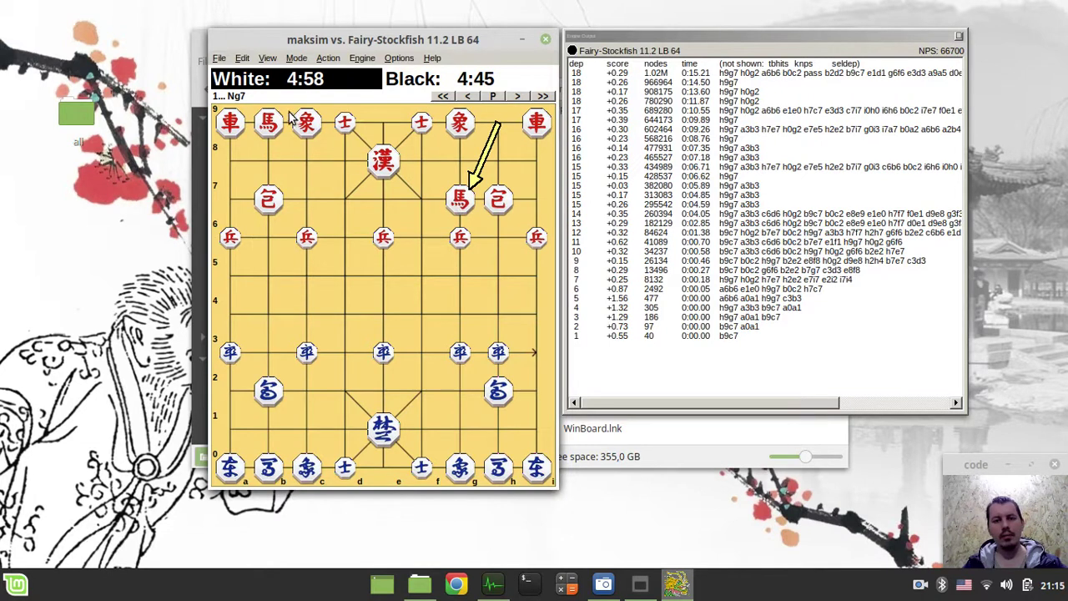
{"action": "left_click", "coordinate": [219, 57]}
- Reset to a new game and load Jiangi.exe as the second engine with WB protocol
{"action": "left_click", "coordinate": [219, 57]}
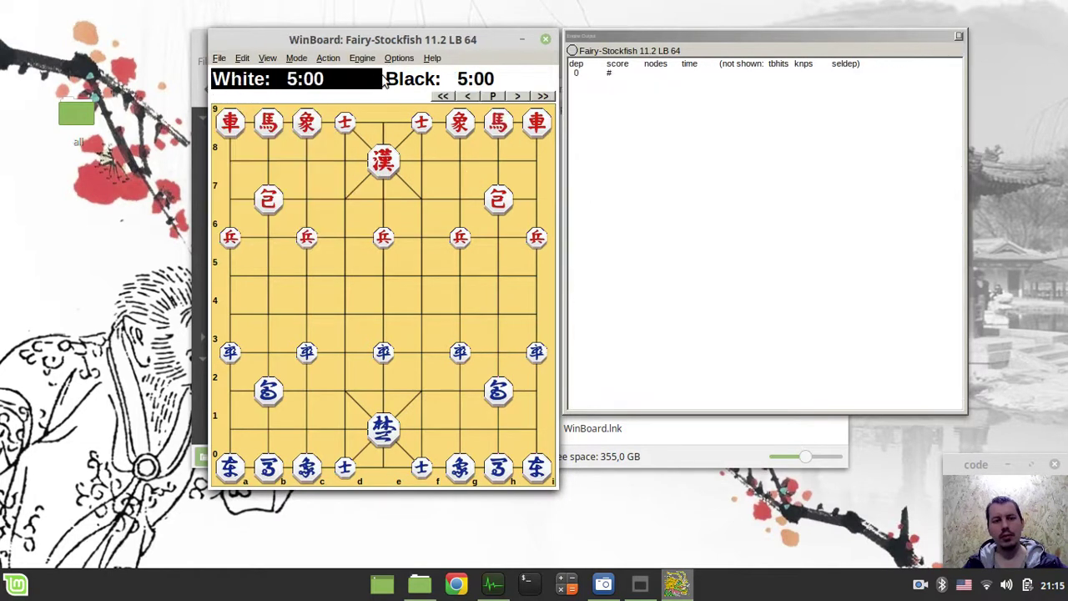
{"action": "left_click", "coordinate": [361, 57]}
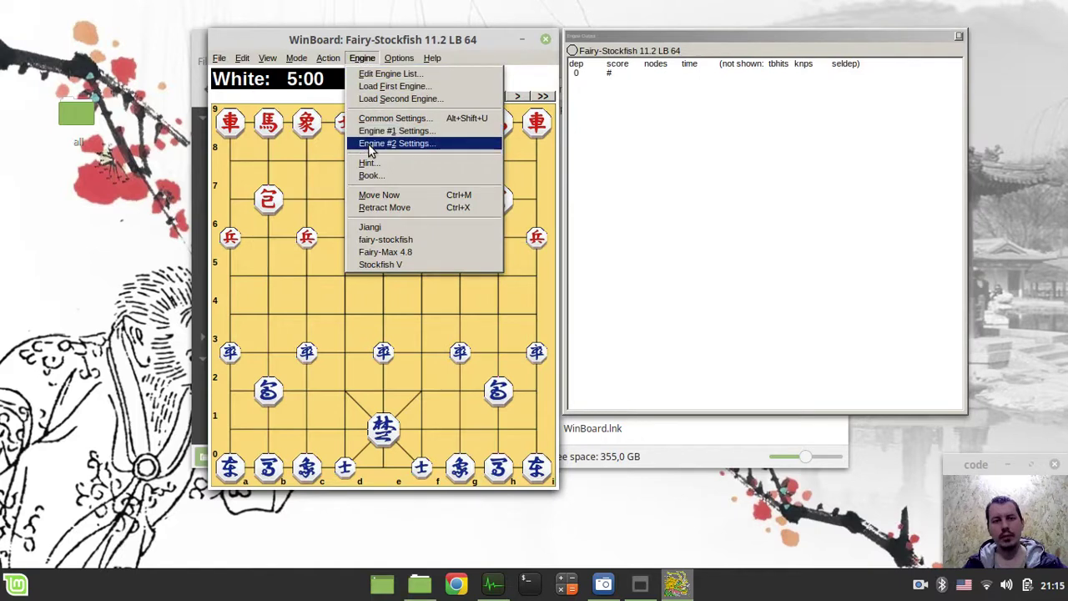
{"action": "left_click", "coordinate": [376, 99]}
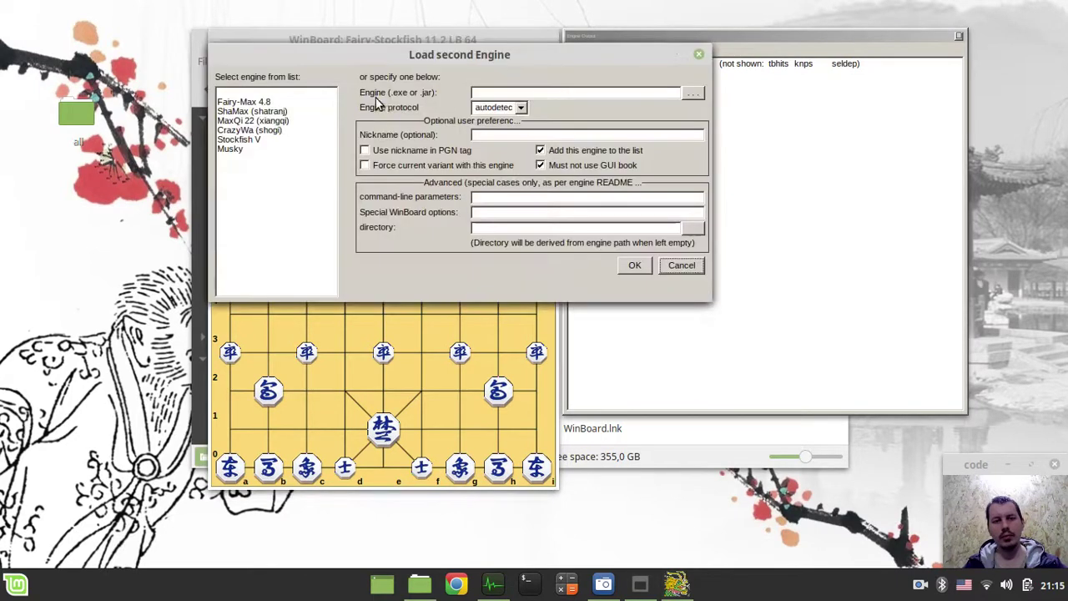
{"action": "left_click", "coordinate": [523, 108]}
{"action": "left_click", "coordinate": [481, 132]}
{"action": "left_click", "coordinate": [693, 93]}
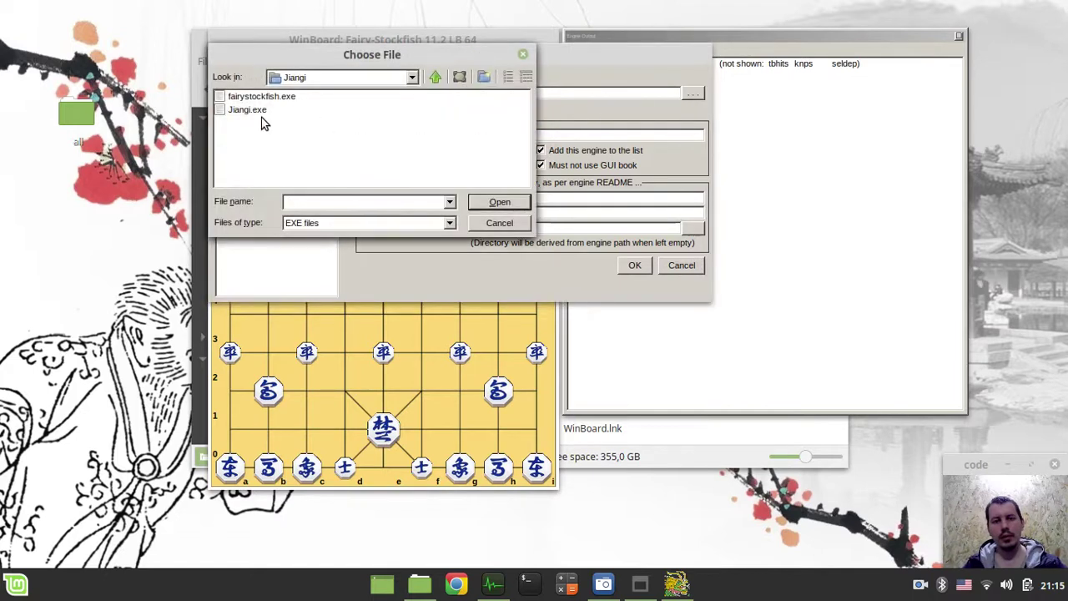
{"action": "left_click", "coordinate": [238, 111]}
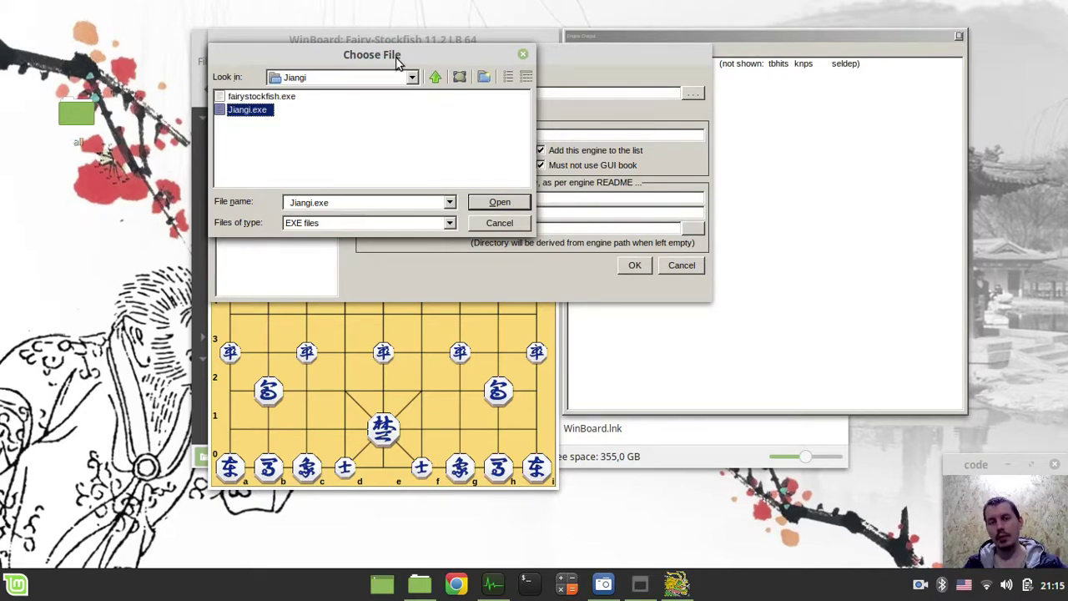
{"action": "left_click_drag", "start_coordinate": [396, 60], "coordinate": [460, 78]}
{"action": "left_click", "coordinate": [562, 219]}
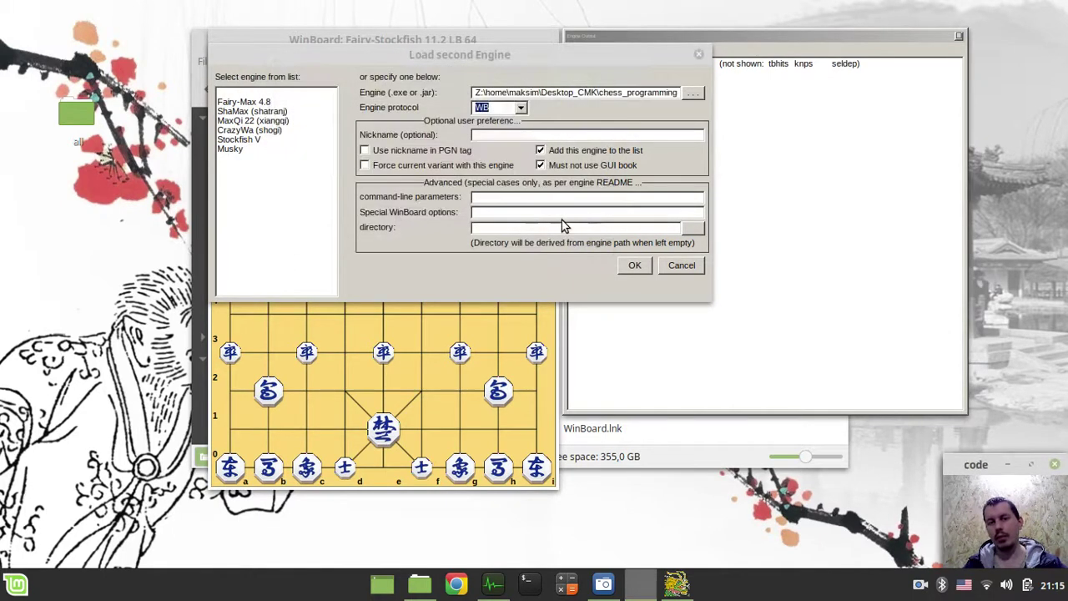
{"action": "left_click", "coordinate": [635, 266]}
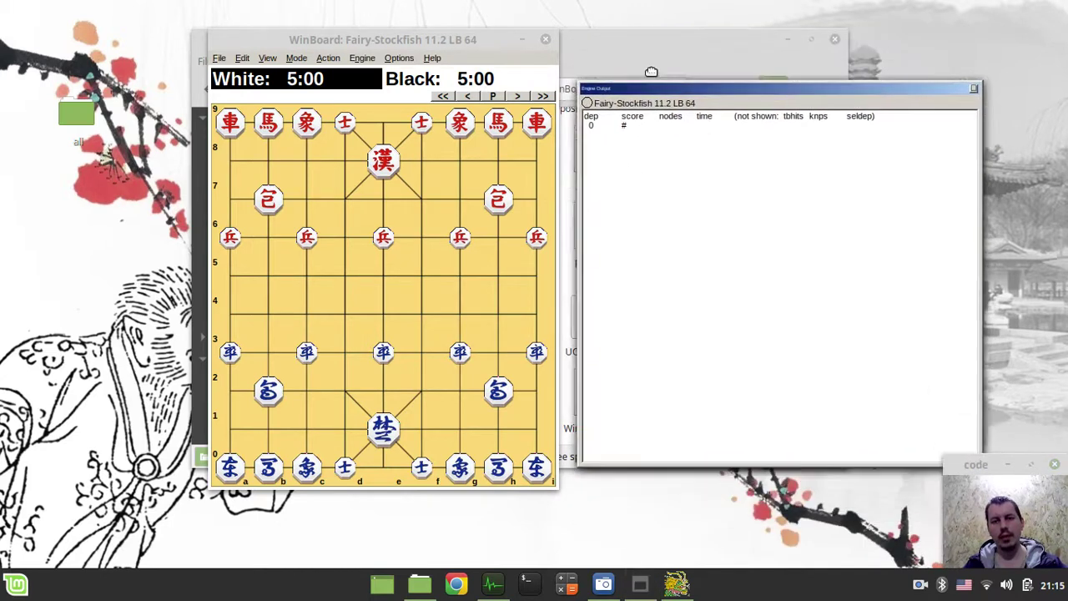
- Start a Two Machines game from the Mode menu
{"action": "left_click", "coordinate": [308, 57]}
{"action": "mouse_move", "coordinate": [328, 59]}
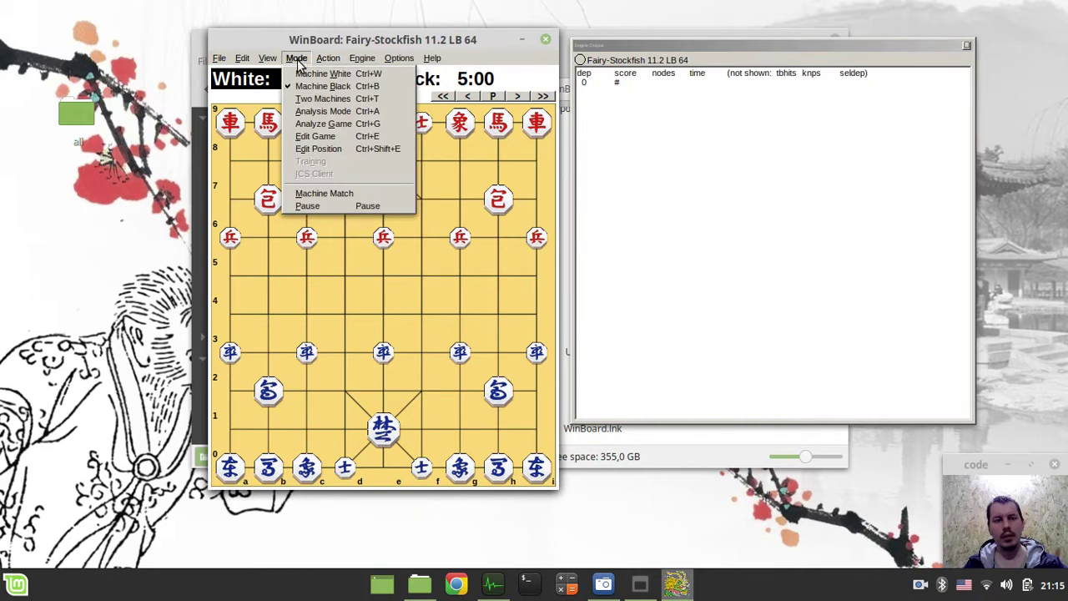
{"action": "left_click", "coordinate": [325, 100]}
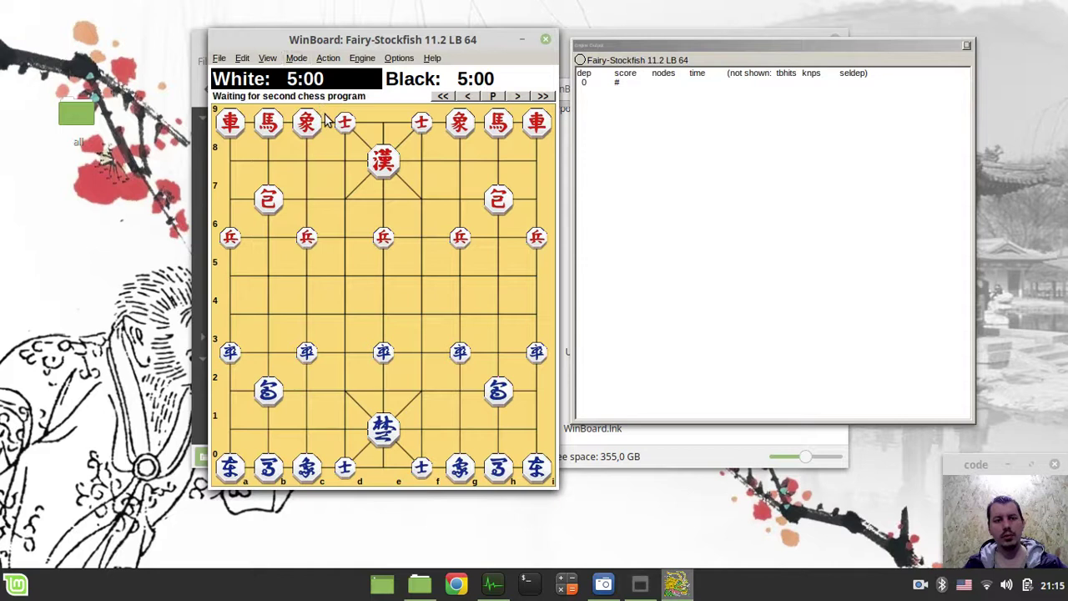
- Reload Jiangi.exe as second engine with WB protocol, producing the 'does not play this' error
{"action": "left_click", "coordinate": [361, 58]}
{"action": "left_click", "coordinate": [361, 95]}
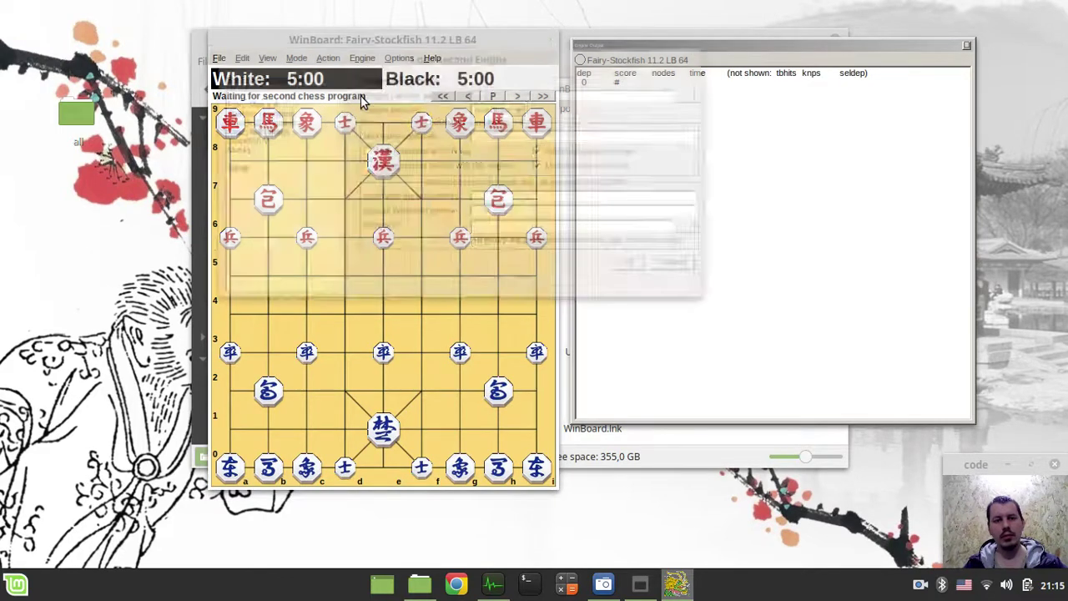
{"action": "left_click", "coordinate": [693, 94]}
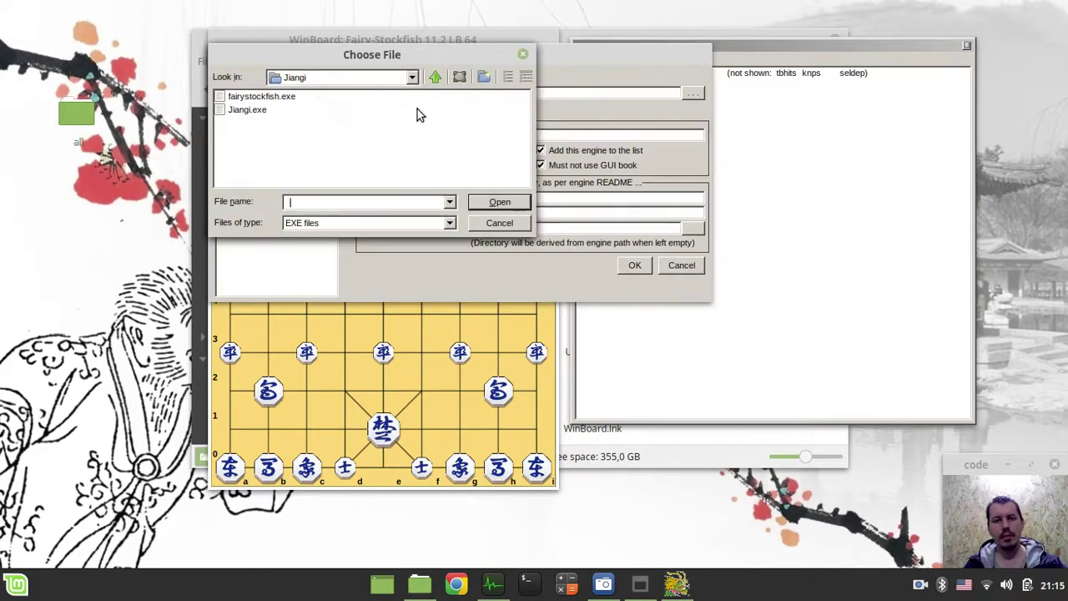
{"action": "left_click", "coordinate": [247, 109]}
{"action": "left_click", "coordinate": [492, 203]}
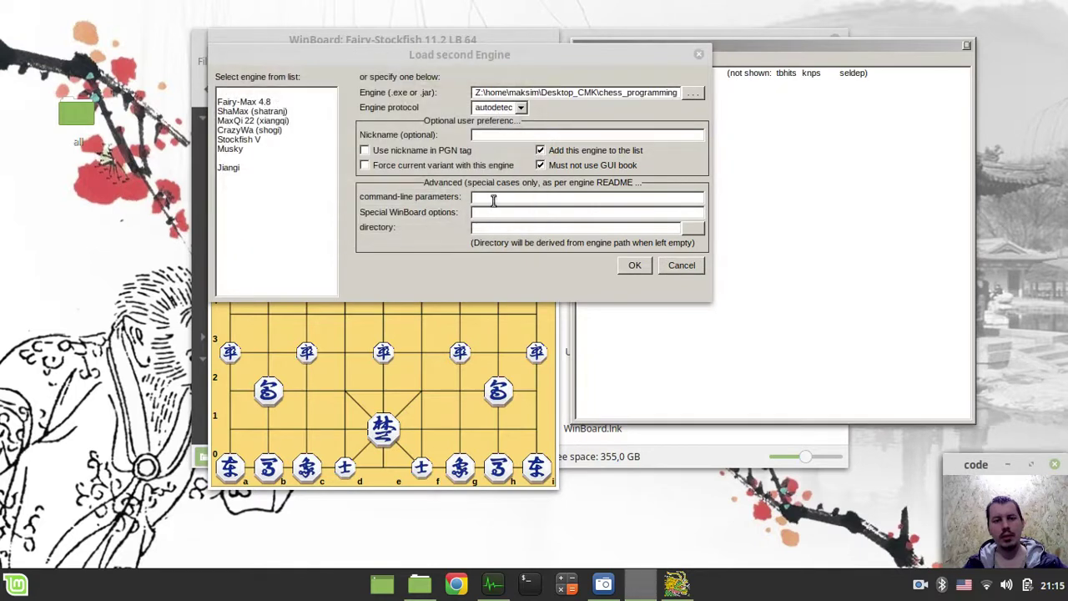
{"action": "left_click", "coordinate": [522, 109]}
{"action": "left_click", "coordinate": [490, 133]}
{"action": "left_click", "coordinate": [633, 265]}
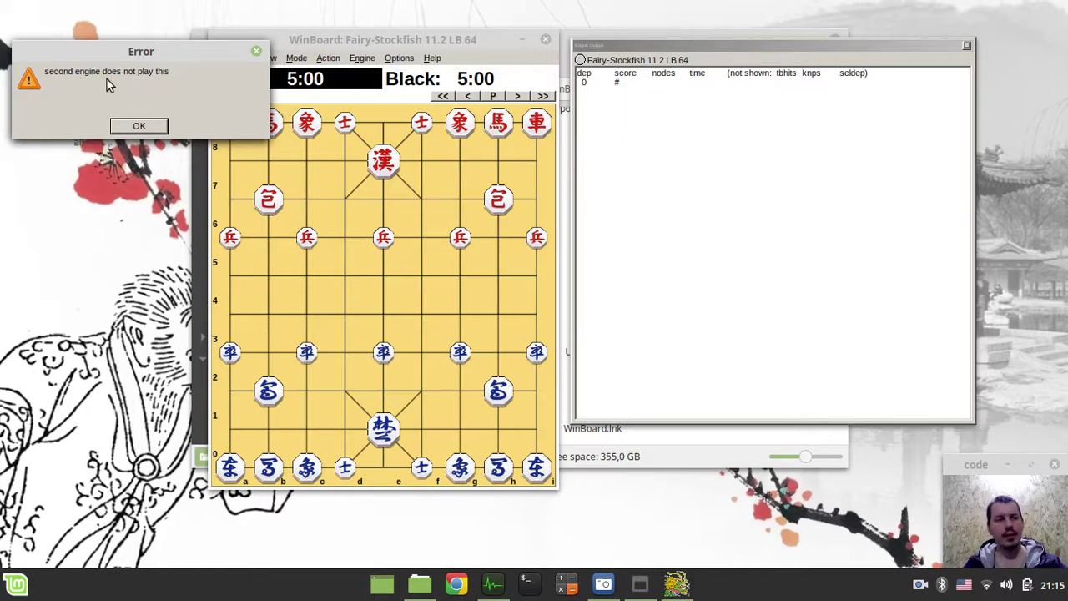
{"action": "left_click_drag", "start_coordinate": [95, 57], "coordinate": [307, 165]}
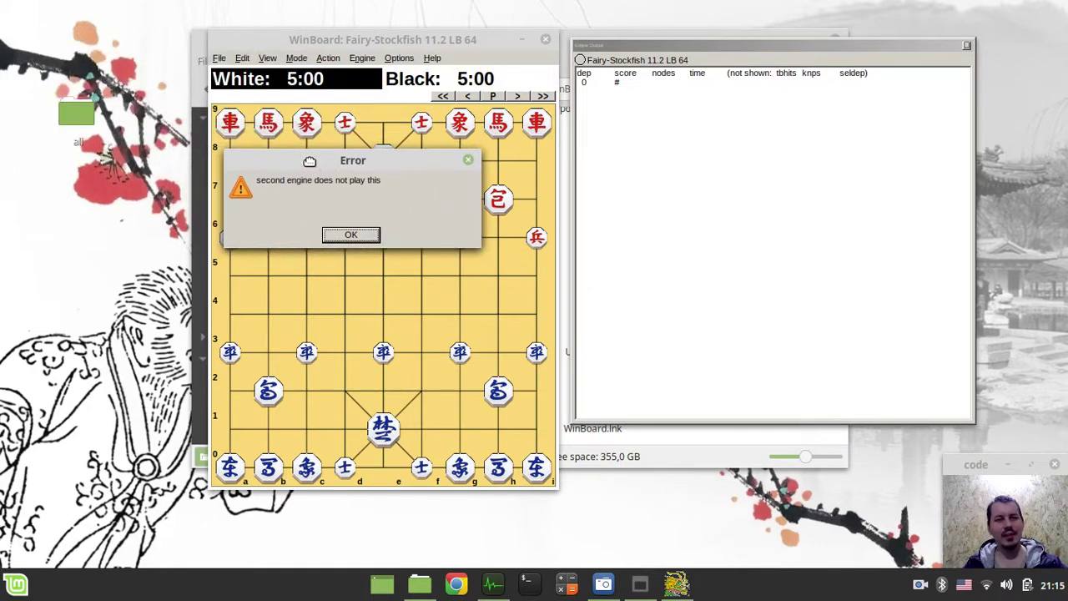
- Dismiss the error, let J 0.2b and Fairy-Stockfish play, then stop with Mode > Edit Game and close WinBoard
{"action": "left_click", "coordinate": [349, 237]}
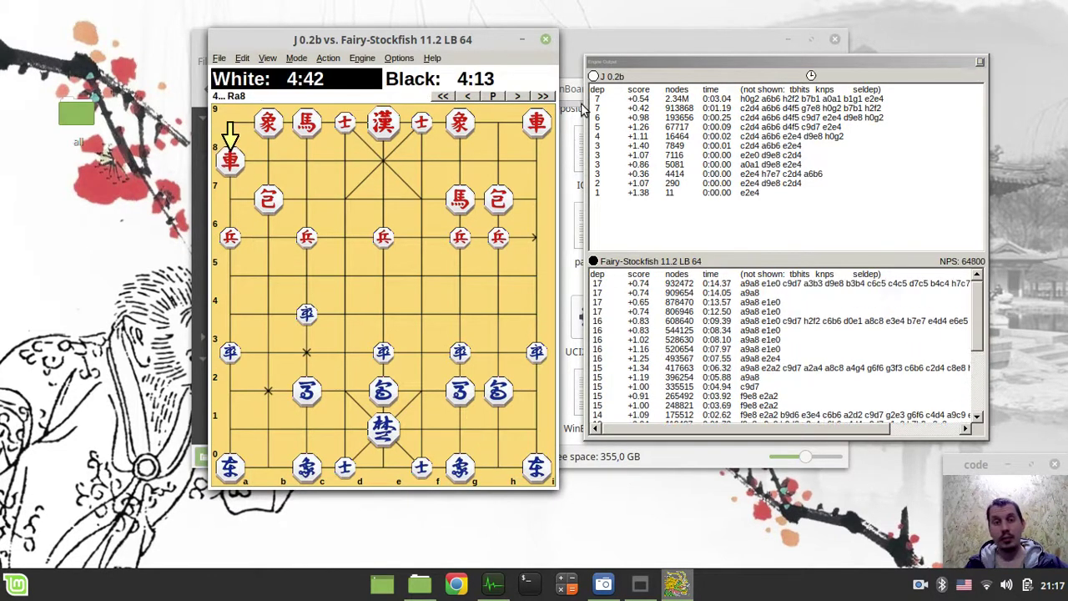
{"action": "left_click", "coordinate": [296, 58]}
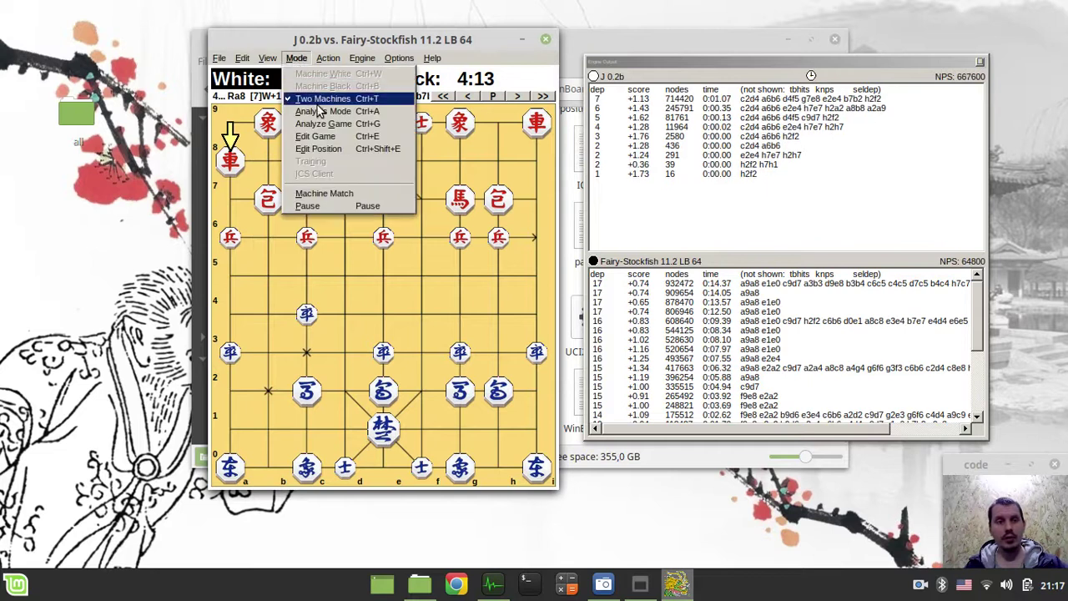
{"action": "left_click", "coordinate": [325, 137]}
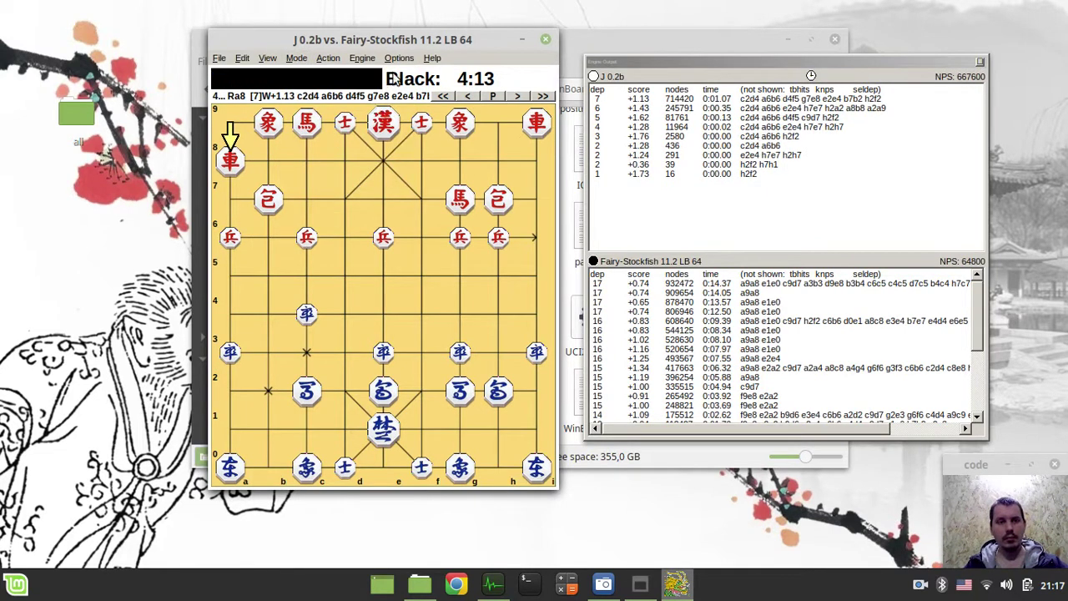
{"action": "left_click", "coordinate": [542, 41]}
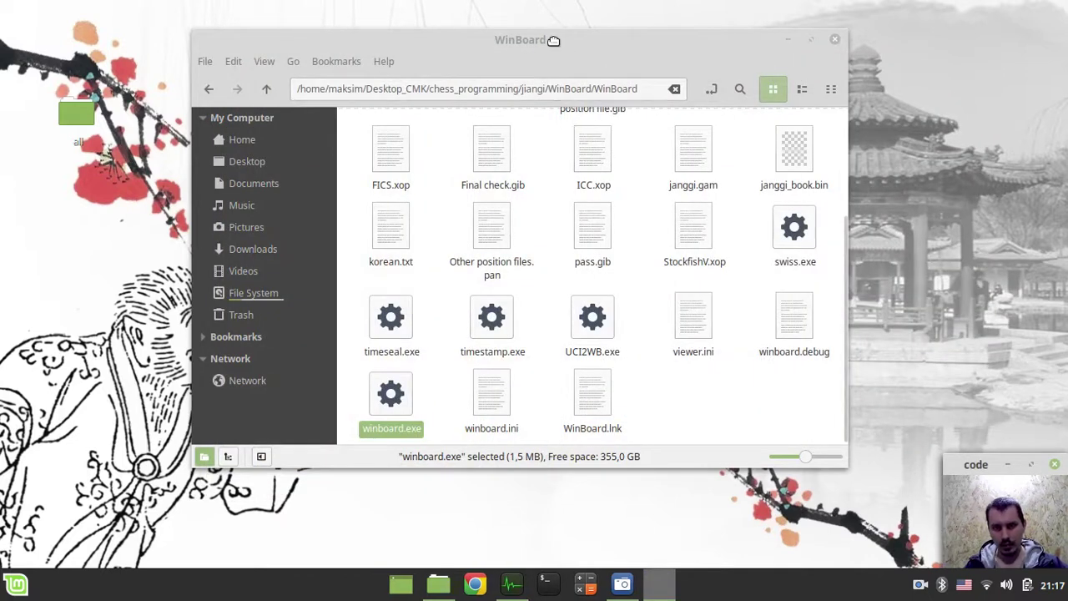
- Go up to the jiangi folder in Nemo and launch a new terminal from the taskbar
{"action": "left_click_drag", "start_coordinate": [553, 40], "coordinate": [556, 79]}
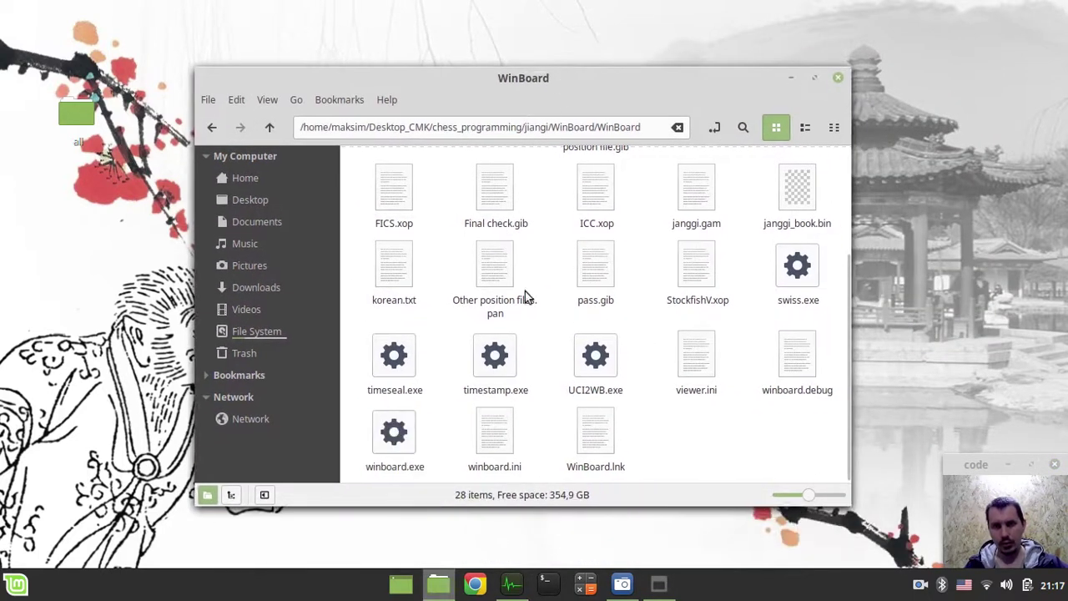
{"action": "left_click", "coordinate": [269, 127]}
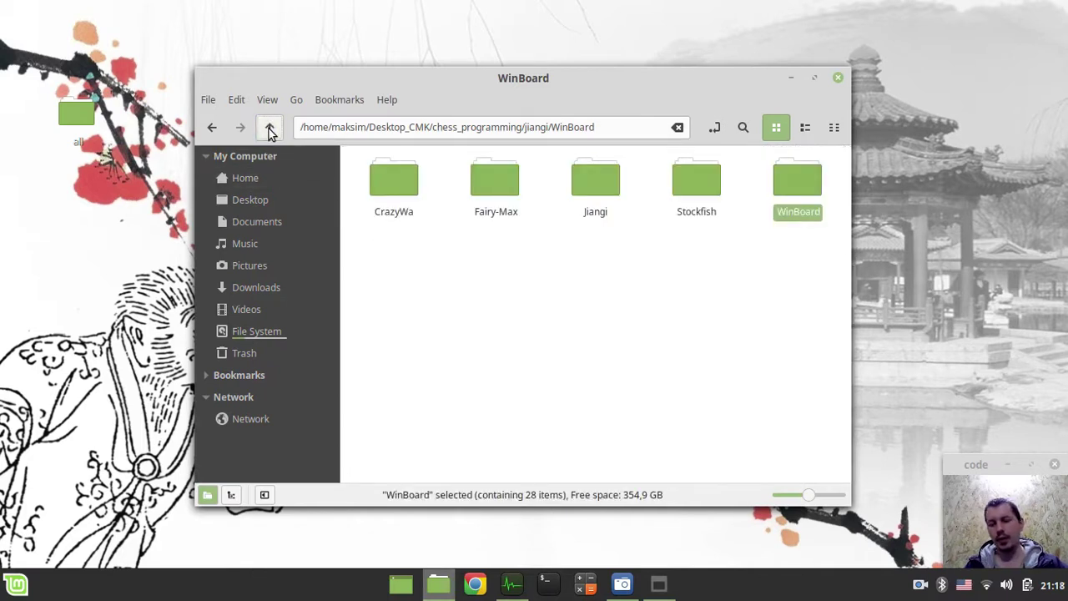
{"action": "left_click_drag", "start_coordinate": [536, 81], "coordinate": [535, 66]}
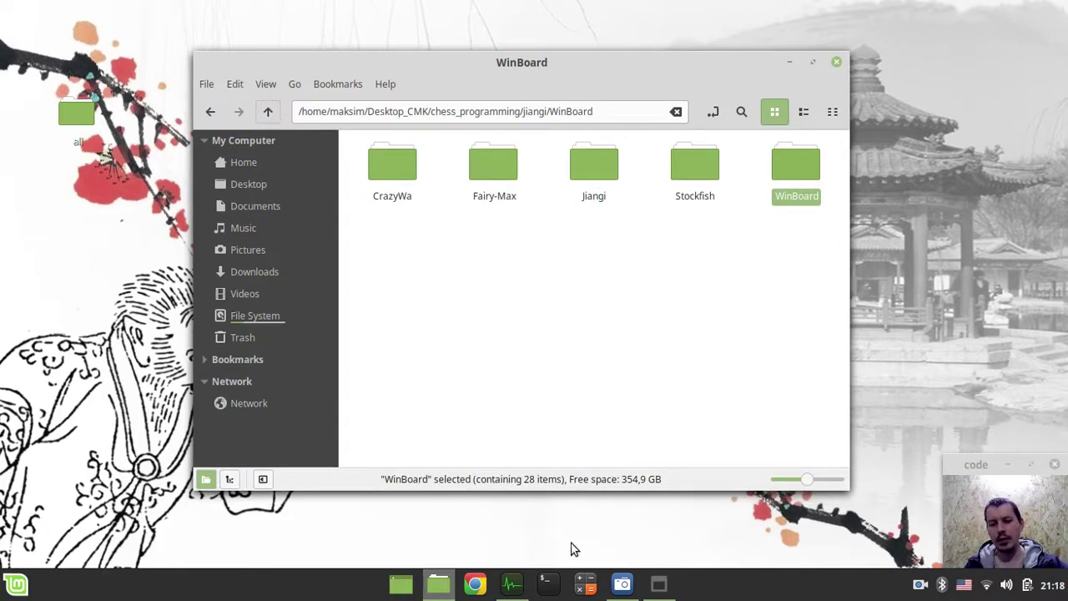
{"action": "left_click", "coordinate": [547, 586]}
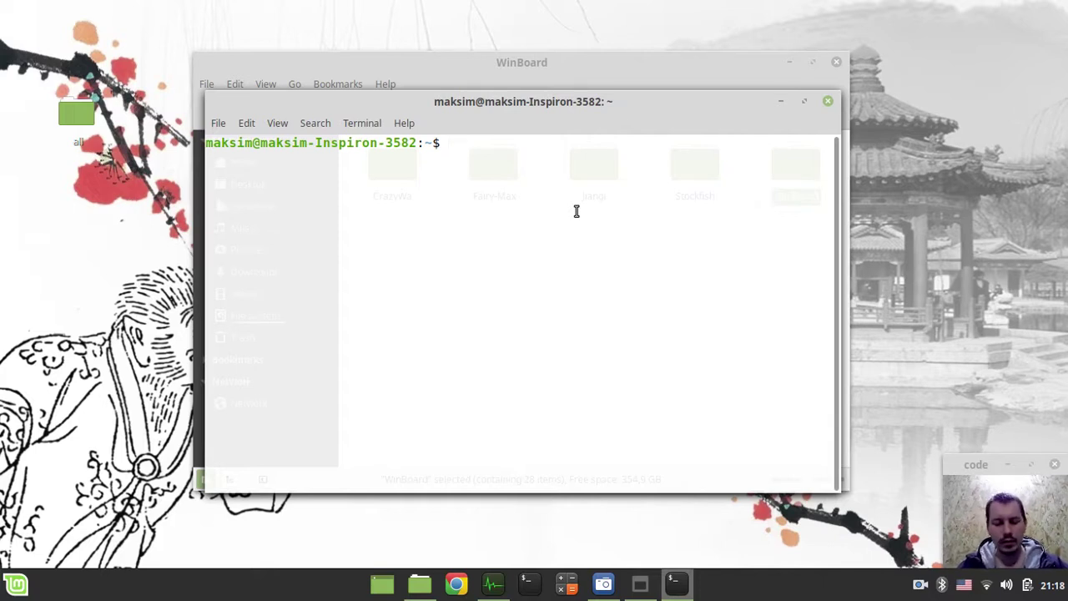
- Run xboard -v and highlight the reported version 4.9.1
{"action": "type", "text": "xboard "}
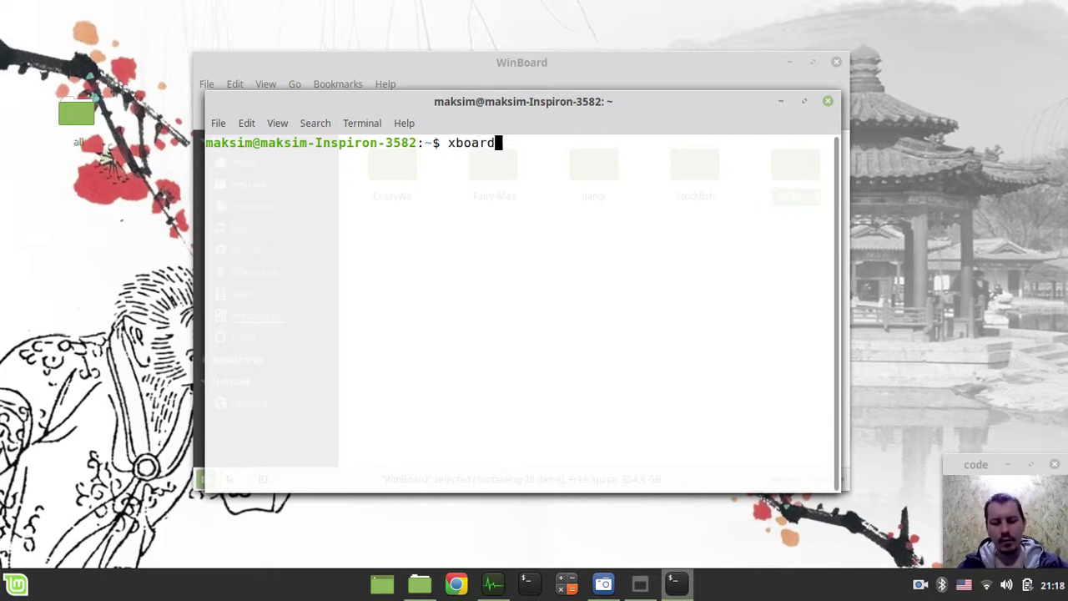
{"action": "type", "text": "-v"}
{"action": "key", "text": "Return"}
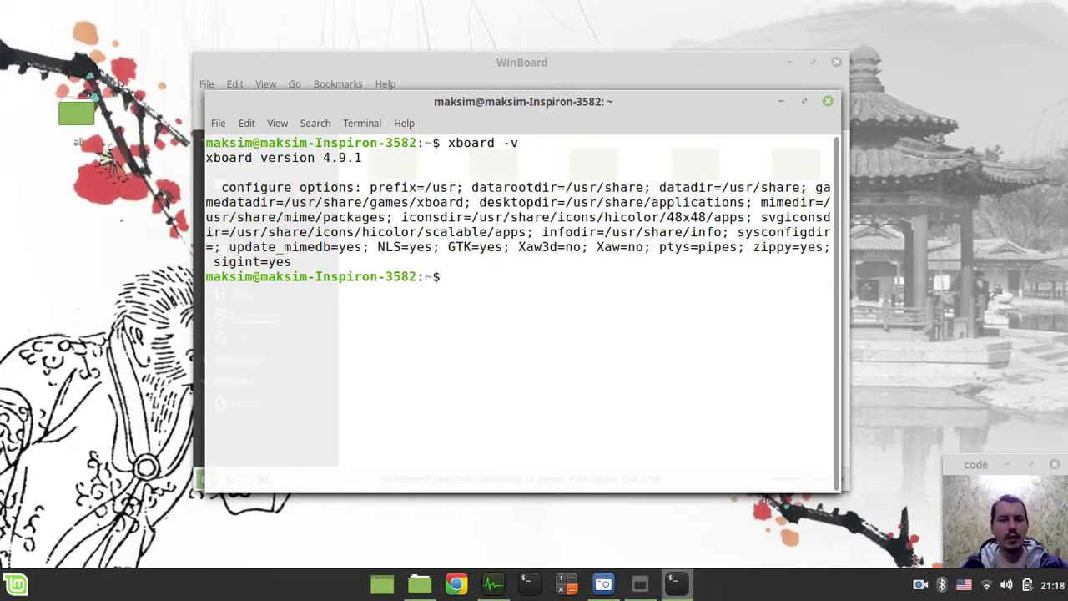
{"action": "left_click_drag", "start_coordinate": [325, 158], "coordinate": [367, 161]}
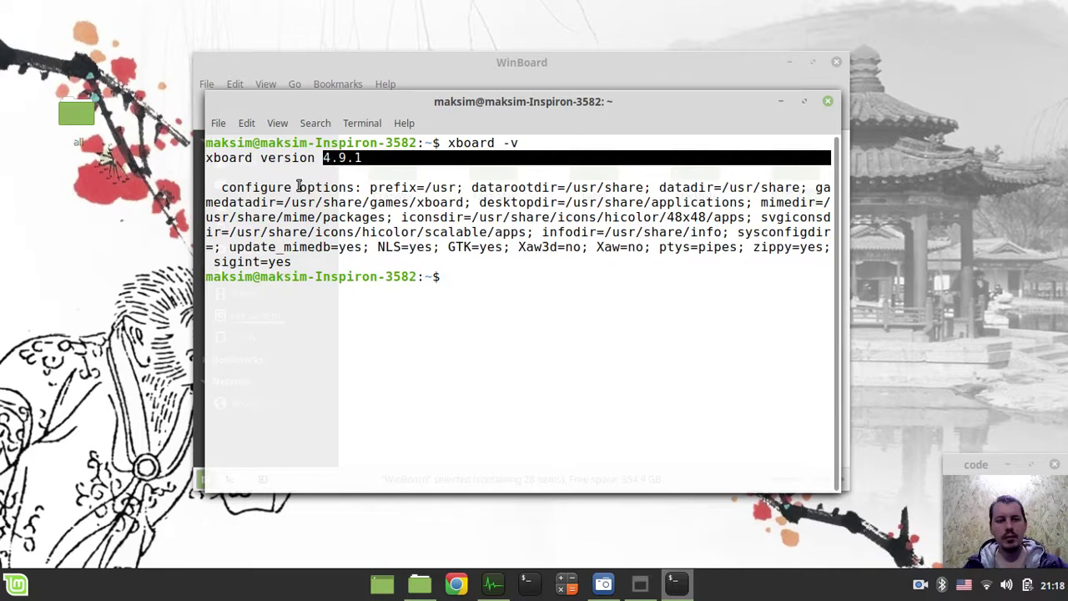
- Close the terminal, climb up to Desktop_CMK and open the ccbridge-arena folder
{"action": "left_click", "coordinate": [828, 101]}
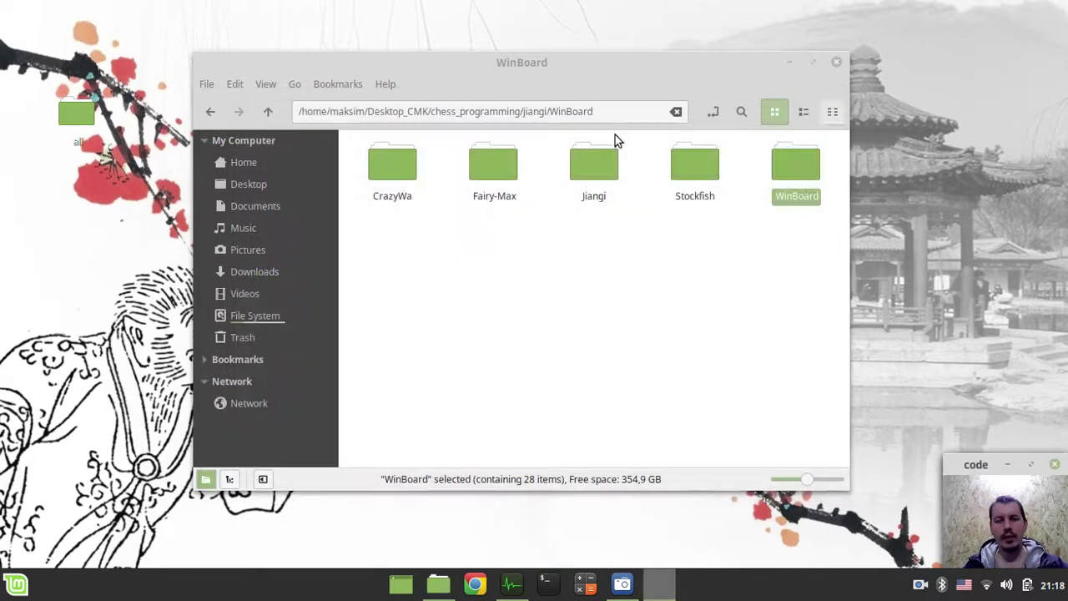
{"action": "left_click_drag", "start_coordinate": [537, 64], "coordinate": [557, 103]}
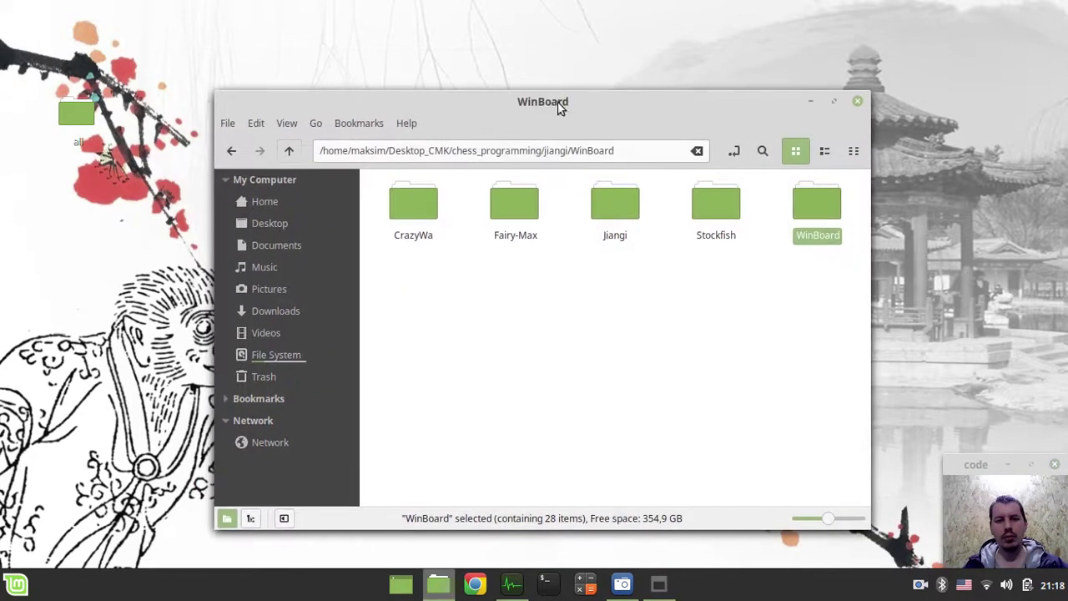
{"action": "left_click", "coordinate": [290, 152]}
{"action": "left_click", "coordinate": [291, 152]}
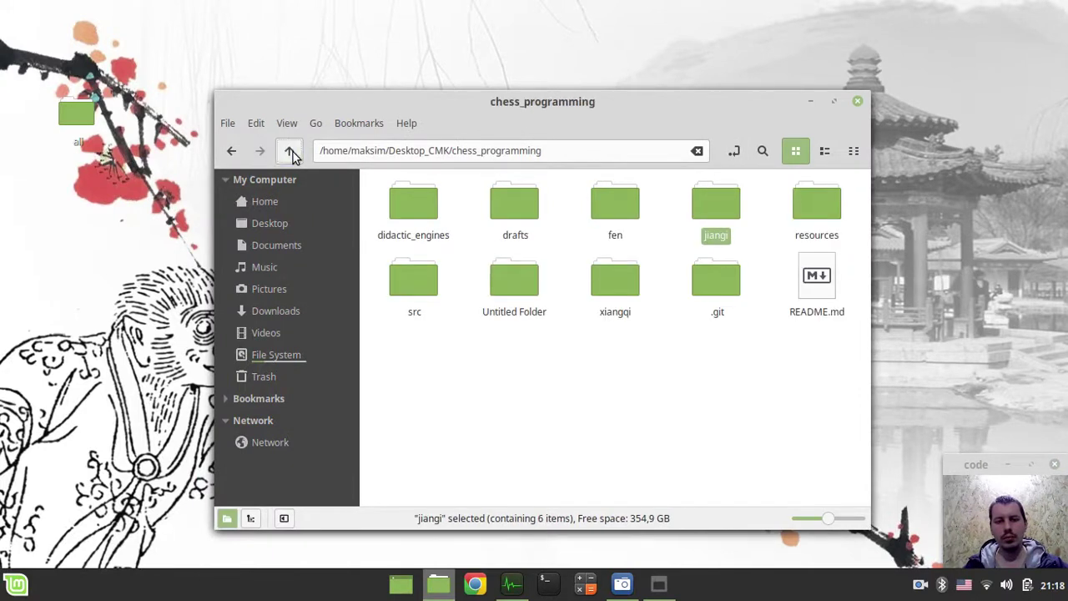
{"action": "left_click", "coordinate": [291, 152]}
{"action": "double_click", "coordinate": [614, 206]}
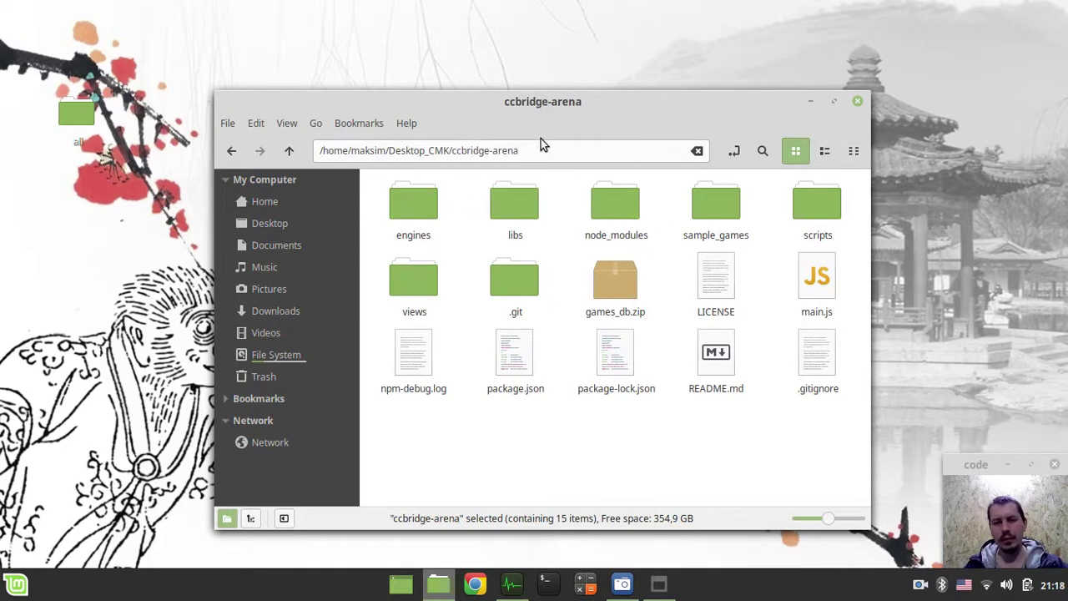
{"action": "left_click_drag", "start_coordinate": [538, 101], "coordinate": [539, 77]}
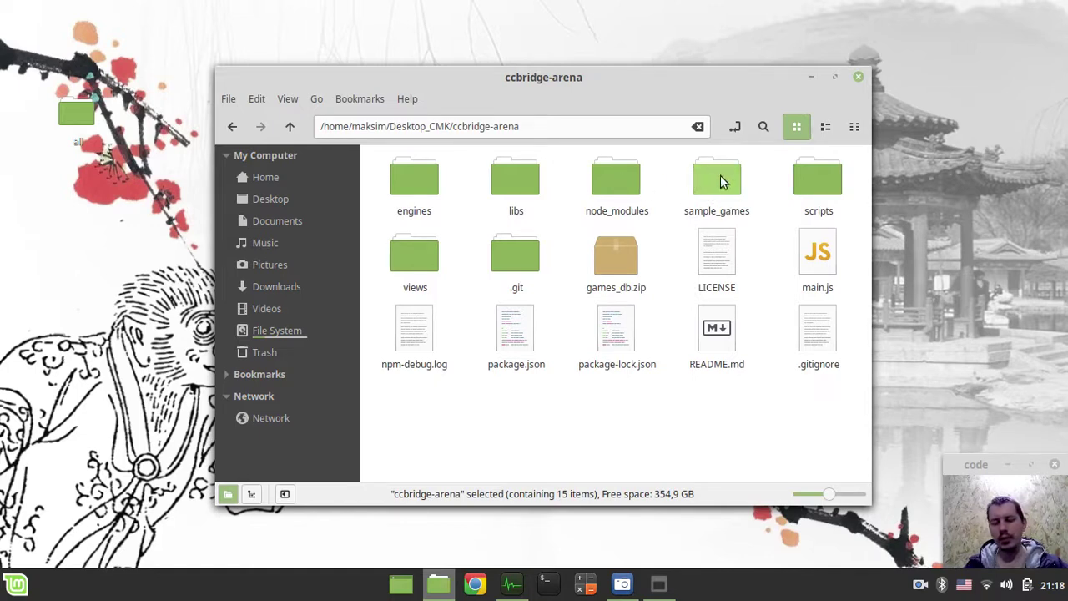
- Browse chess_programming/jiangi, viewing the theme_xboard janggi piece images and the theme_winboard folder
{"action": "left_click", "coordinate": [290, 126]}
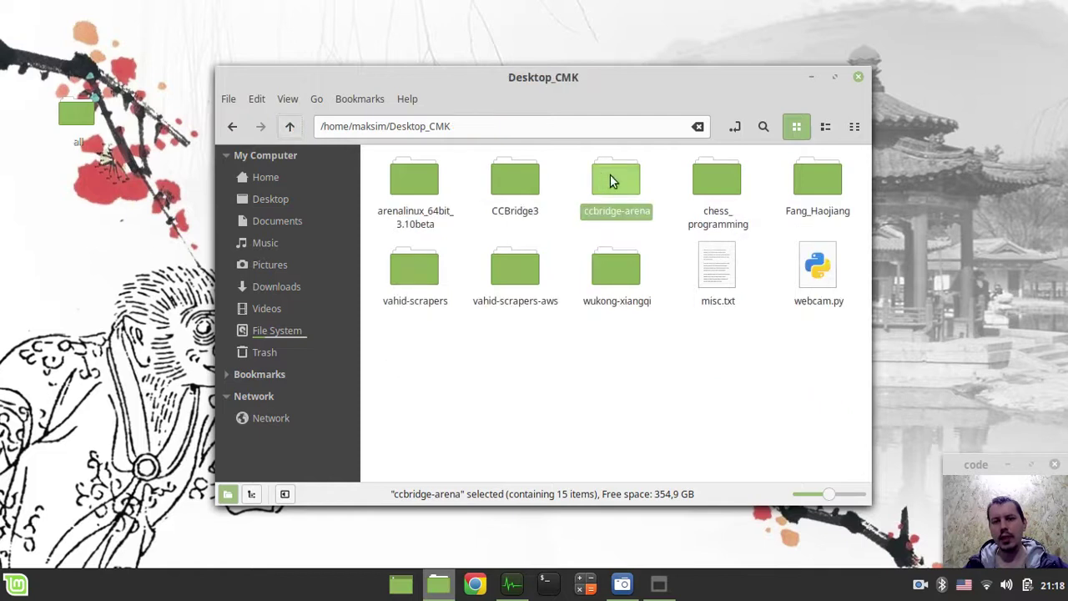
{"action": "double_click", "coordinate": [718, 184]}
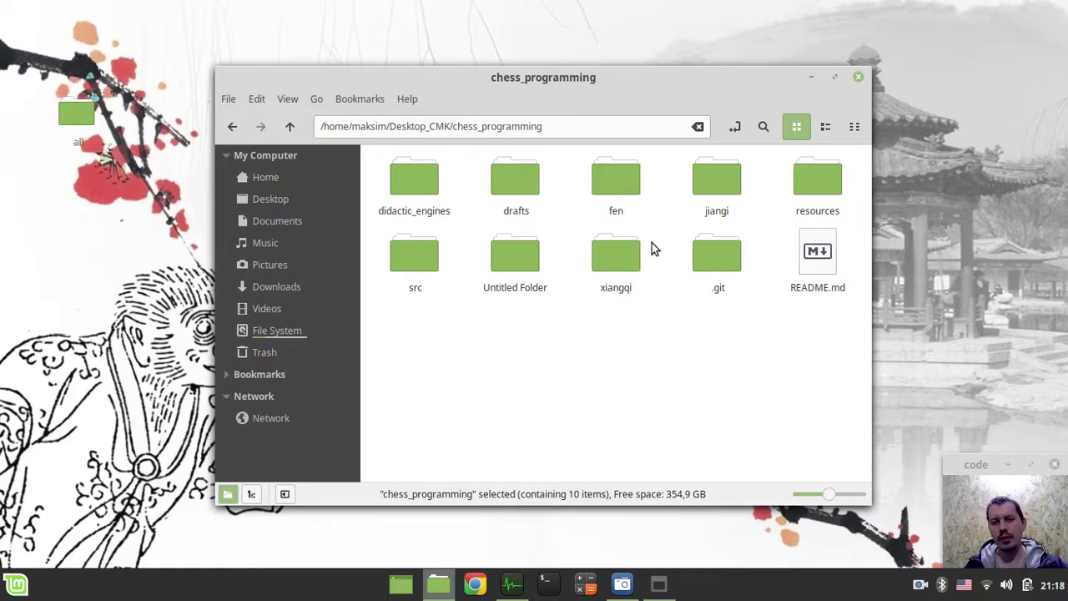
{"action": "double_click", "coordinate": [712, 184]}
{"action": "double_click", "coordinate": [500, 187]}
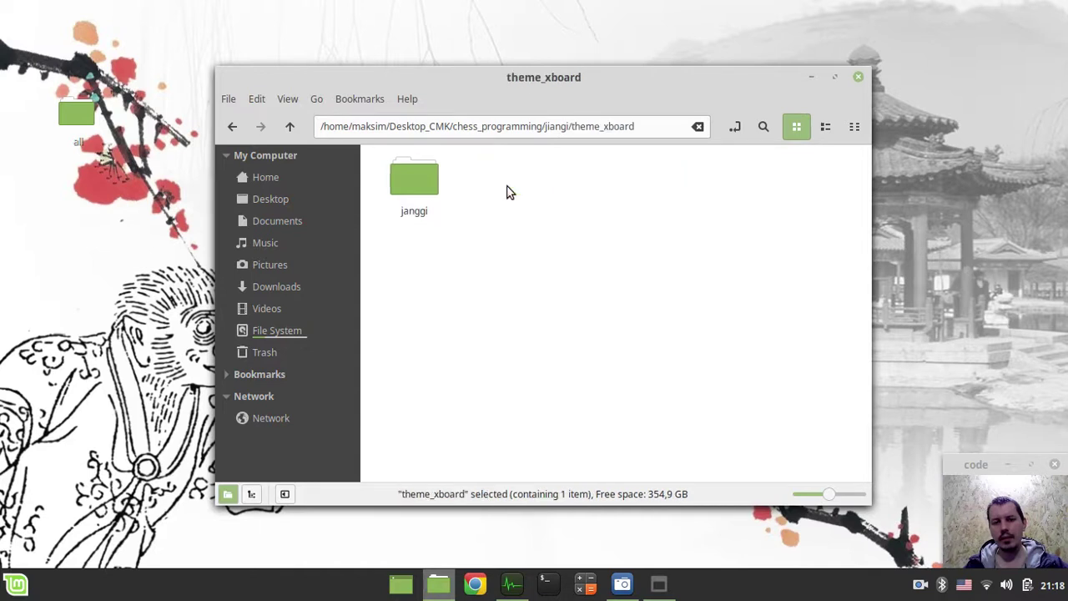
{"action": "double_click", "coordinate": [412, 184]}
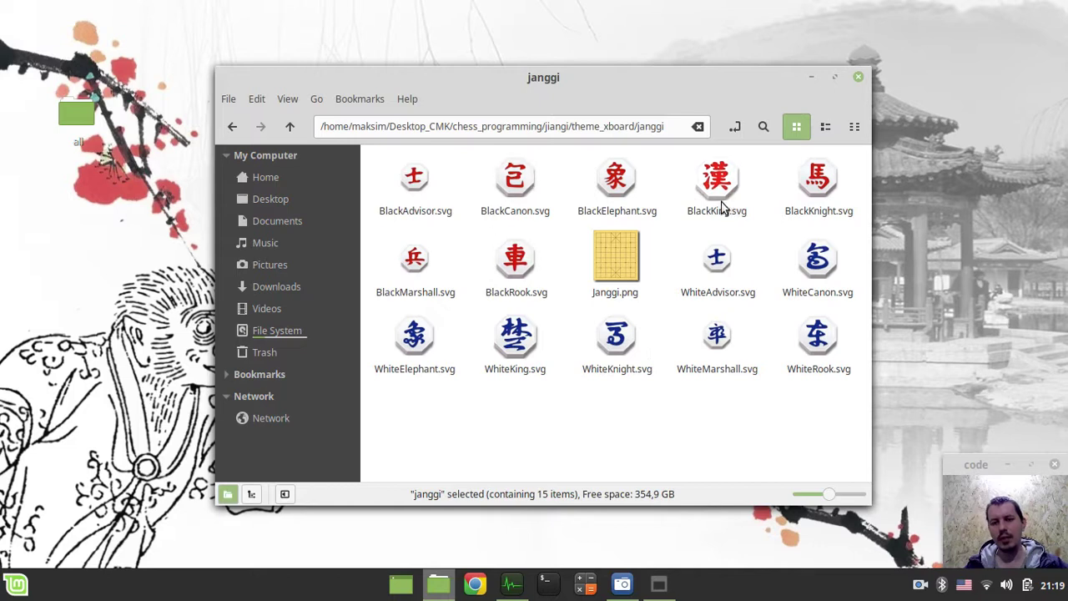
{"action": "left_click", "coordinate": [291, 127]}
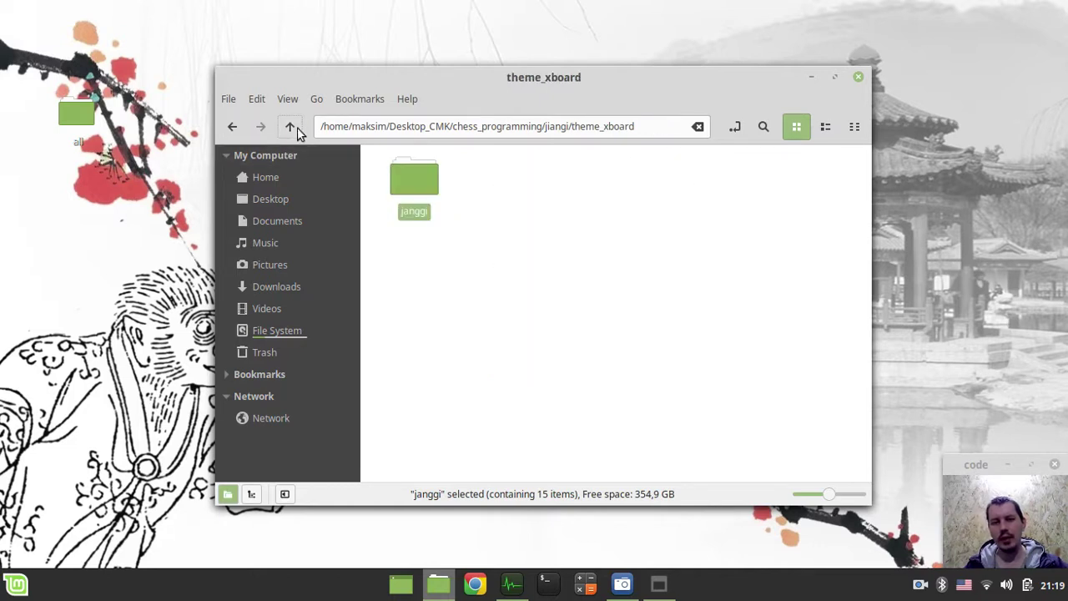
{"action": "left_click", "coordinate": [297, 131]}
{"action": "double_click", "coordinate": [414, 180]}
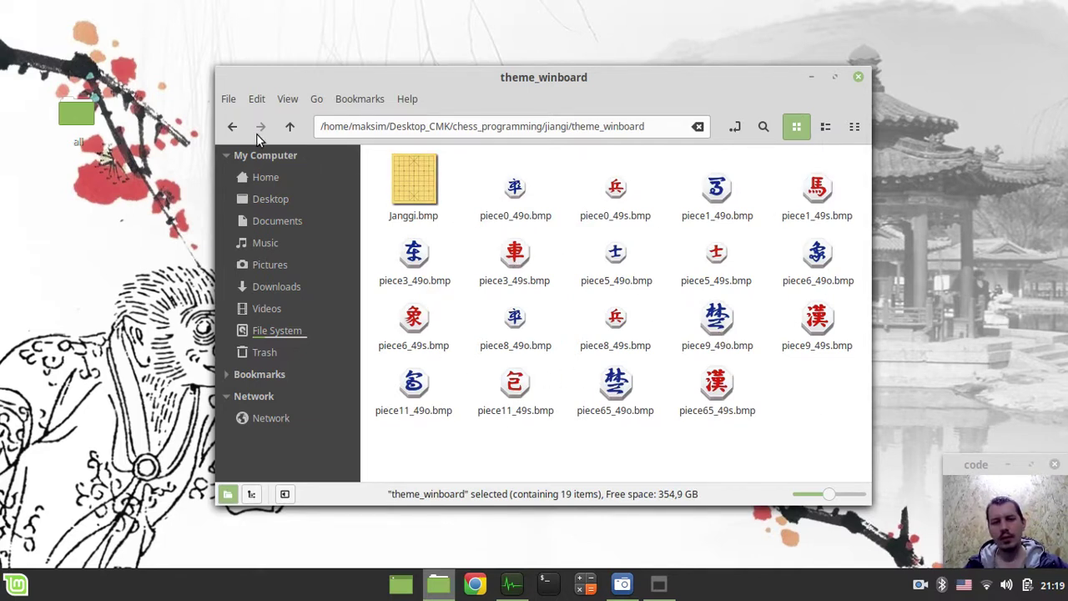
- Go up to Home and descend through Desktop_CMK > ccbridge-arena > engines > linux > Fairy-Stockfish
{"action": "left_click", "coordinate": [291, 128]}
{"action": "left_click", "coordinate": [290, 128]}
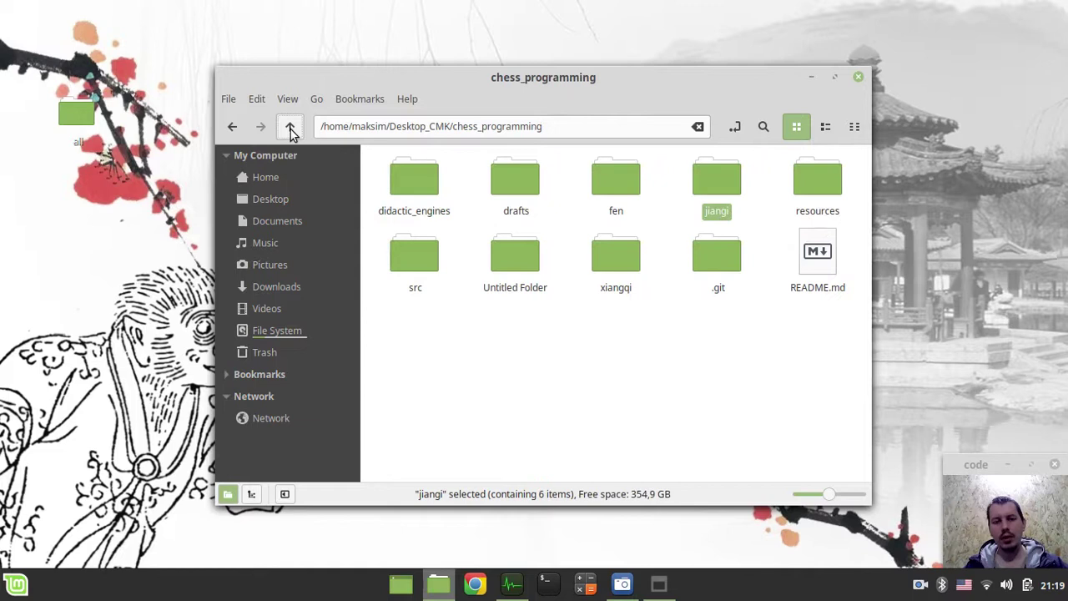
{"action": "left_click", "coordinate": [291, 128]}
{"action": "left_click", "coordinate": [291, 129]}
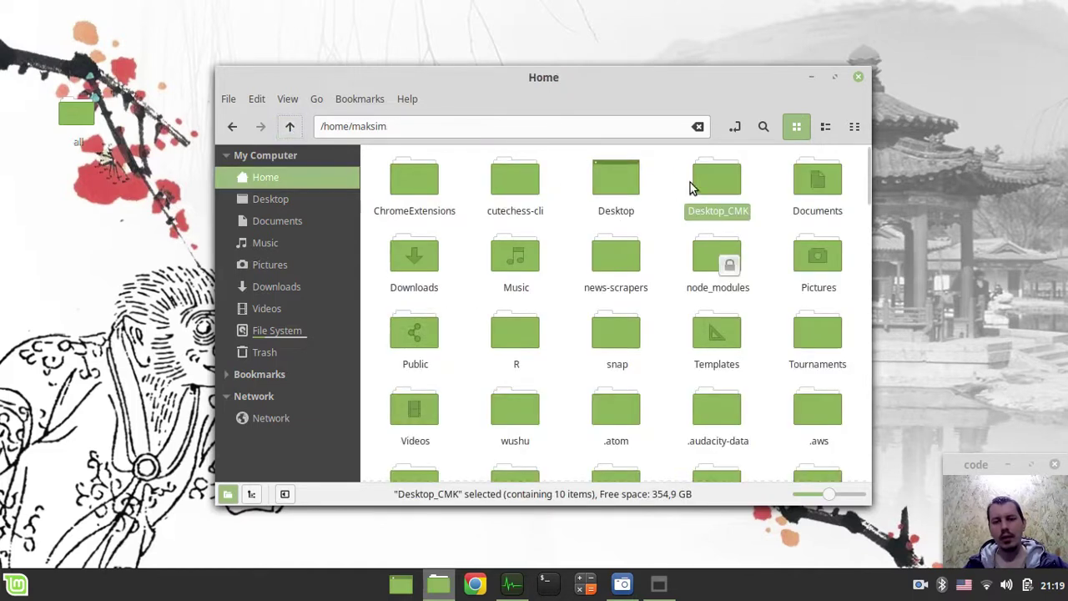
{"action": "double_click", "coordinate": [693, 186]}
{"action": "double_click", "coordinate": [619, 181]}
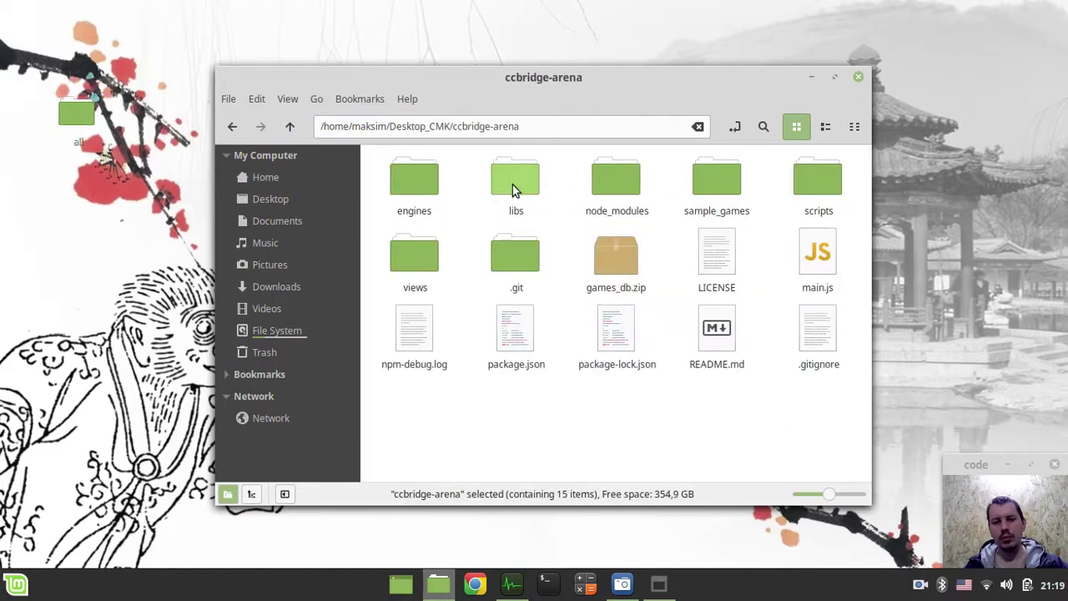
{"action": "double_click", "coordinate": [415, 179]}
{"action": "double_click", "coordinate": [419, 181]}
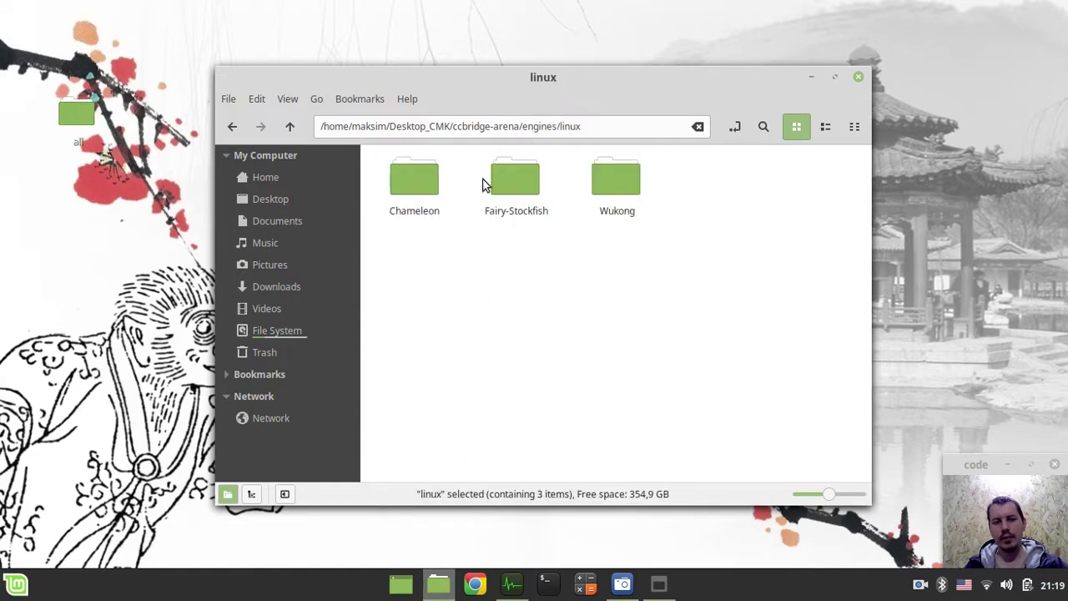
{"action": "double_click", "coordinate": [515, 177]}
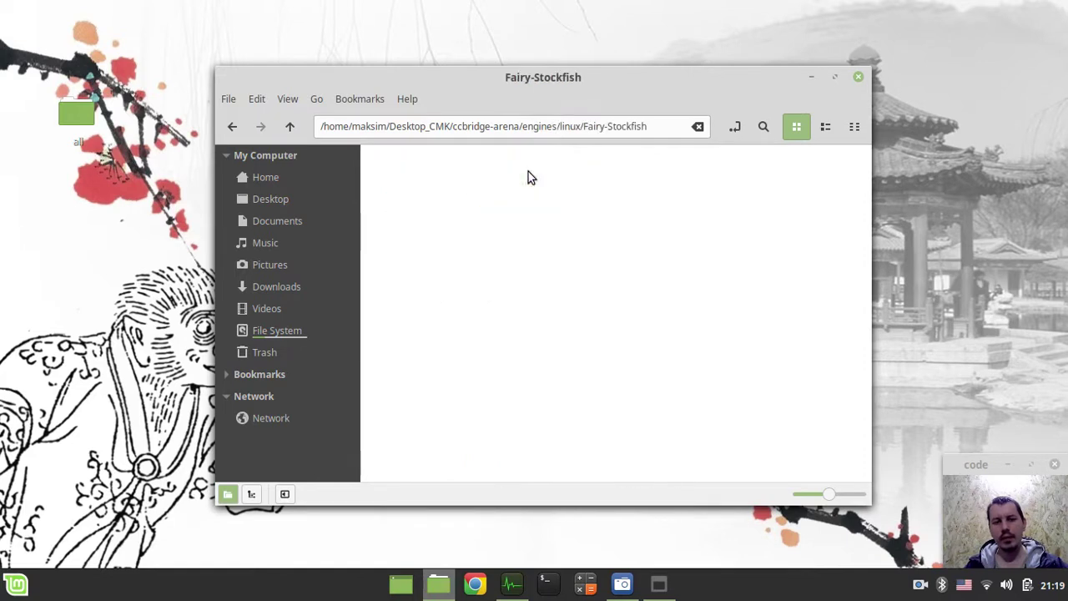
- Open a terminal in the Fairy-Stockfish folder and run xboard -variant "janggi" -fcp "./fairy-stockfish"
{"action": "right_click", "coordinate": [602, 197]}
{"action": "left_click", "coordinate": [639, 257]}
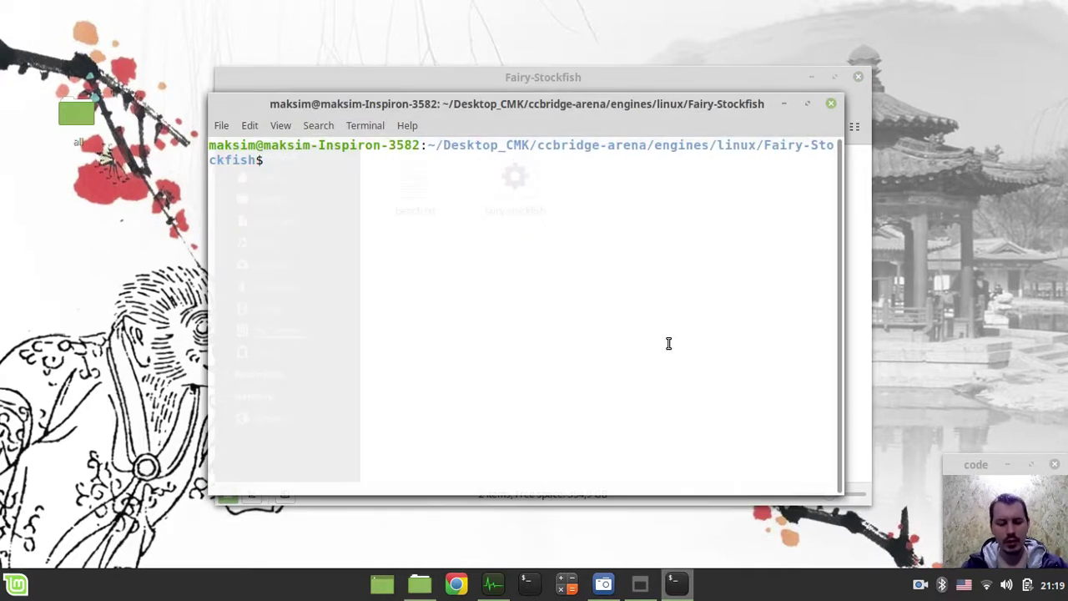
{"action": "type", "text": "xboard "}
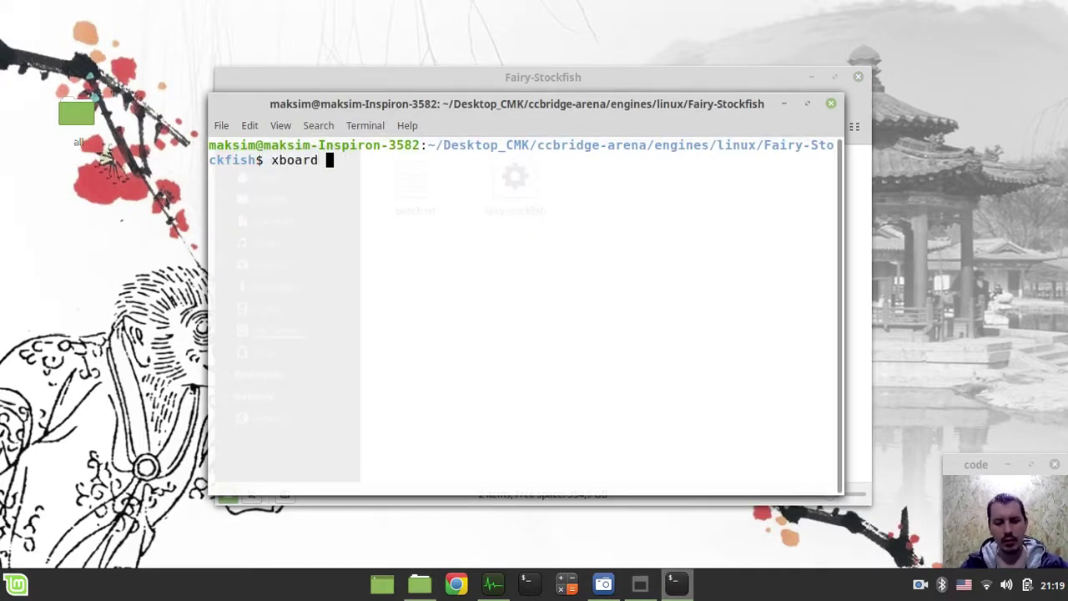
{"action": "type", "text": "-varia"}
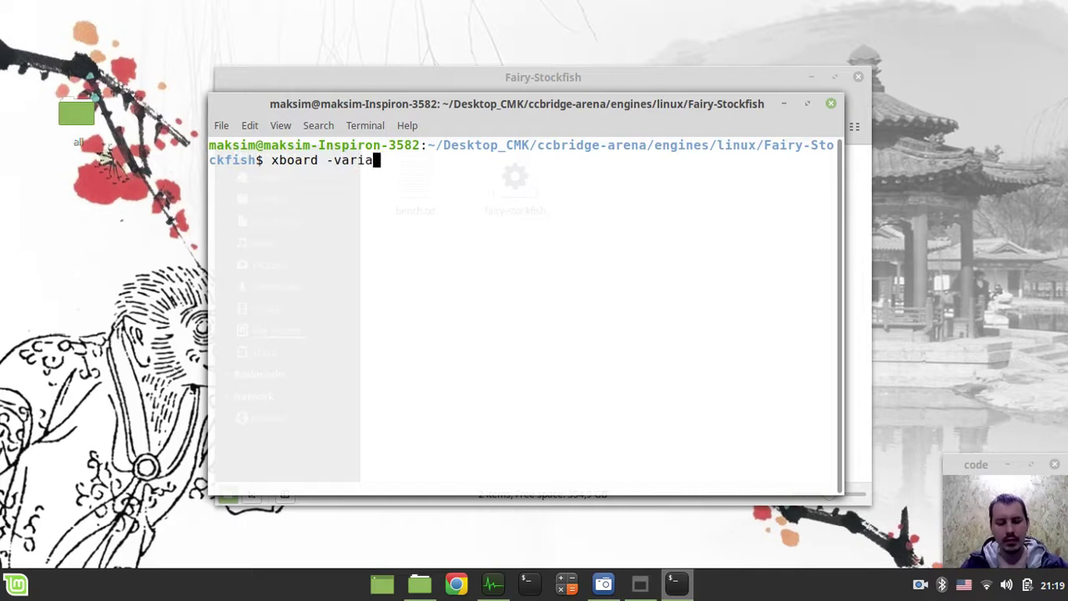
{"action": "type", "text": "nt "}
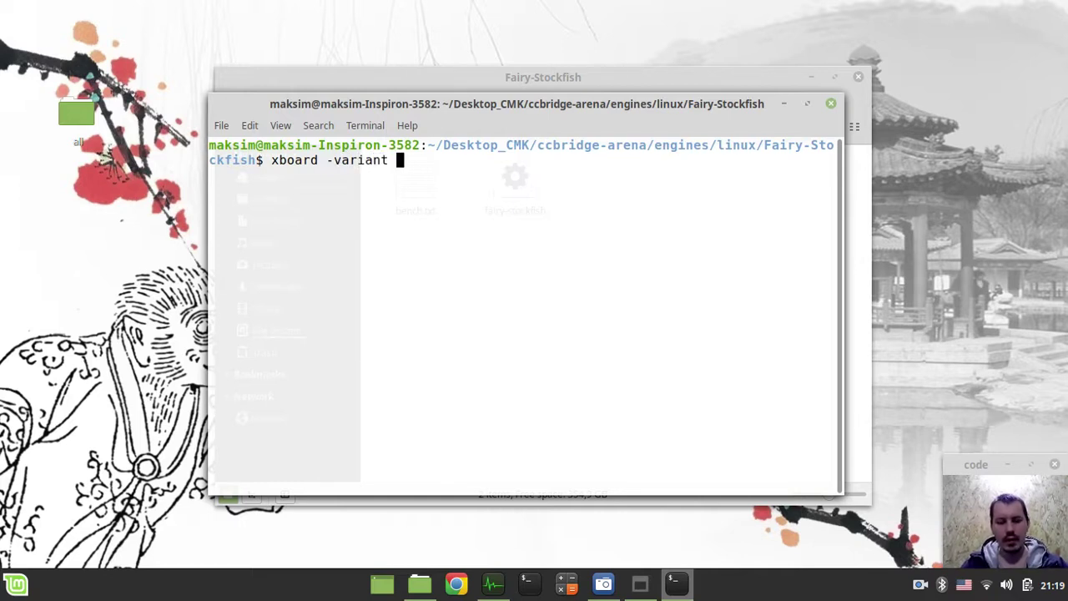
{"action": "type", "text": "\"janggi"}
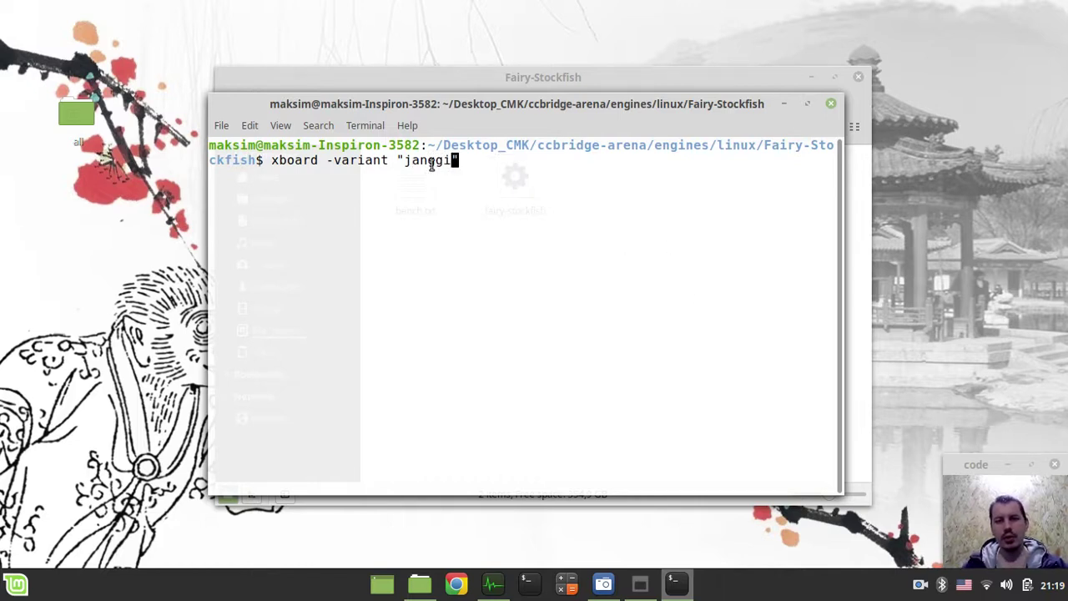
{"action": "left_click_drag", "start_coordinate": [406, 163], "coordinate": [450, 169]}
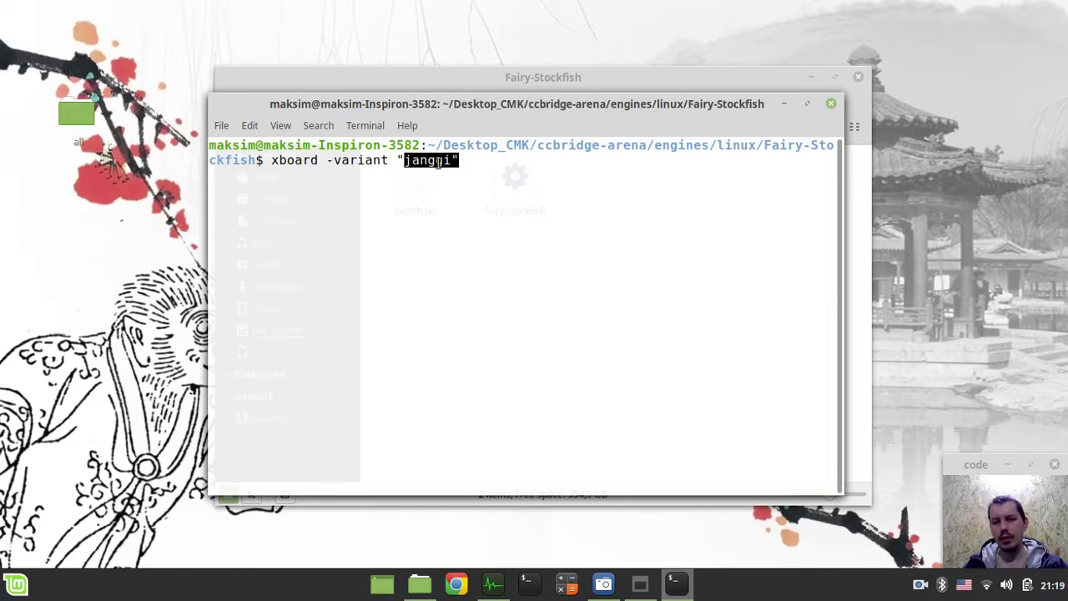
{"action": "left_click", "coordinate": [480, 169]}
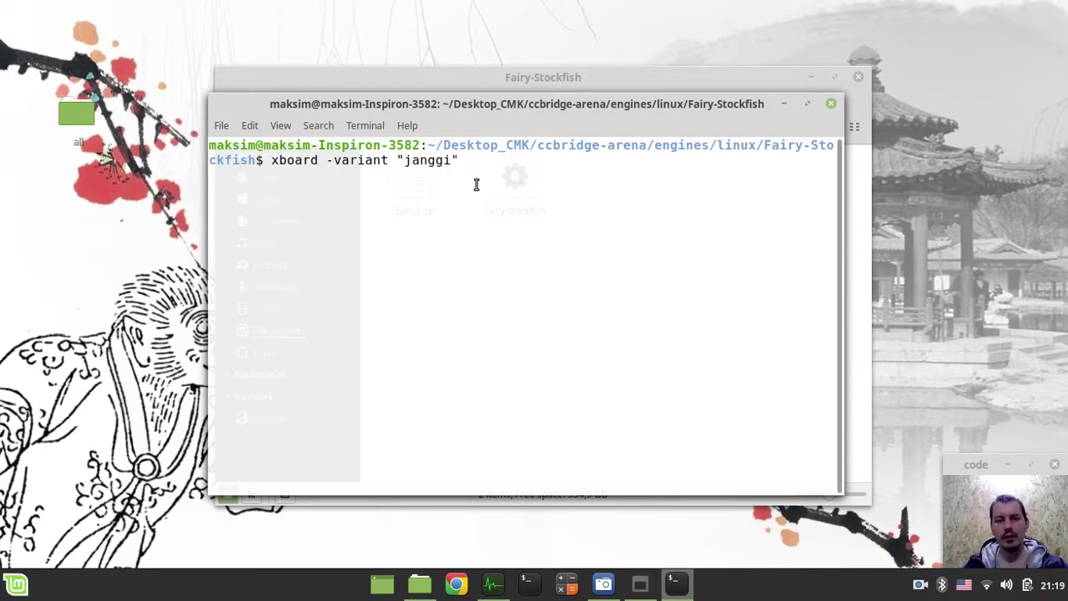
{"action": "type", "text": "-"}
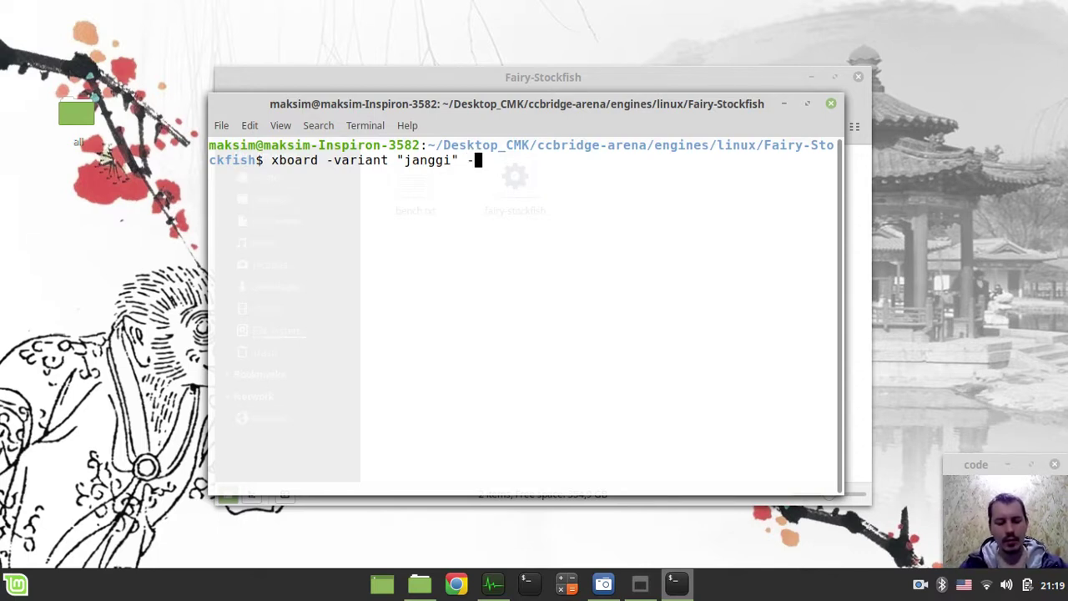
{"action": "type", "text": "fcp"}
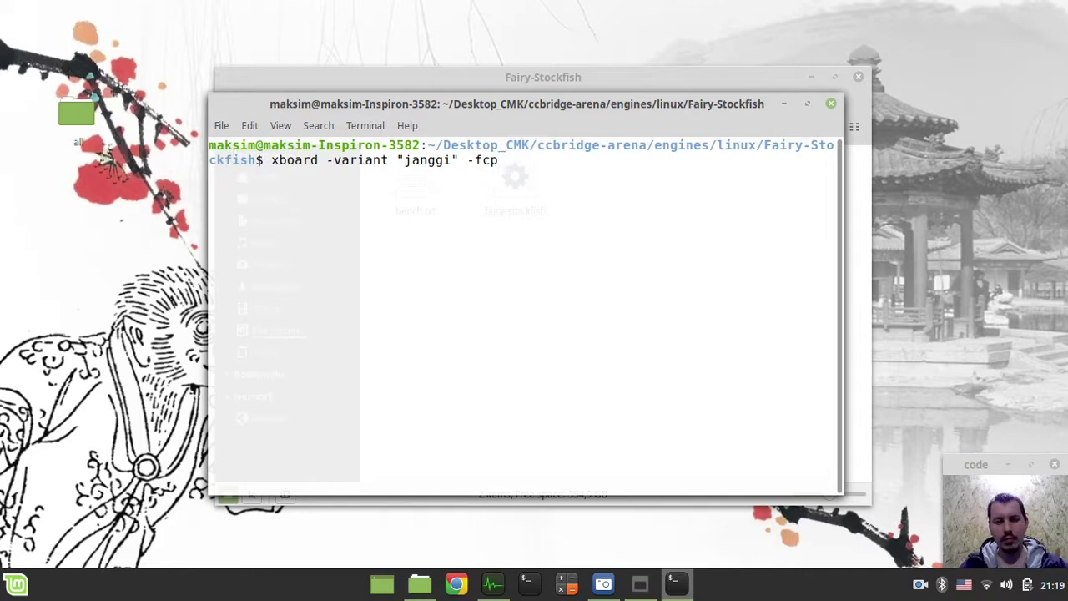
{"action": "type", "text": " \"\"./"}
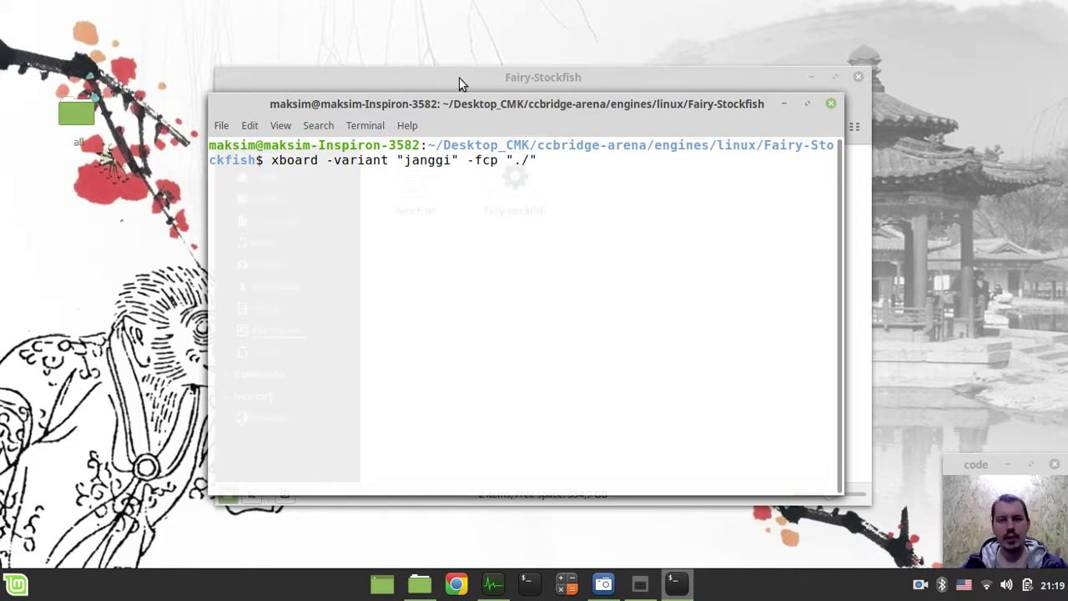
{"action": "left_click_drag", "start_coordinate": [474, 98], "coordinate": [501, 164]}
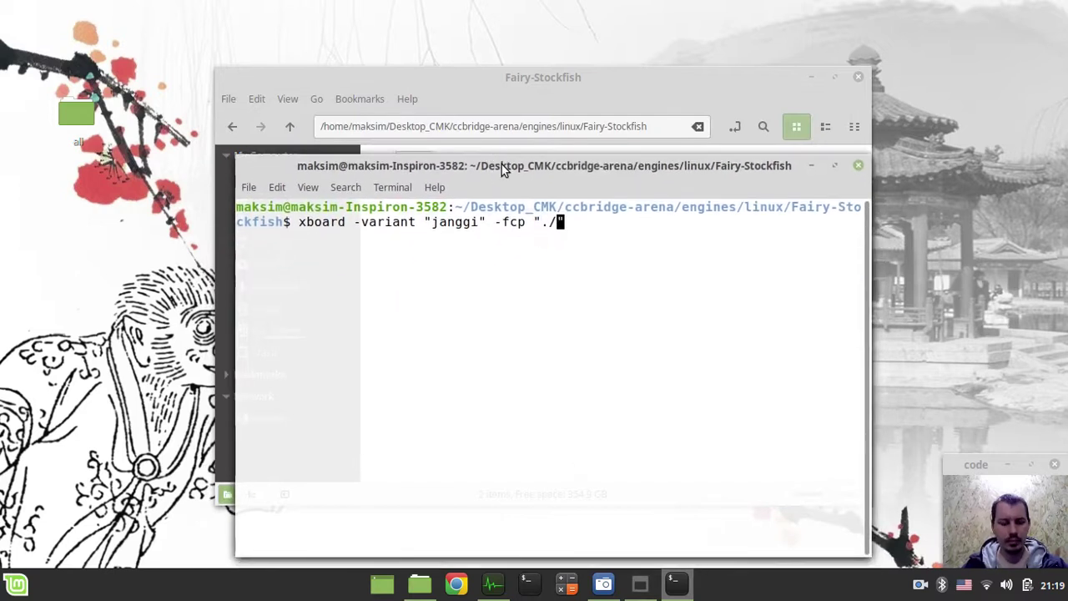
{"action": "type", "text": "fairy"}
{"action": "type", "text": "-stockfis"}
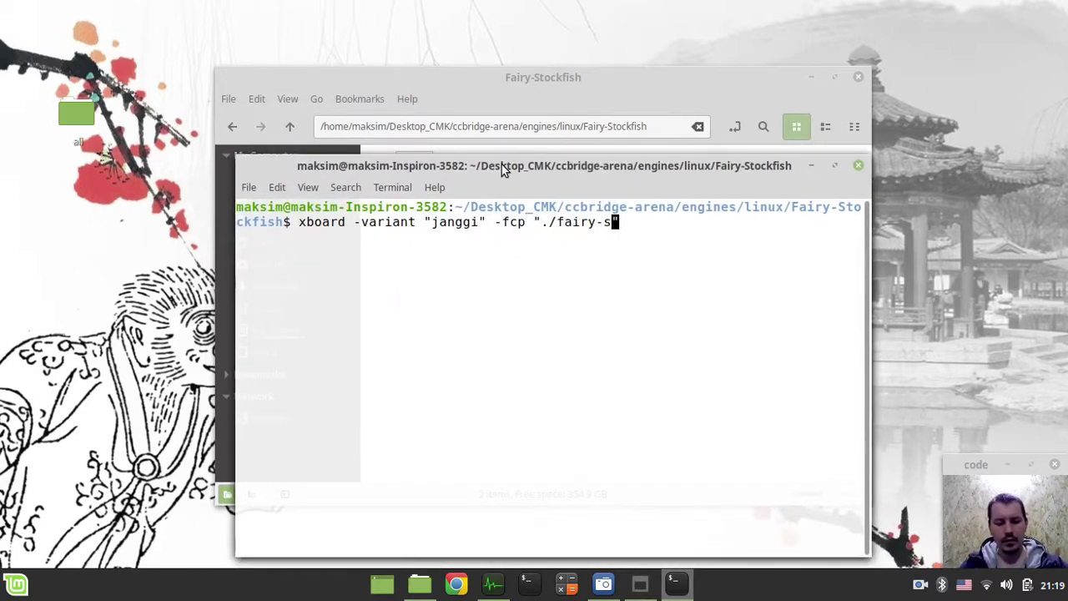
{"action": "type", "text": "h"}
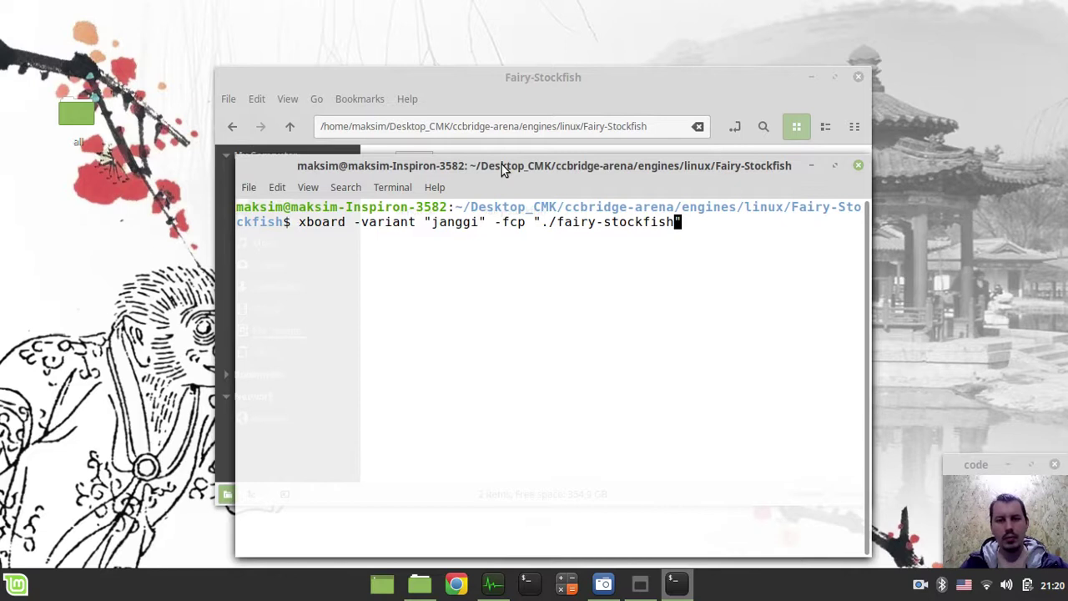
{"action": "key", "text": "Return"}
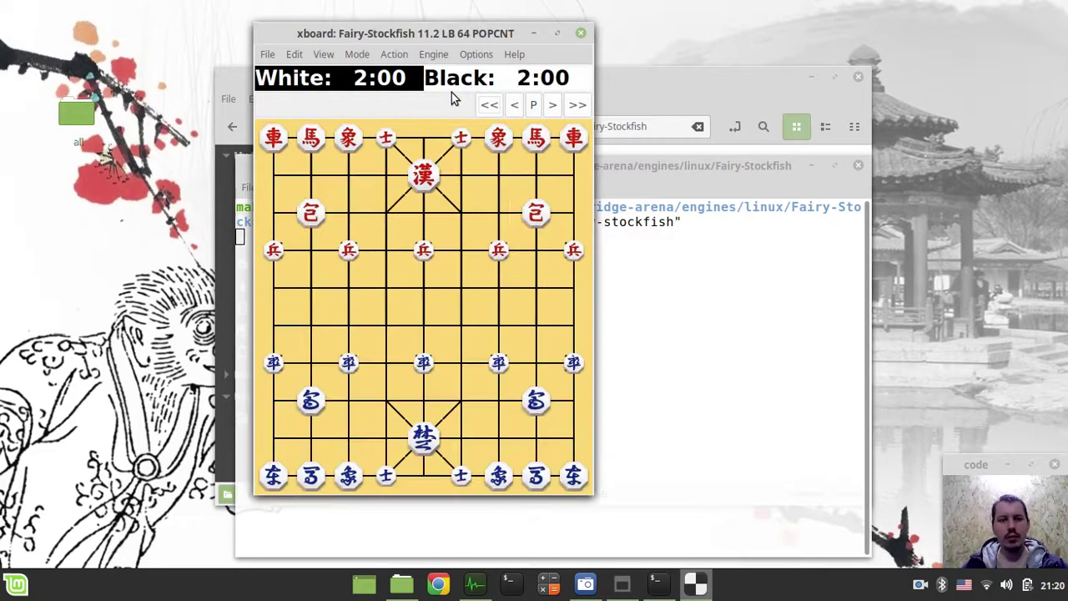
- Reposition the board, open and dismiss the New Variant chooser, then move White's rightmost soldier left to h3
{"action": "left_click_drag", "start_coordinate": [435, 35], "coordinate": [549, 42]}
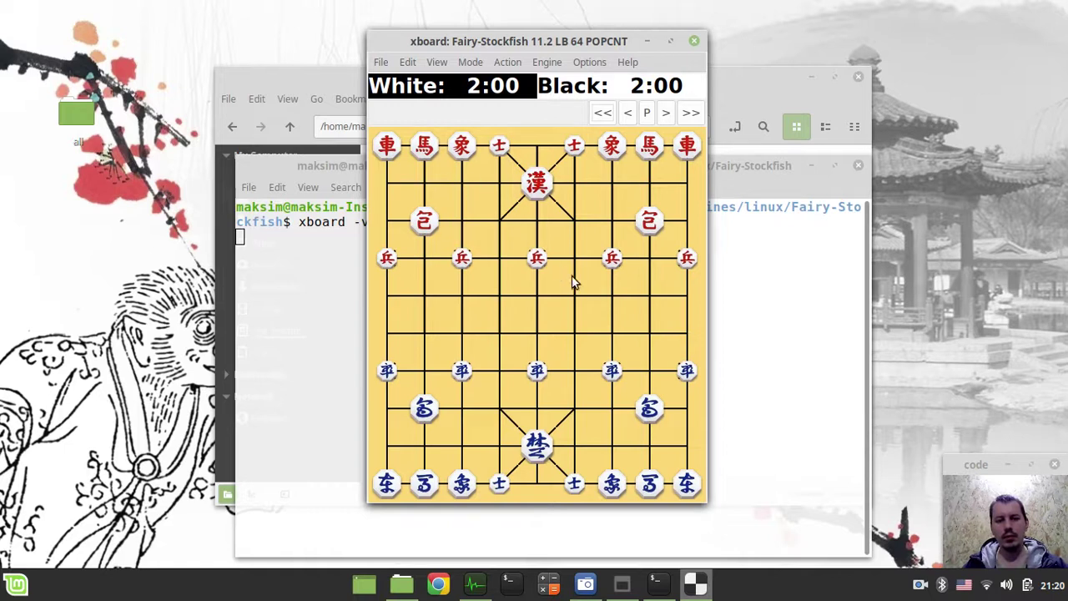
{"action": "left_click_drag", "start_coordinate": [547, 47], "coordinate": [550, 39]}
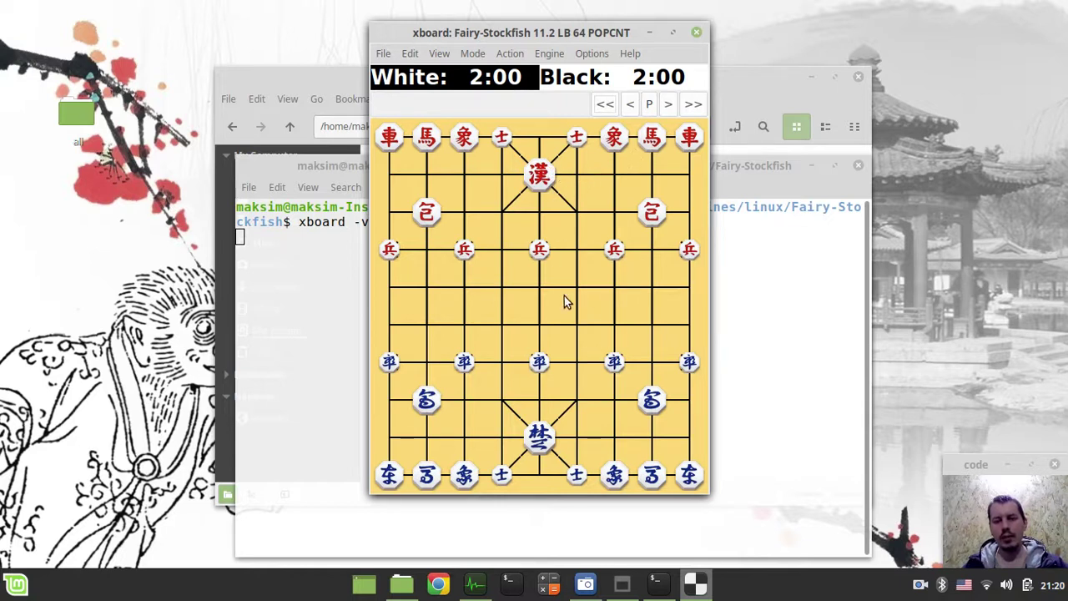
{"action": "left_click_drag", "start_coordinate": [516, 33], "coordinate": [501, 38]}
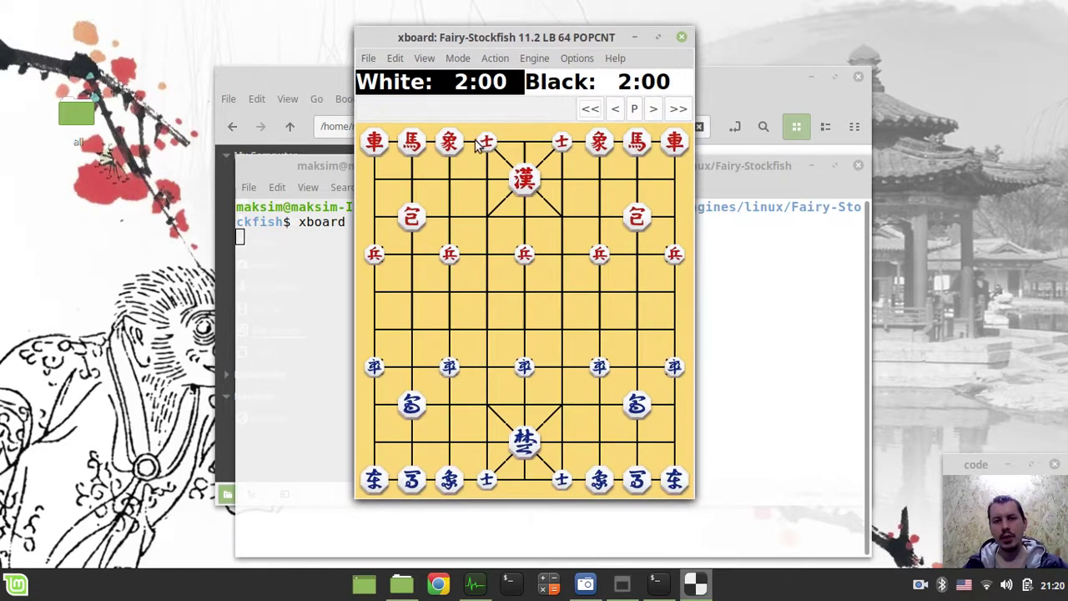
{"action": "left_click", "coordinate": [368, 58]}
{"action": "left_click", "coordinate": [389, 114]}
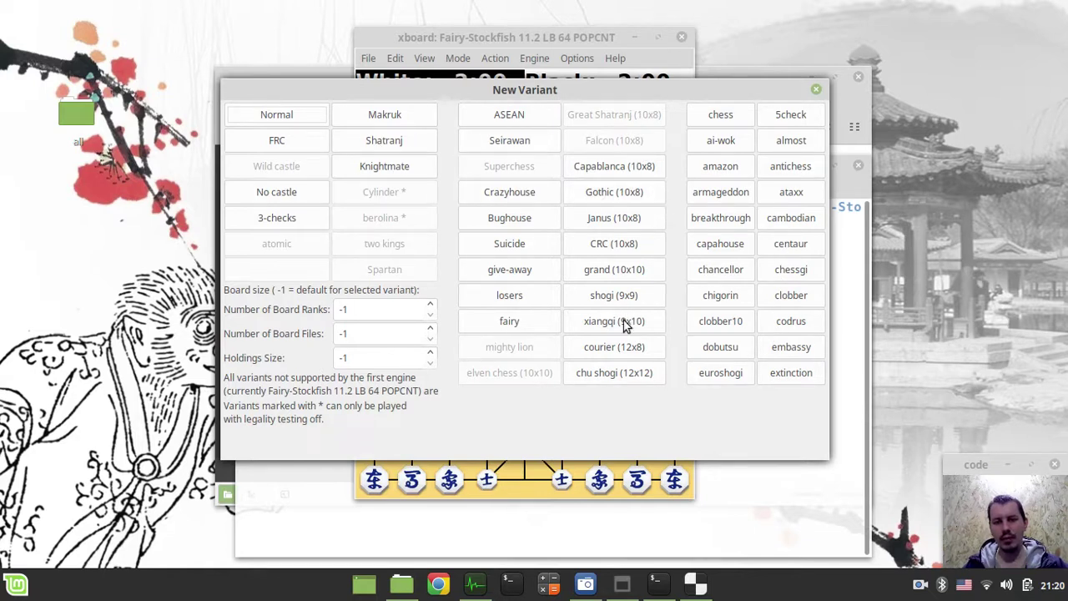
{"action": "left_click", "coordinate": [816, 88]}
{"action": "mouse_move", "coordinate": [501, 36]}
{"action": "left_mouse_down"}
{"action": "mouse_move", "coordinate": [485, 48]}
{"action": "mouse_move", "coordinate": [512, 43]}
{"action": "left_mouse_up"}
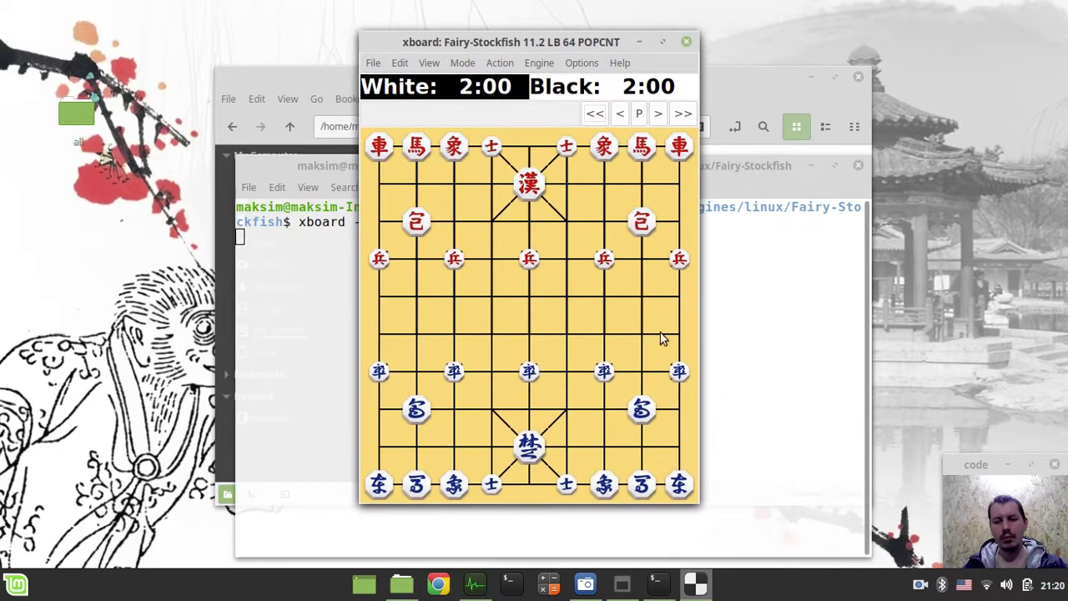
{"action": "left_click_drag", "start_coordinate": [679, 371], "coordinate": [642, 371]}
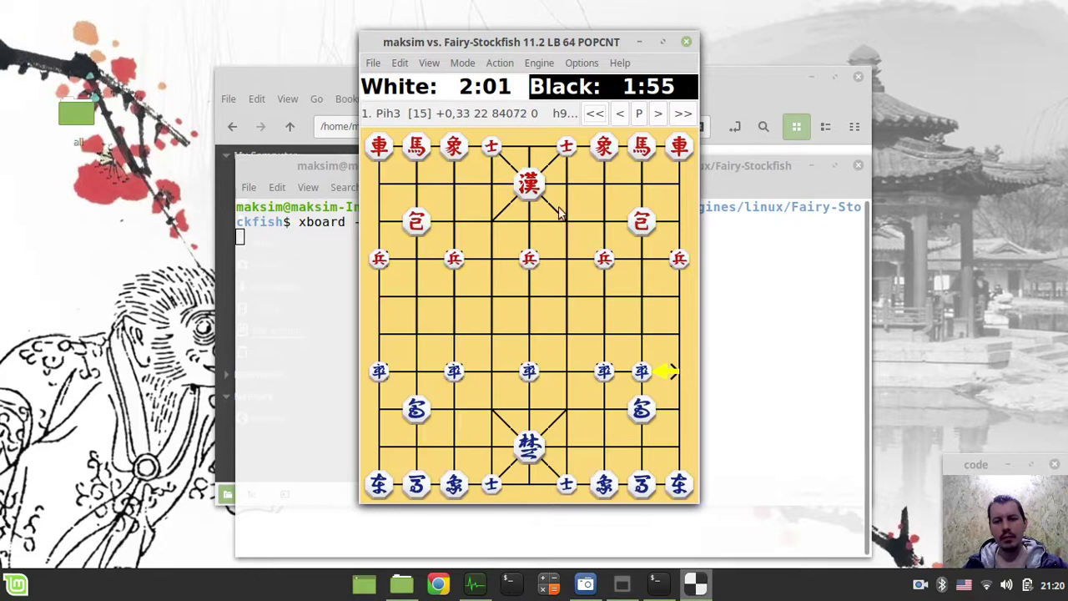
- Move the blue soldier one point right; Fairy-Stockfish answers 2... Ce7
{"action": "left_click", "coordinate": [380, 372]}
{"action": "left_click", "coordinate": [417, 374]}
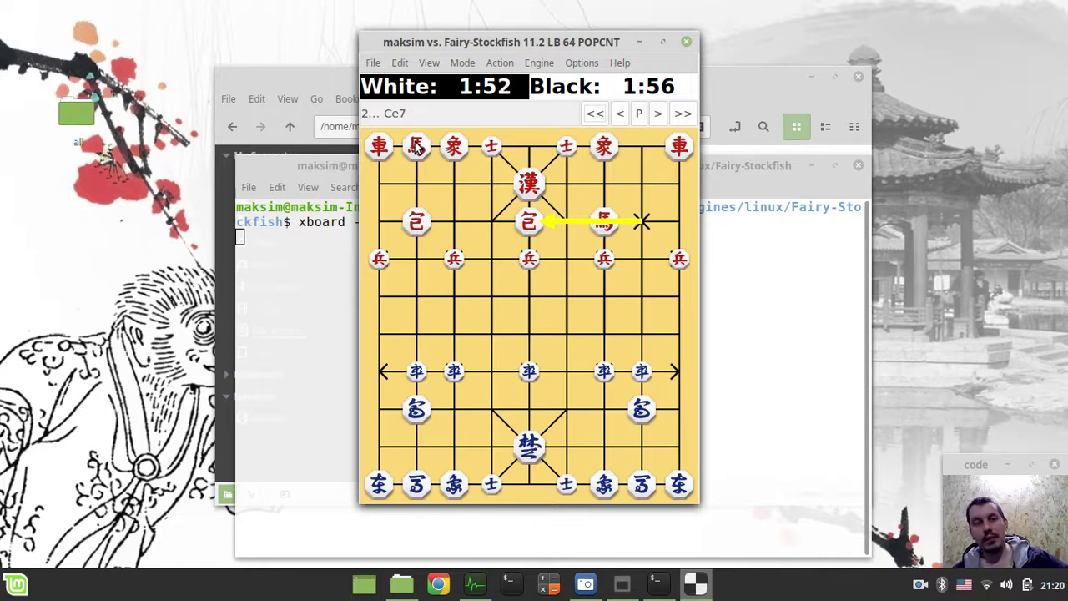
{"action": "left_click", "coordinate": [337, 232]}
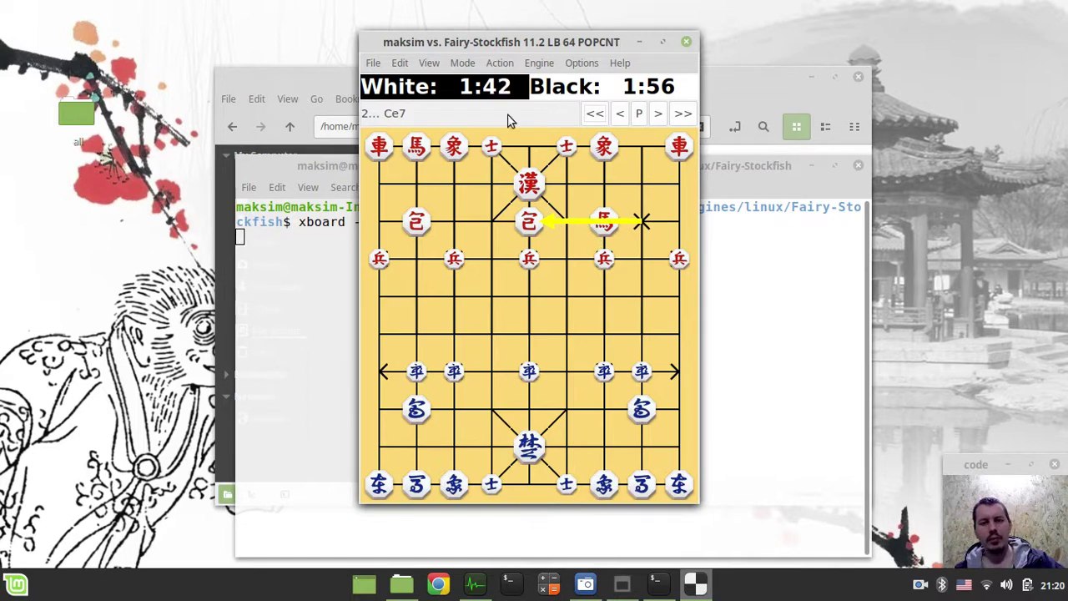
{"action": "left_click", "coordinate": [539, 67]}
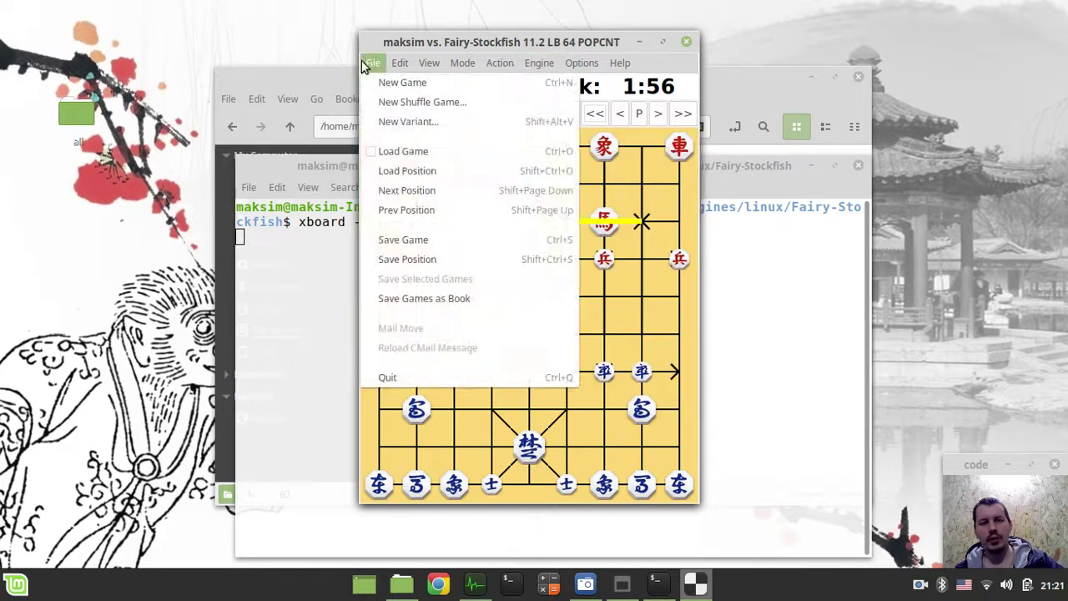
- Start a new game and set Mode to Two Machines so Fairy-Stockfish plays itself
{"action": "left_click", "coordinate": [371, 62]}
{"action": "left_click", "coordinate": [372, 62]}
{"action": "left_click", "coordinate": [402, 82]}
{"action": "left_click", "coordinate": [539, 63]}
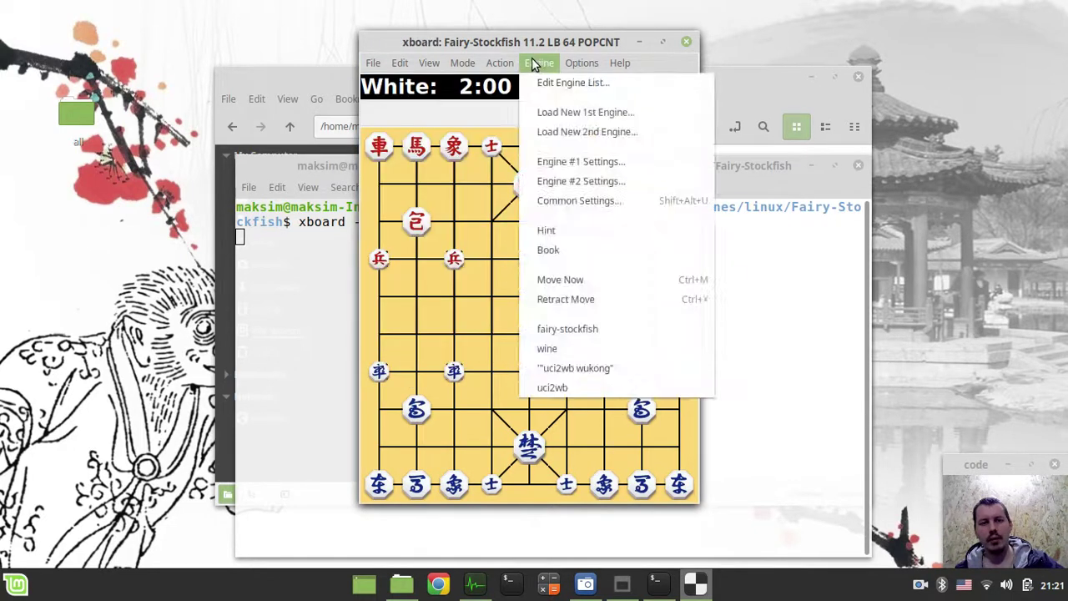
{"action": "mouse_move", "coordinate": [460, 66]}
{"action": "left_click", "coordinate": [469, 121]}
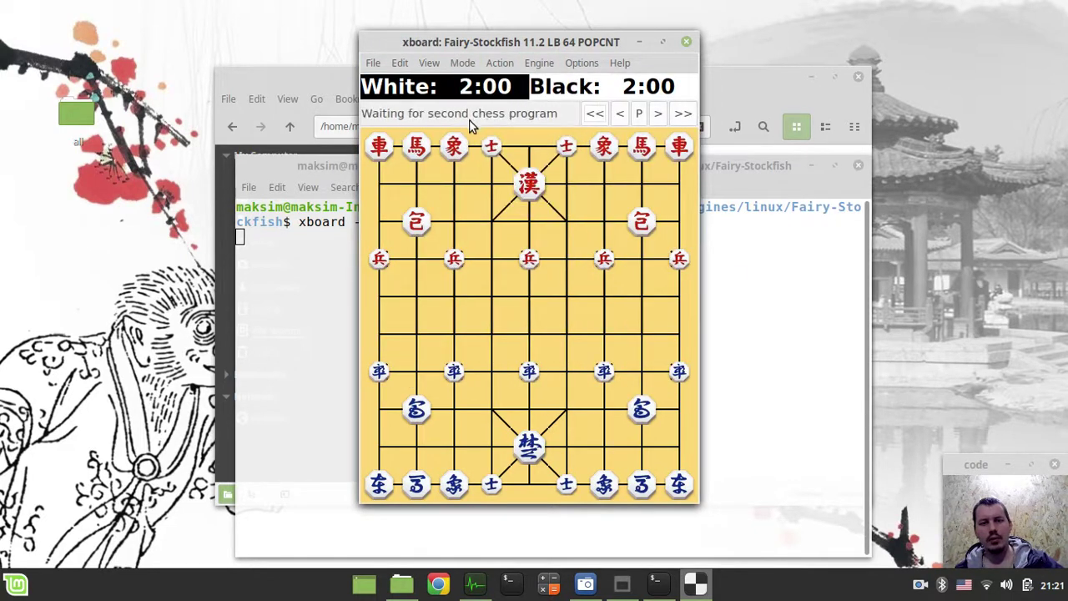
- Show the Engine Output window and move it off the board
{"action": "left_click", "coordinate": [460, 64]}
{"action": "mouse_move", "coordinate": [437, 65]}
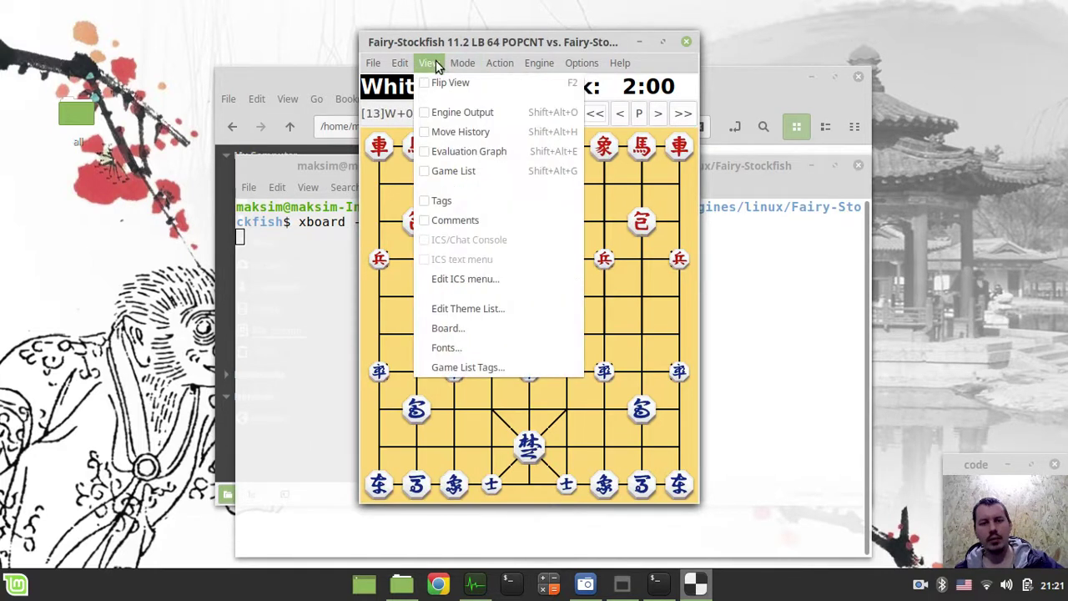
{"action": "left_click", "coordinate": [436, 114]}
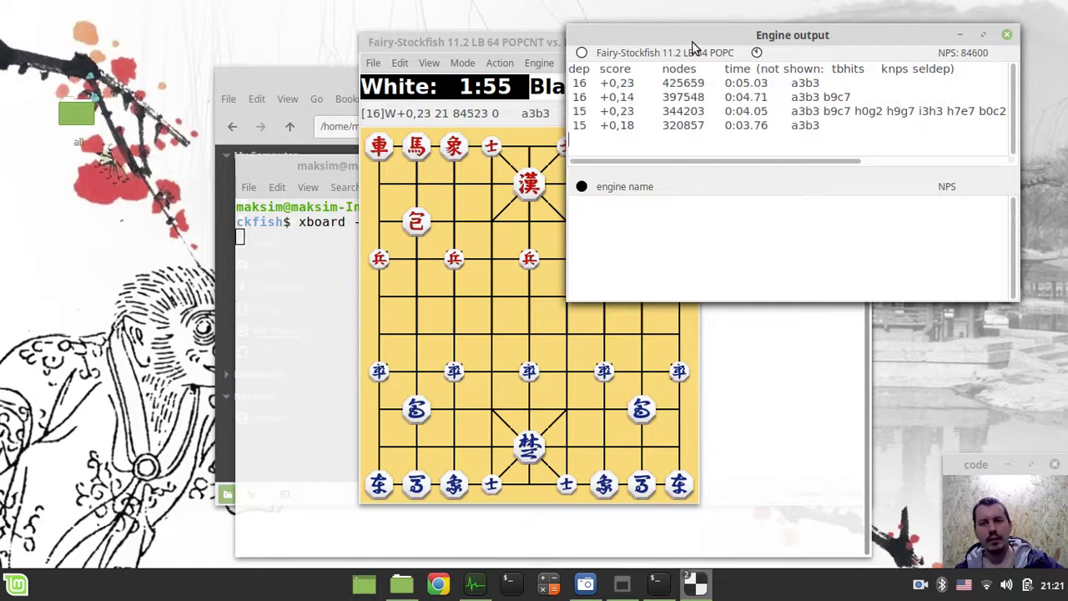
{"action": "left_click_drag", "start_coordinate": [692, 48], "coordinate": [825, 43]}
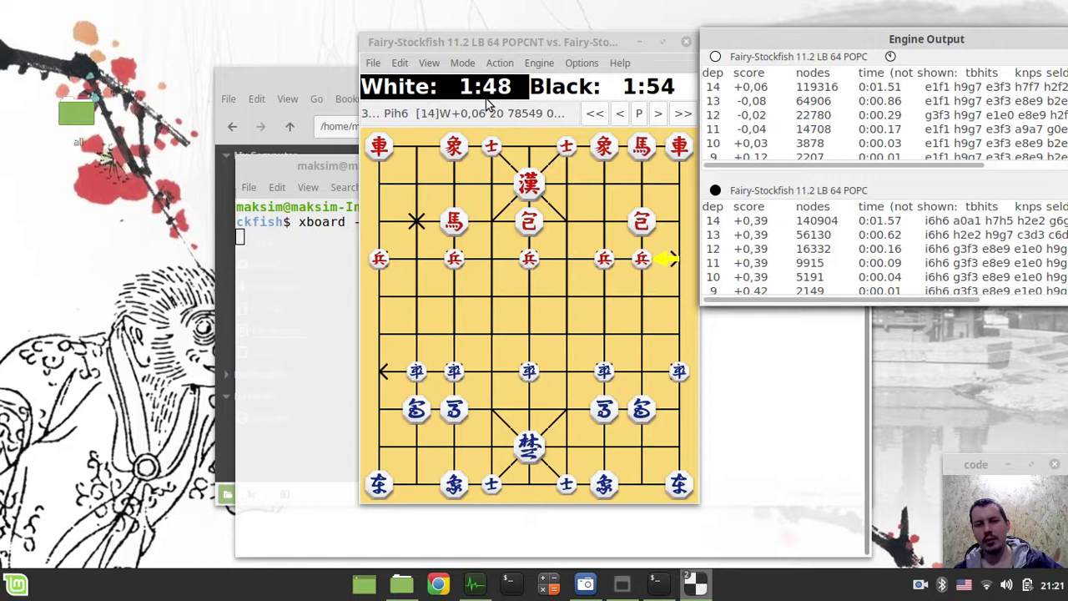
{"action": "left_click_drag", "start_coordinate": [507, 42], "coordinate": [482, 43]}
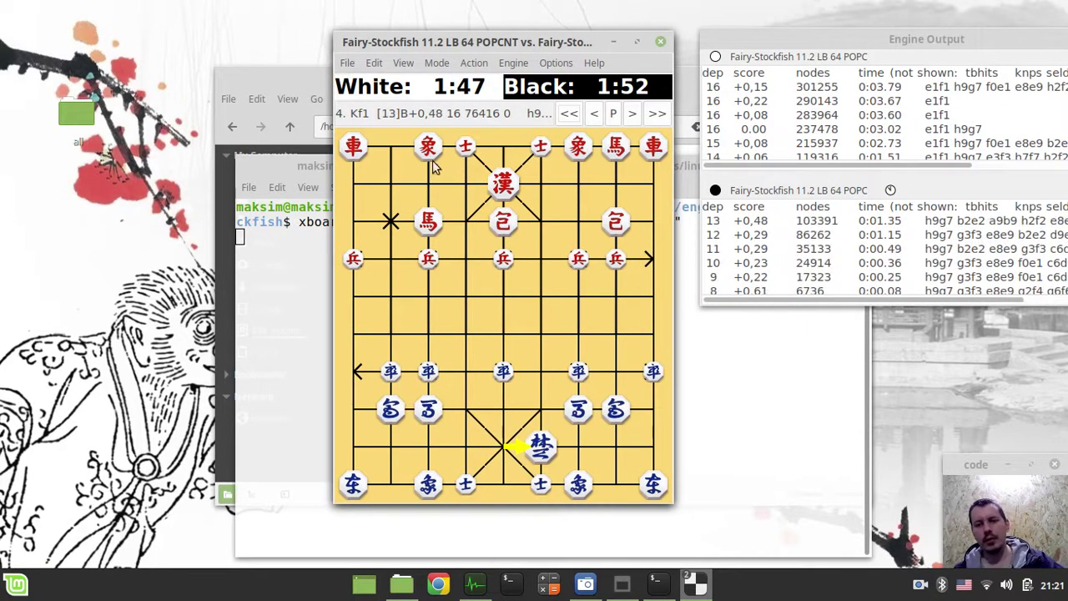
- Start a new game with both clocks at 2:00 and shift the board window left
{"action": "left_click", "coordinate": [349, 65]}
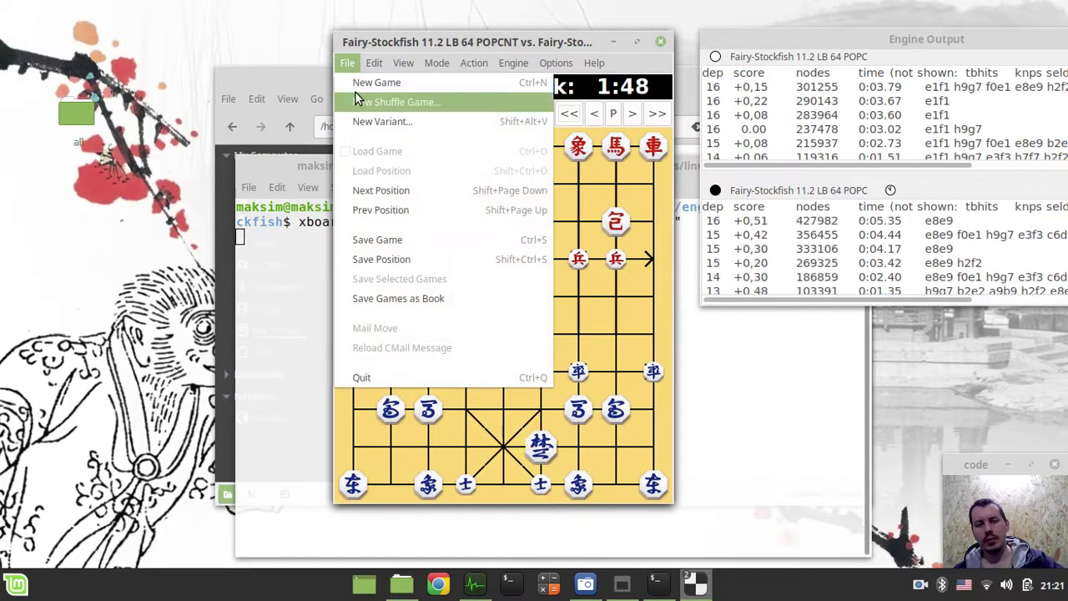
{"action": "left_click", "coordinate": [367, 82]}
{"action": "left_click_drag", "start_coordinate": [561, 50], "coordinate": [520, 50]}
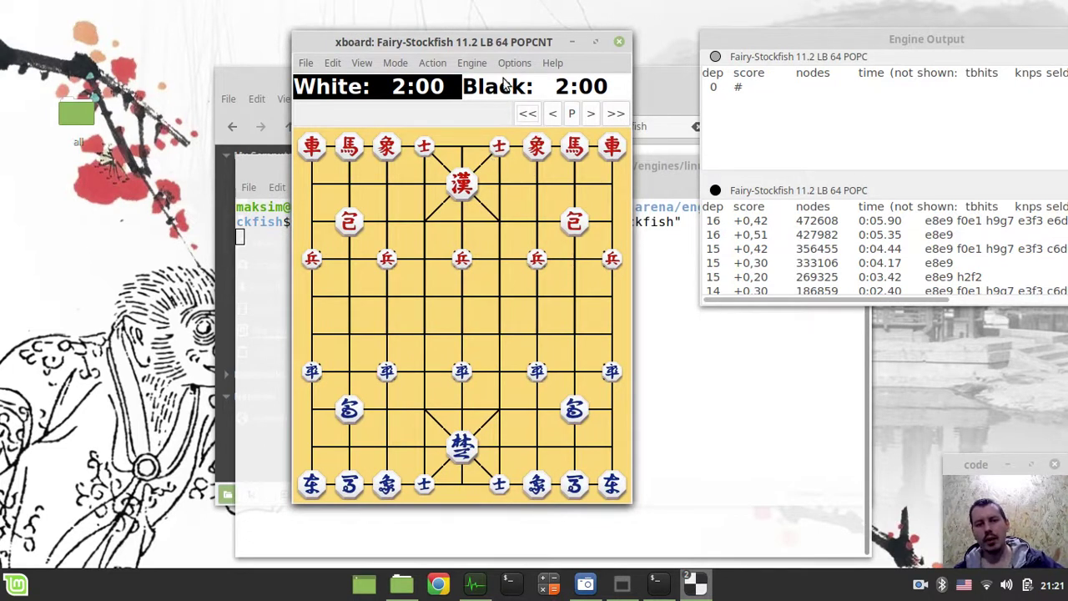
- Open the Board Options dialog from the View menu
{"action": "left_click", "coordinate": [470, 65]}
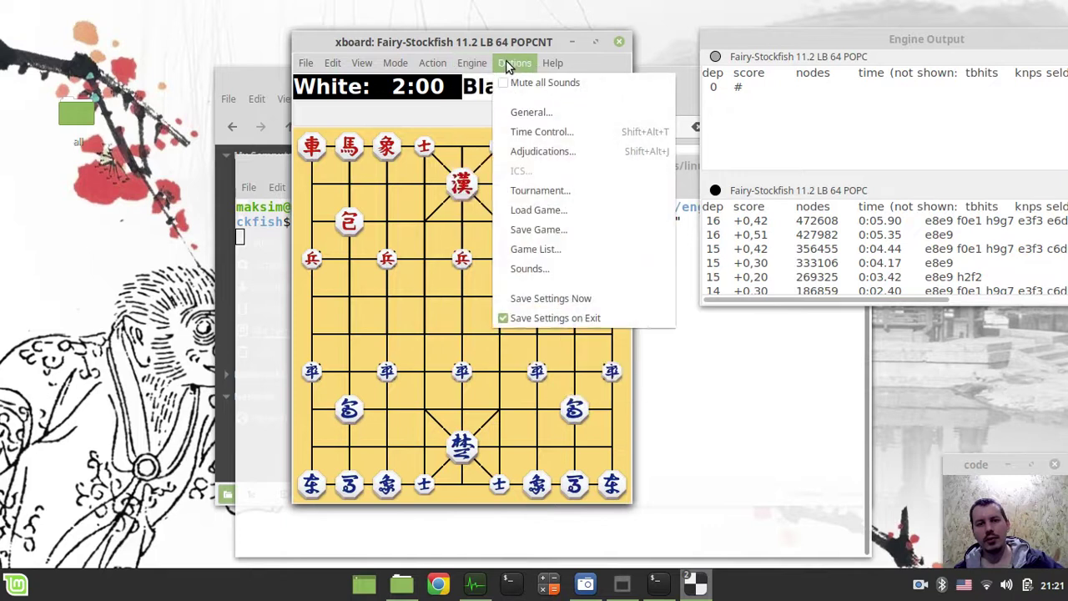
{"action": "mouse_move", "coordinate": [361, 63]}
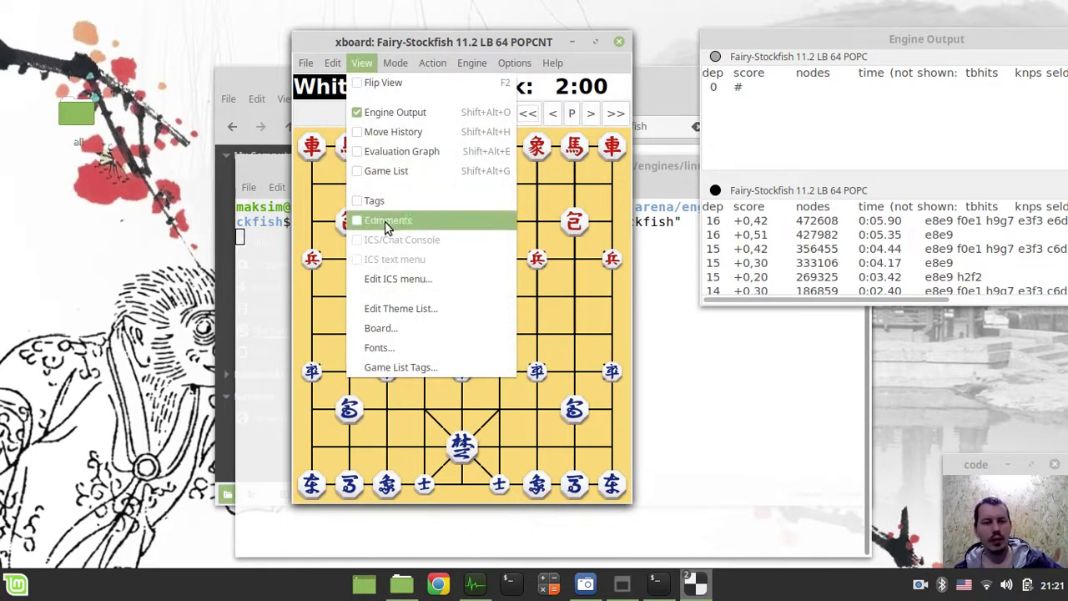
{"action": "left_click", "coordinate": [404, 327]}
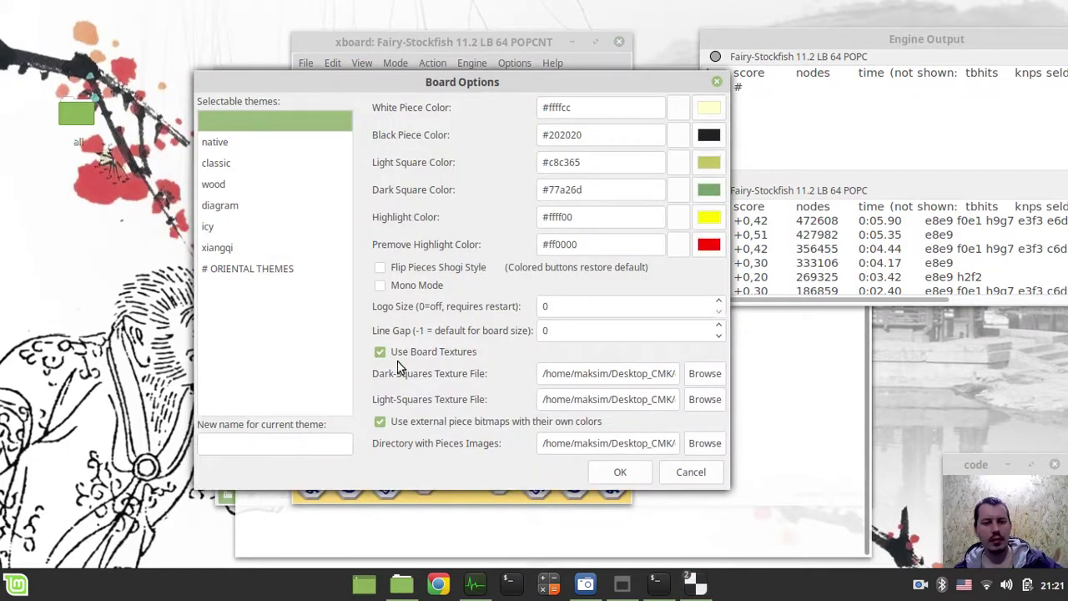
- Apply the 'native' board theme, giving green and yellow squares
{"action": "left_click", "coordinate": [215, 144]}
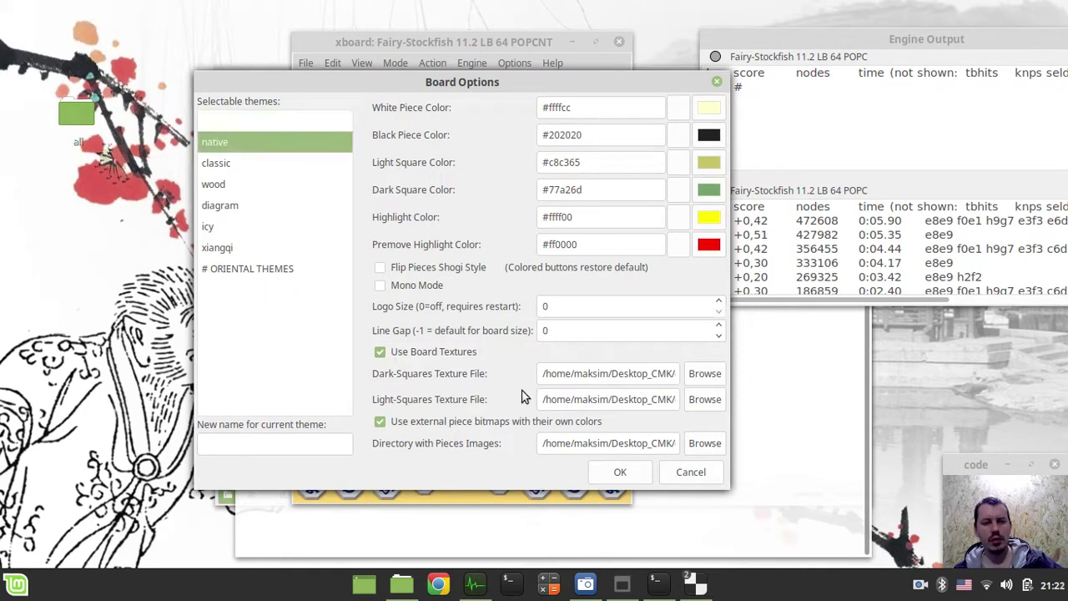
{"action": "left_click", "coordinate": [620, 473]}
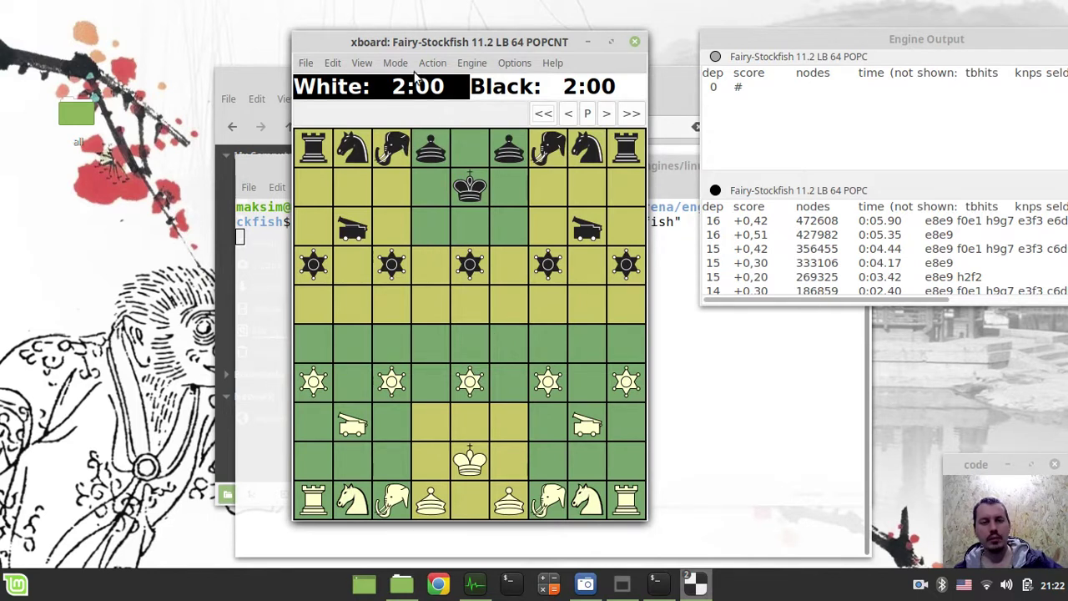
{"action": "left_click_drag", "start_coordinate": [404, 43], "coordinate": [415, 29]}
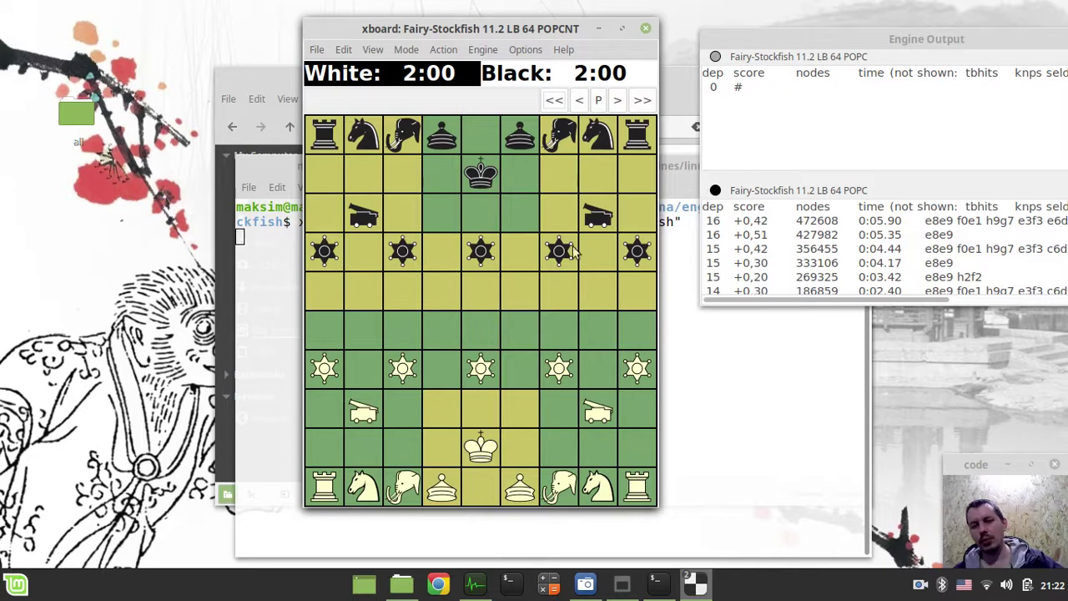
{"action": "mouse_move", "coordinate": [467, 28]}
{"action": "left_mouse_down"}
{"action": "mouse_move", "coordinate": [466, 54]}
{"action": "mouse_move", "coordinate": [465, 32]}
{"action": "left_mouse_up"}
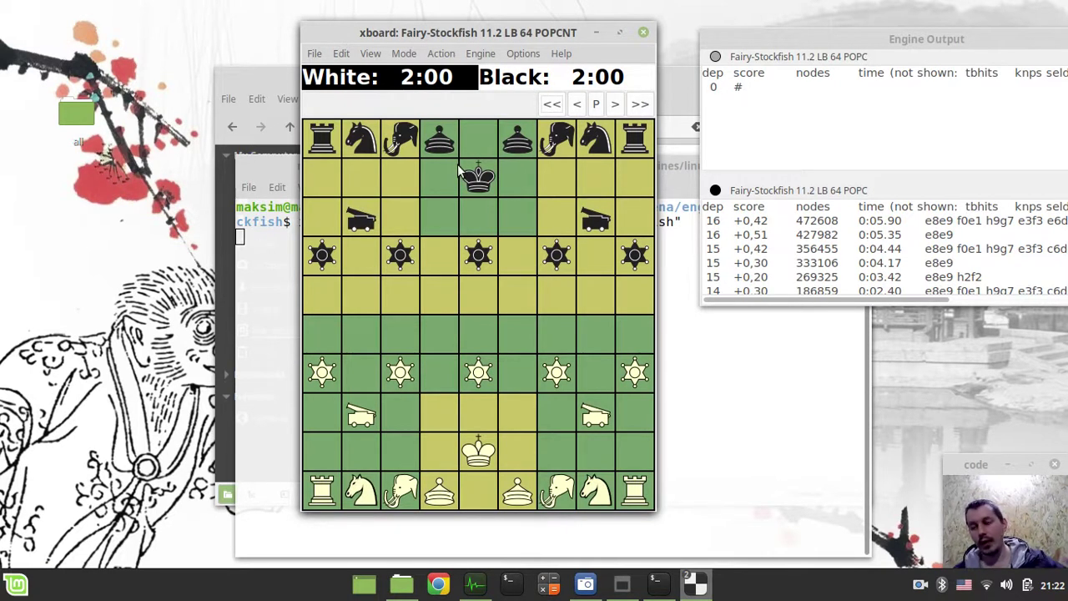
- Restart the Janggi game from the starting position and open the View menu
{"action": "left_click", "coordinate": [315, 53]}
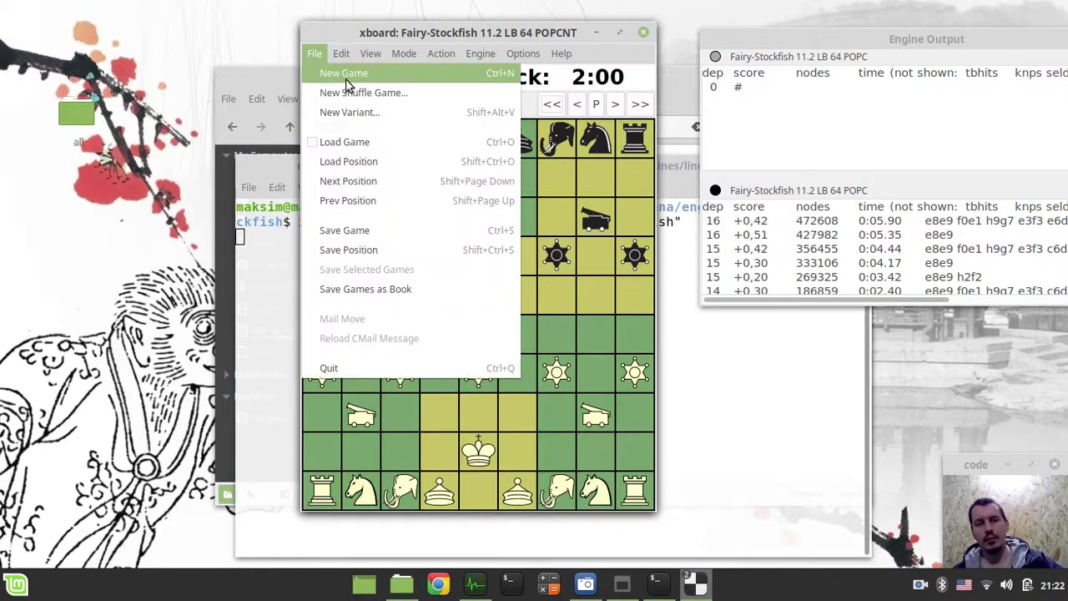
{"action": "left_click", "coordinate": [411, 74]}
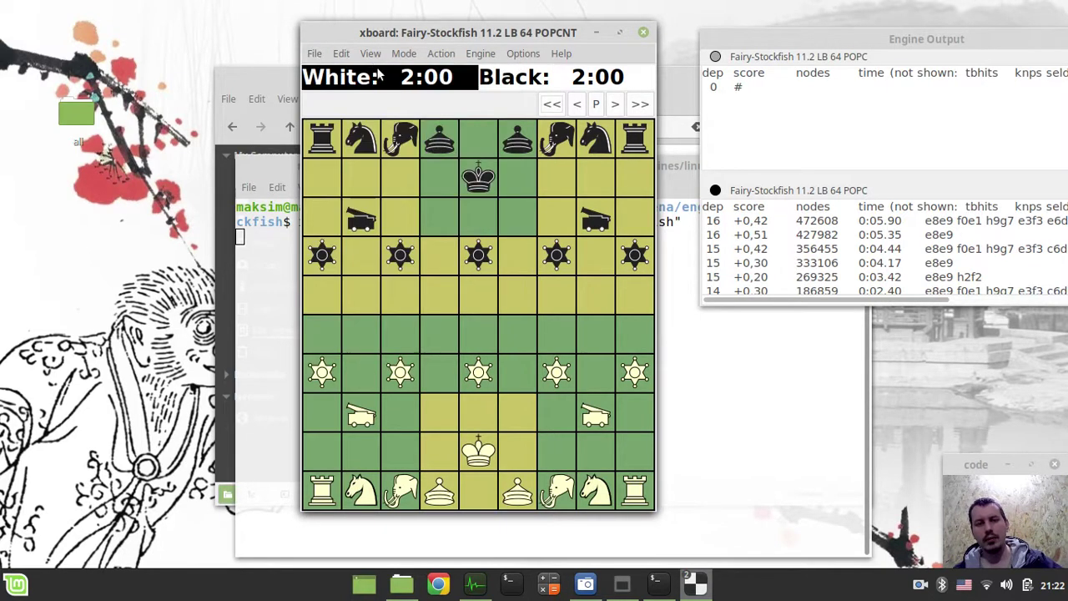
{"action": "left_click", "coordinate": [473, 54]}
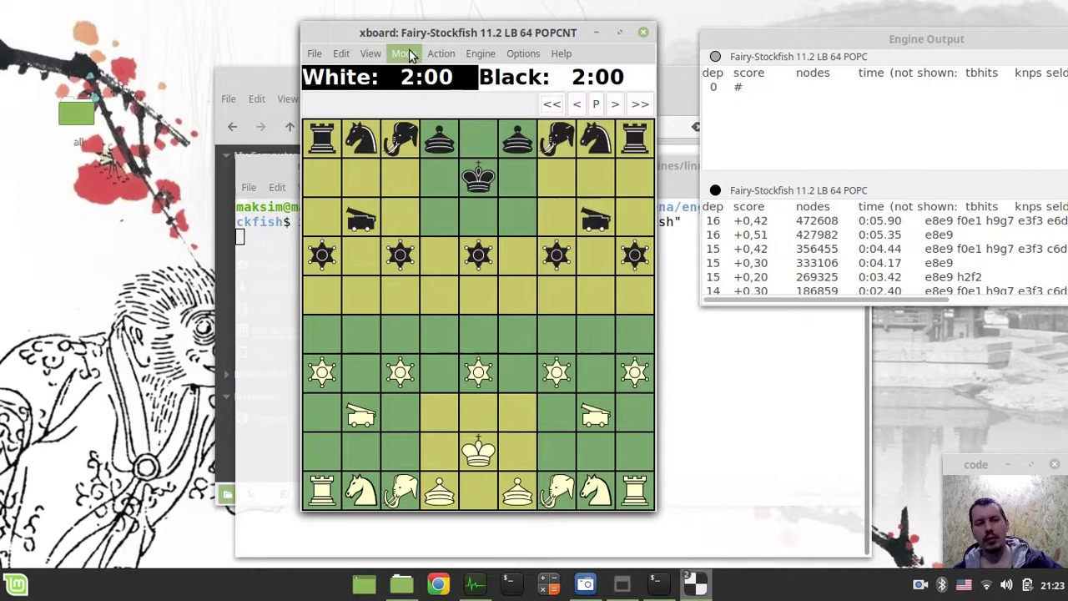
- Reopen Board Options, enable board textures, and browse for a dark-square texture image
{"action": "left_click", "coordinate": [384, 319]}
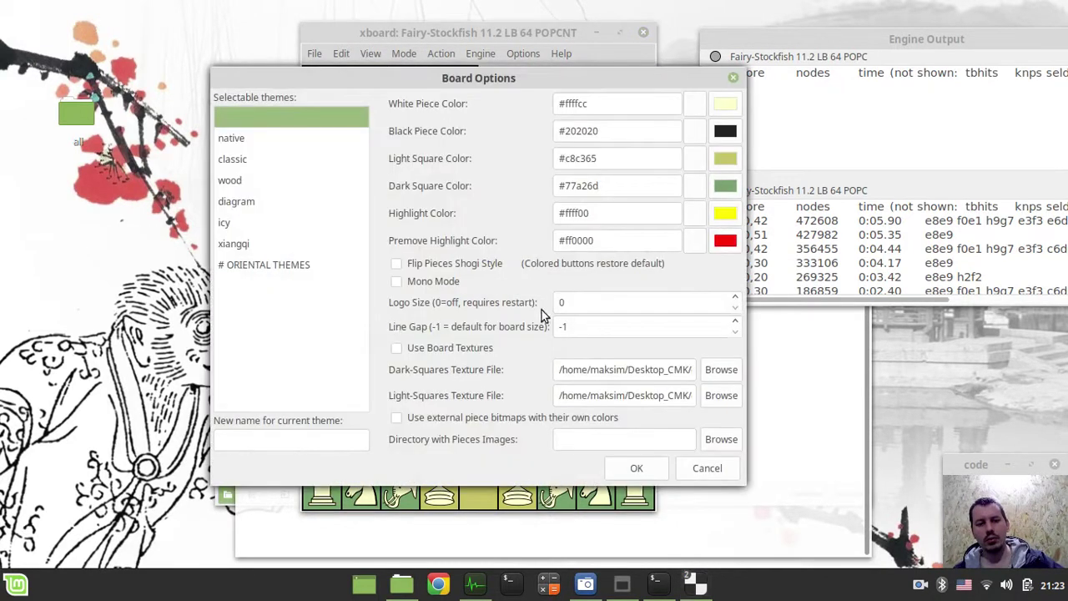
{"action": "left_click", "coordinate": [399, 348]}
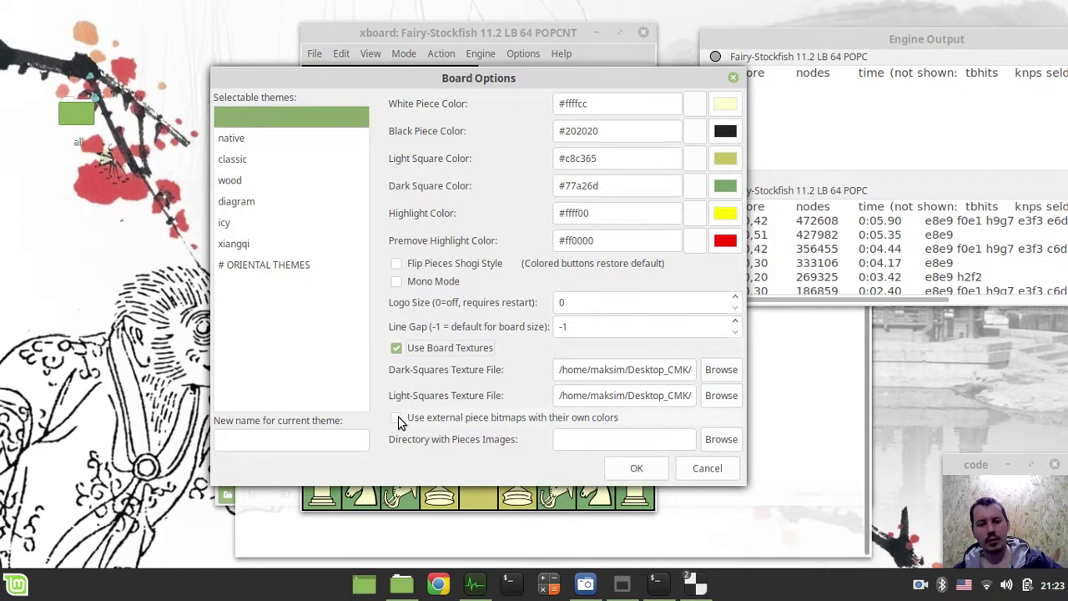
{"action": "left_click", "coordinate": [720, 370]}
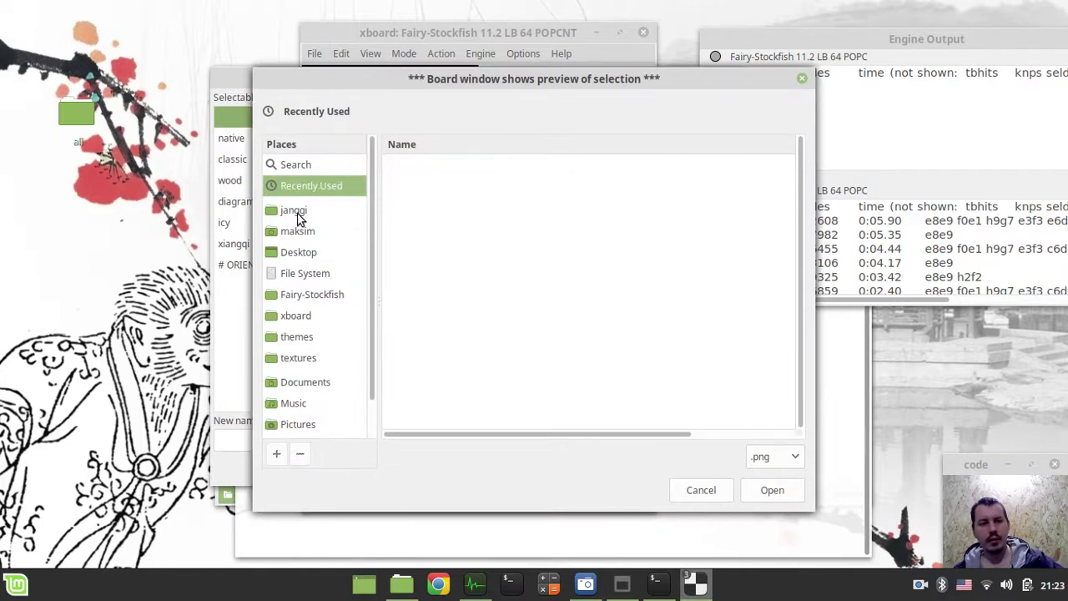
- Look through the home folder listing in the file chooser
{"action": "left_click", "coordinate": [297, 215]}
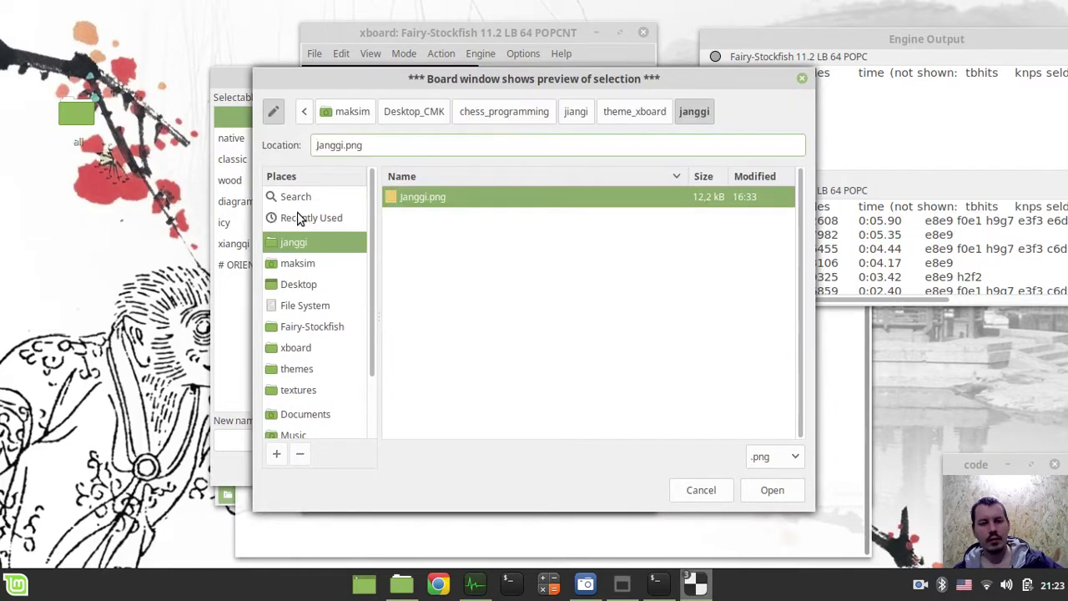
{"action": "left_click", "coordinate": [310, 261]}
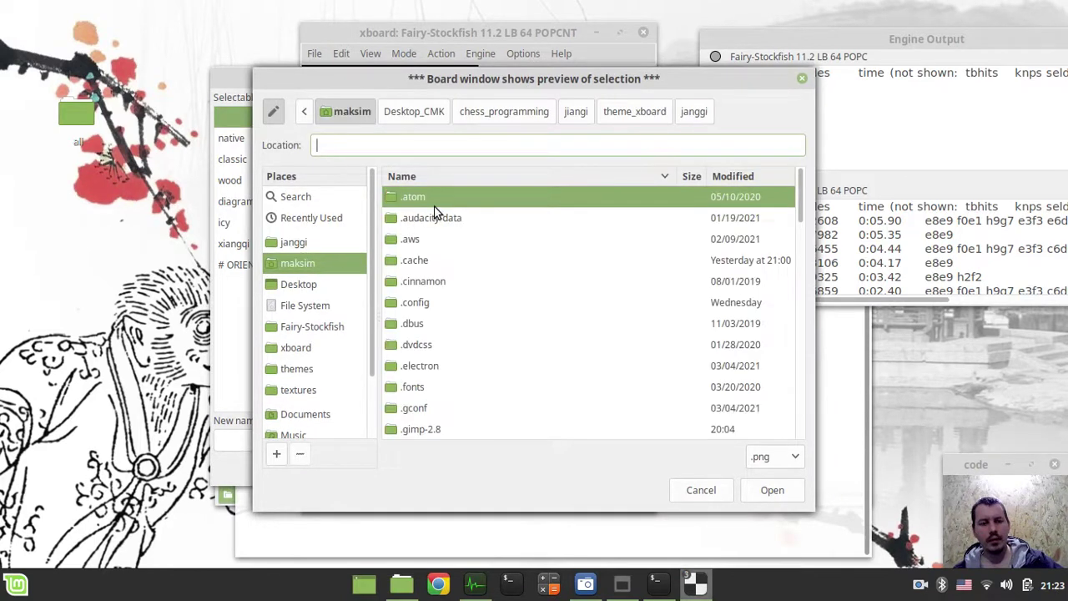
{"action": "scroll", "coordinate": [431, 247], "scroll_direction": "down", "scroll_amount": 3}
{"action": "scroll", "coordinate": [430, 249], "scroll_direction": "up", "scroll_amount": 3}
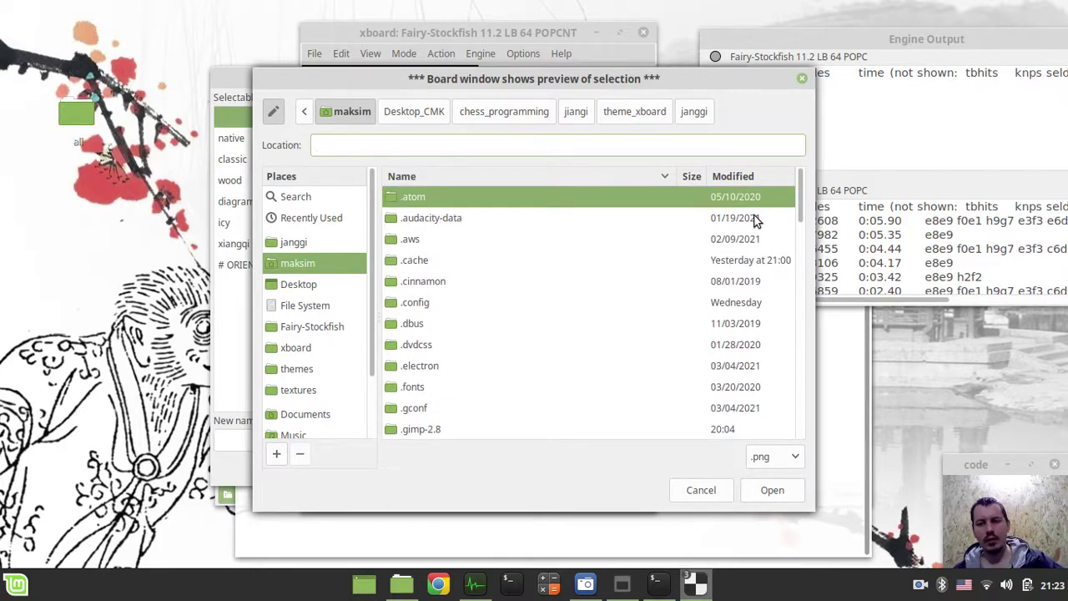
{"action": "left_click_drag", "start_coordinate": [799, 203], "coordinate": [799, 168]}
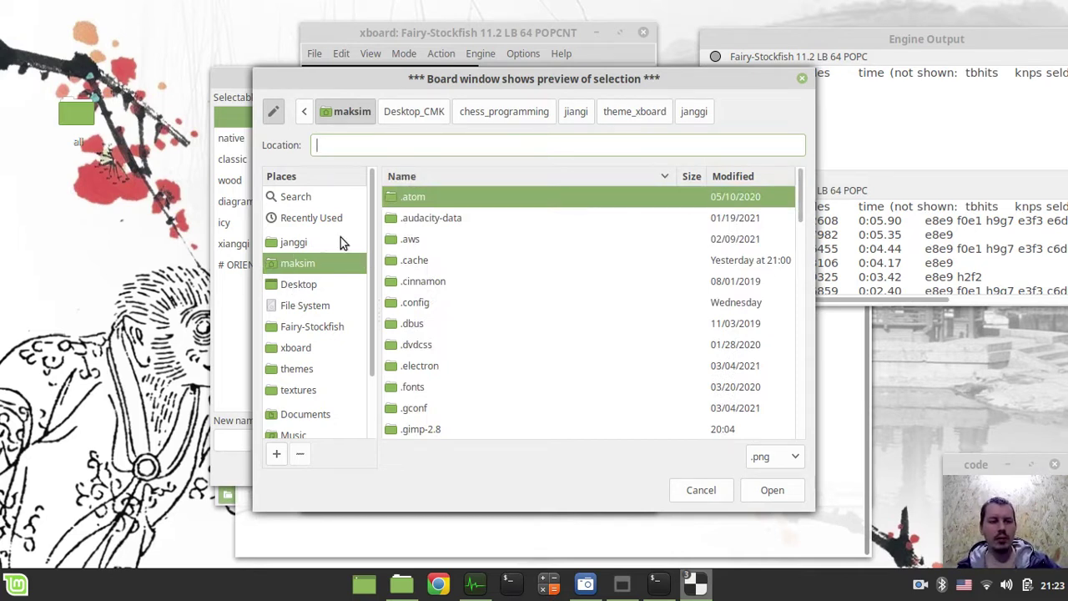
{"action": "scroll", "coordinate": [375, 254], "scroll_direction": "down", "scroll_amount": 2}
{"action": "scroll", "coordinate": [373, 271], "scroll_direction": "up", "scroll_amount": 2}
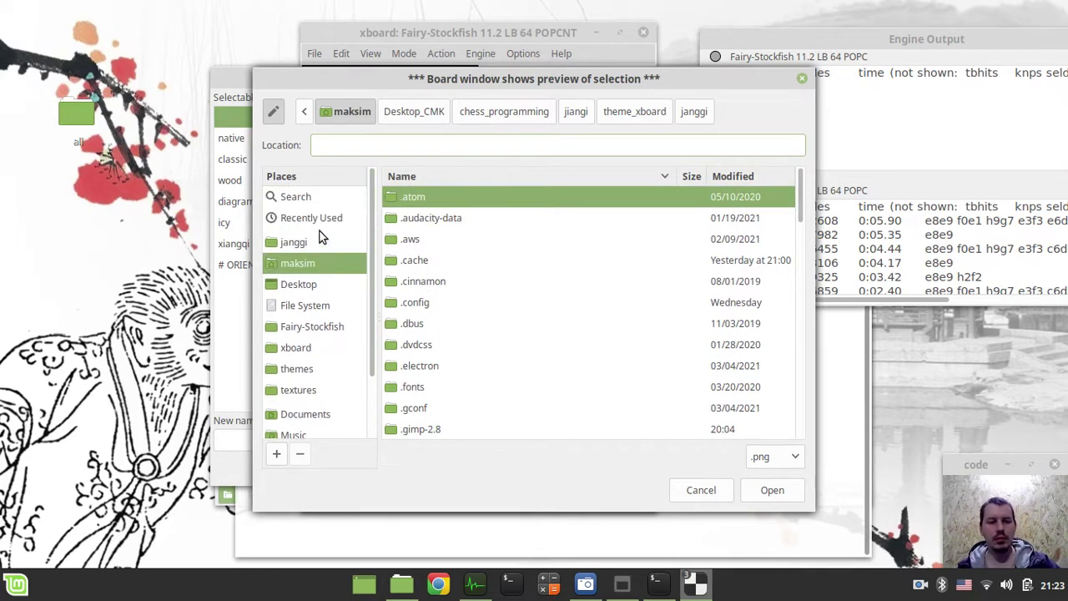
{"action": "left_click", "coordinate": [303, 270]}
{"action": "scroll", "coordinate": [480, 326], "scroll_direction": "down", "scroll_amount": 10}
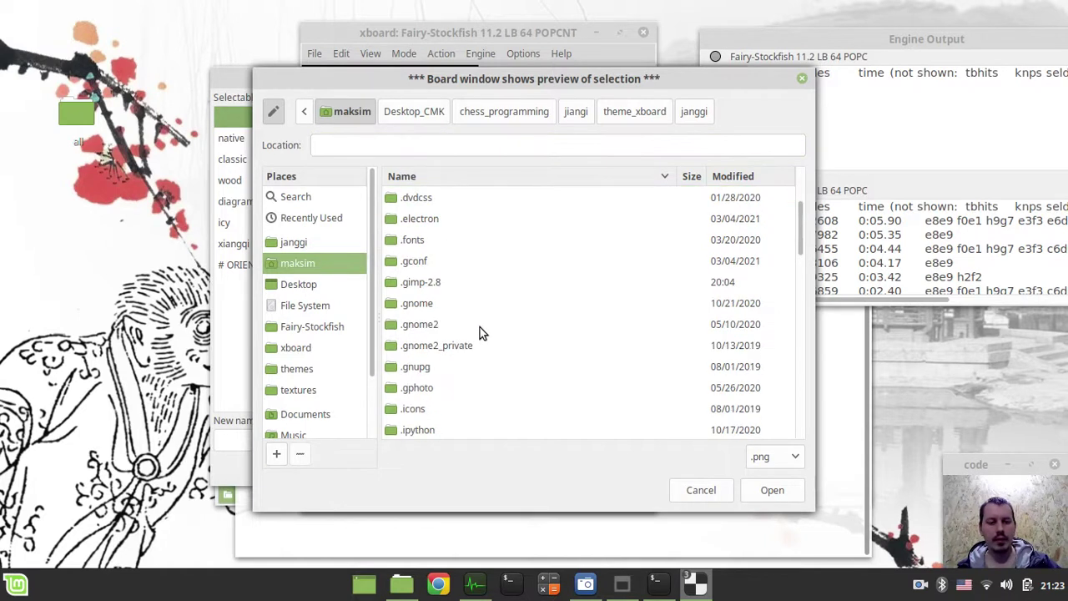
{"action": "scroll", "coordinate": [476, 324], "scroll_direction": "down", "scroll_amount": 5}
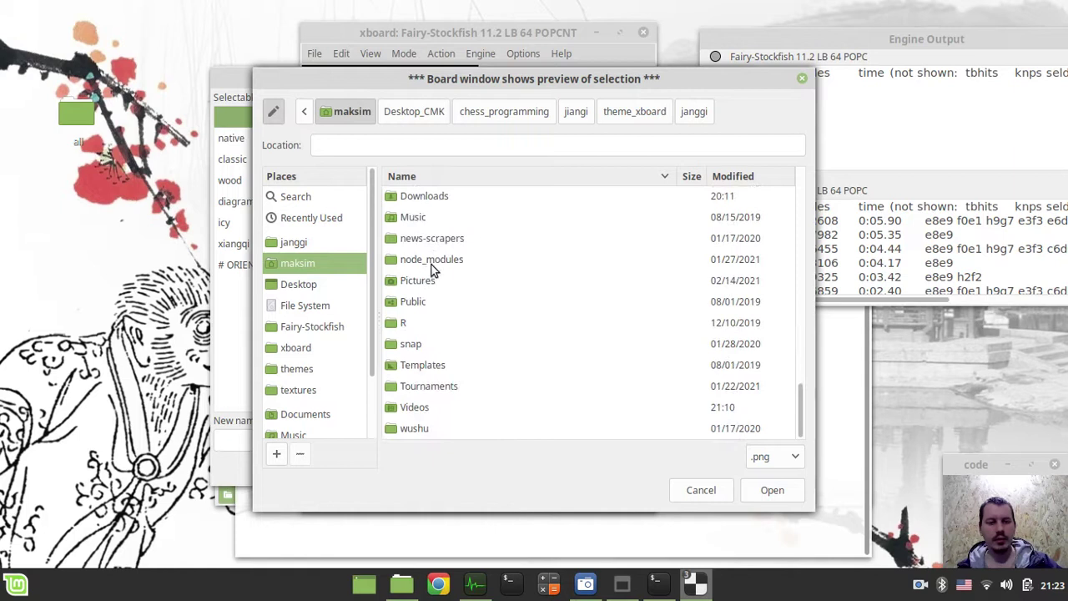
{"action": "scroll", "coordinate": [426, 315], "scroll_direction": "up", "scroll_amount": 3}
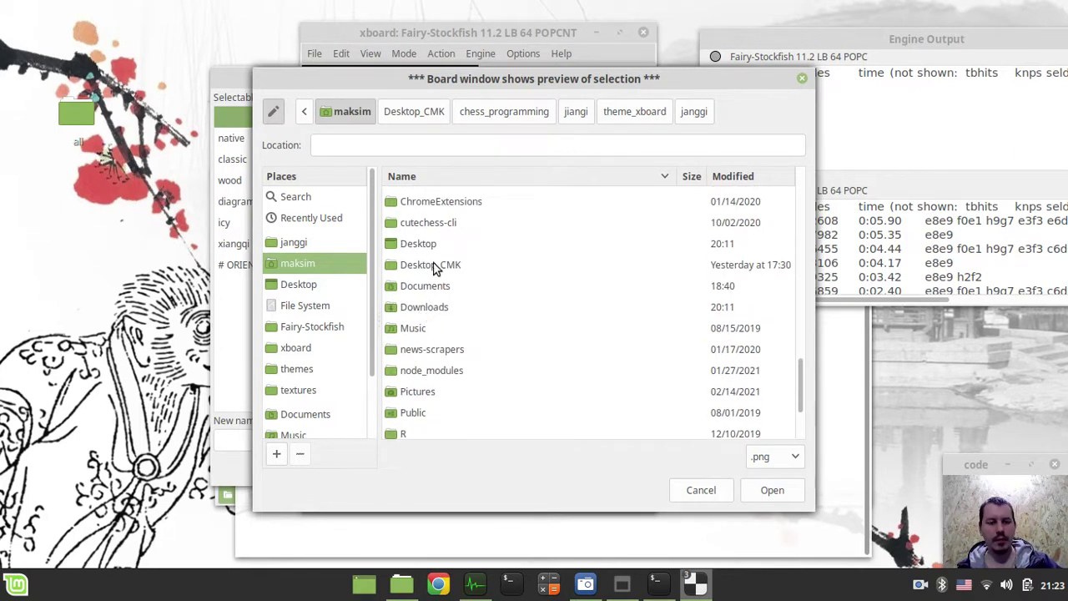
- Navigate to Desktop_CMK/chess_programming/jiangi/theme_xboard/janggi, then cancel the file chooser
{"action": "double_click", "coordinate": [416, 267]}
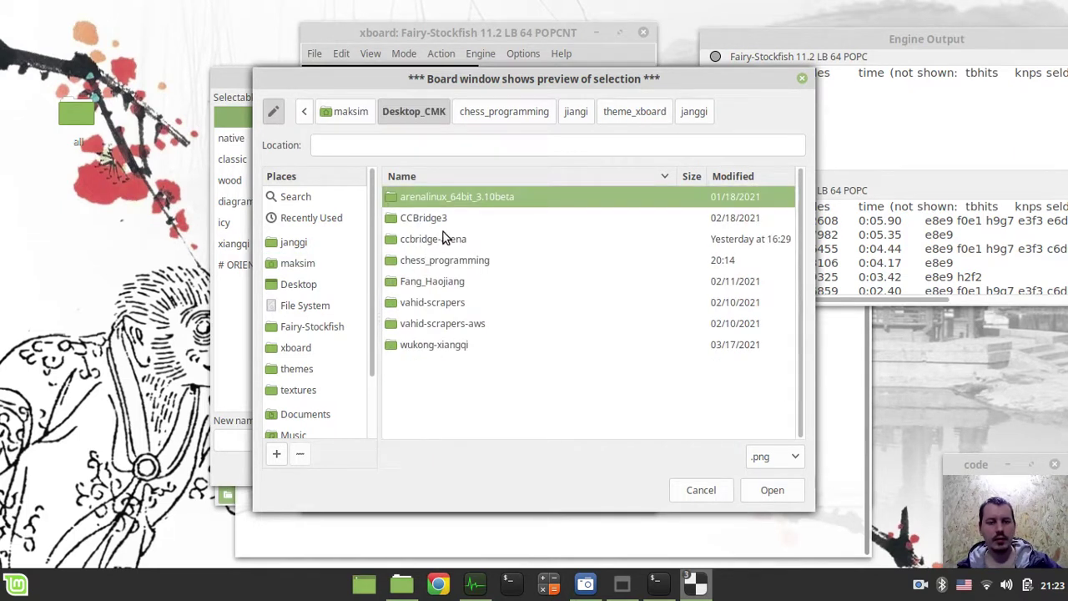
{"action": "left_click", "coordinate": [442, 260]}
{"action": "double_click", "coordinate": [442, 260]}
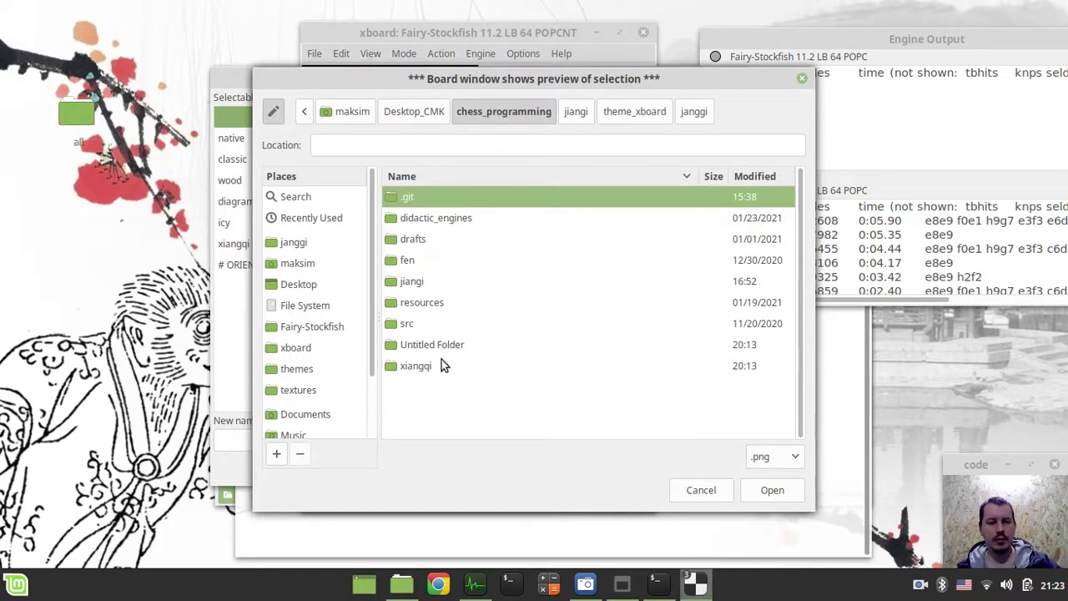
{"action": "double_click", "coordinate": [420, 284]}
{"action": "double_click", "coordinate": [441, 218]}
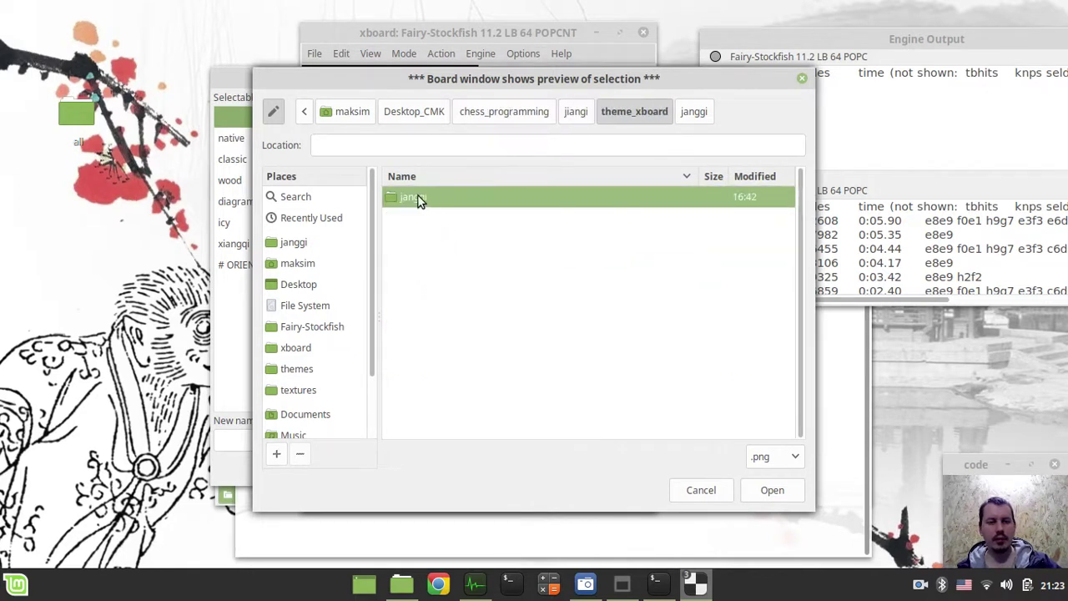
{"action": "double_click", "coordinate": [420, 200]}
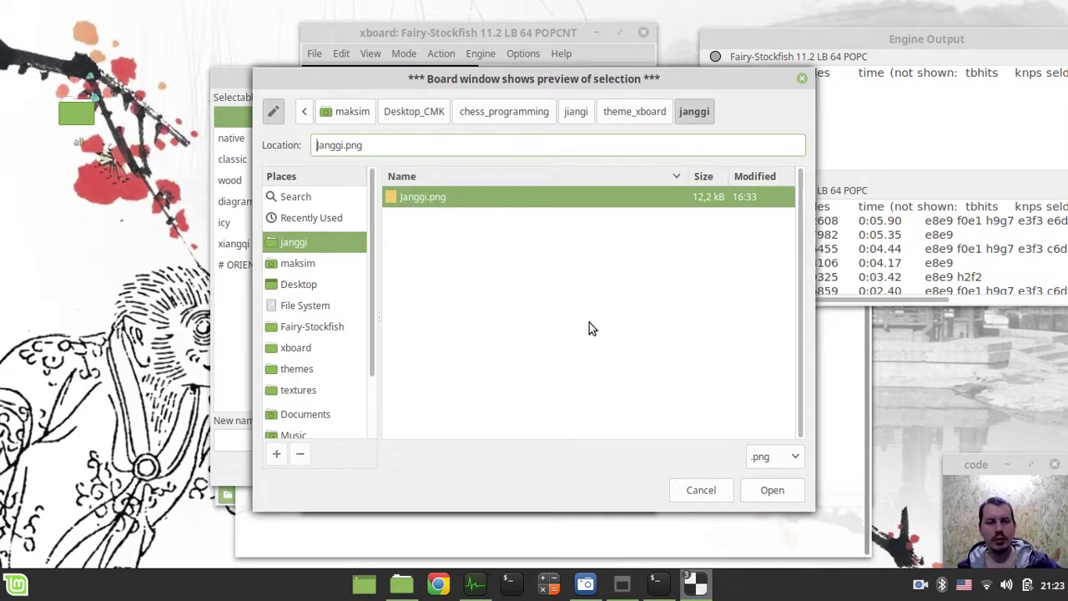
{"action": "left_click", "coordinate": [701, 492]}
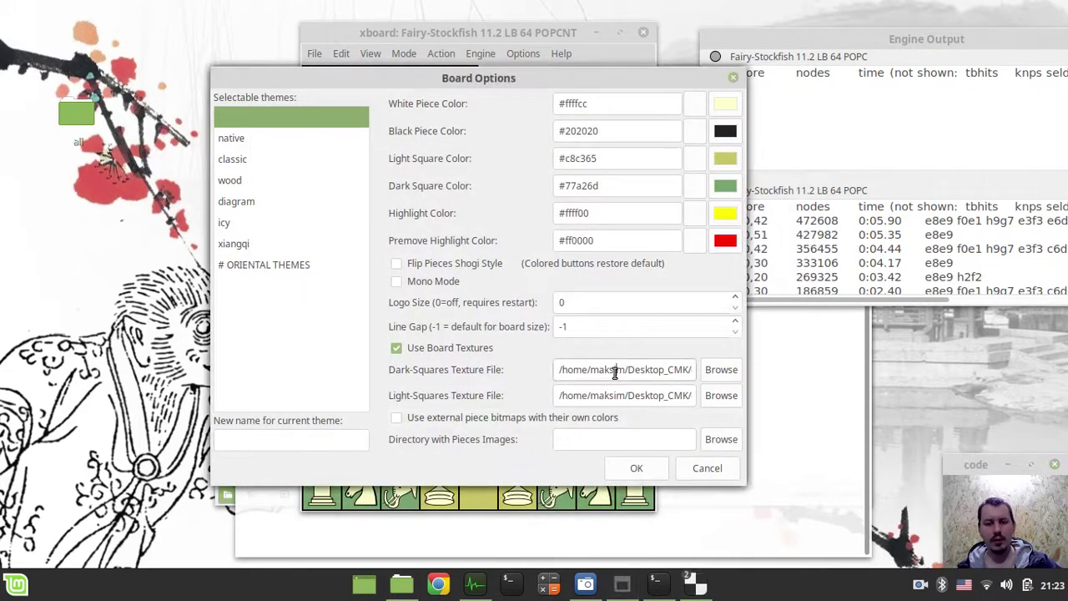
- Paste the Janggi.png path into both the dark- and light-square texture fields
{"action": "triple_click", "coordinate": [615, 373]}
{"action": "key", "text": "ctrl+v"}
{"action": "triple_click", "coordinate": [621, 394]}
{"action": "key", "text": "ctrl+v"}
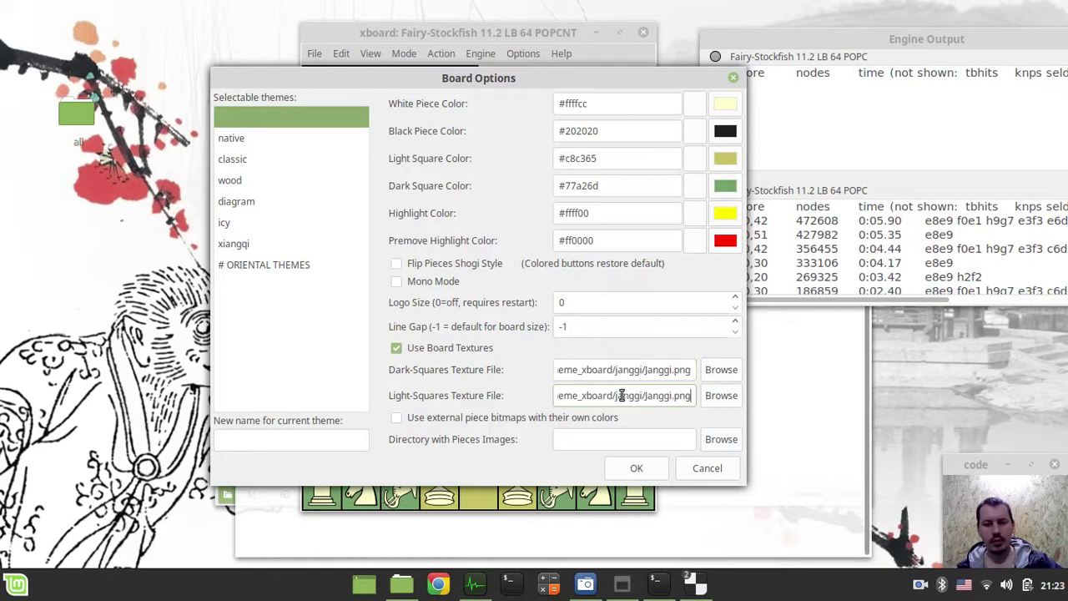
- Set the piece images directory to the jiangi/theme_xboard/janggi folder and enable external piece bitmaps
{"action": "left_click", "coordinate": [659, 444]}
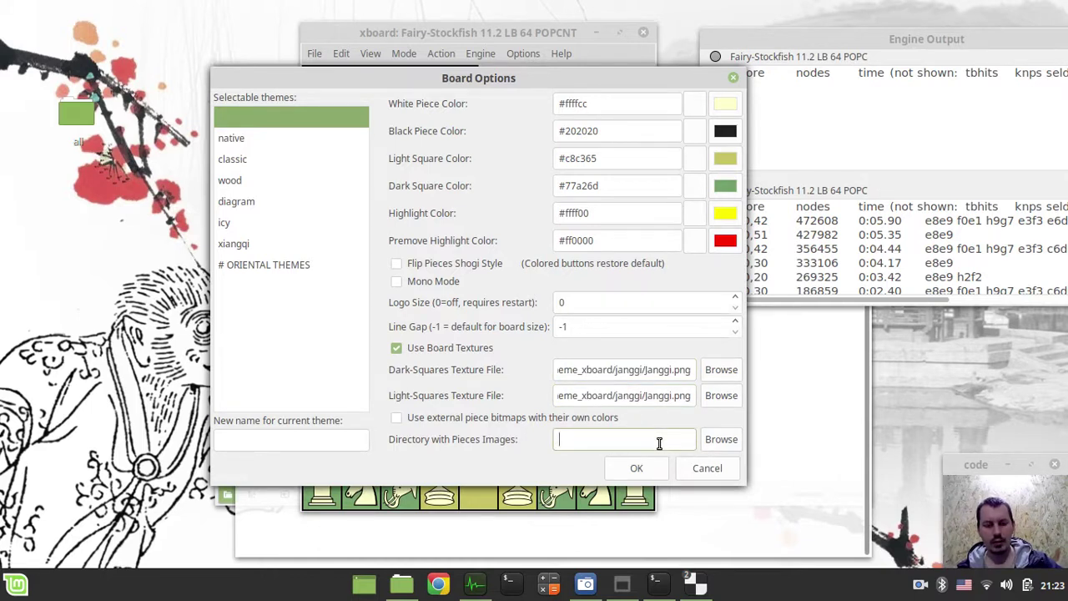
{"action": "key", "text": "ctrl+v"}
{"action": "key", "text": "BackSpace"}
{"action": "key", "text": "BackSpace"}
{"action": "key", "text": "BackSpace"}
{"action": "key", "text": "BackSpace"}
{"action": "key", "text": "BackSpace"}
{"action": "key", "text": "BackSpace"}
{"action": "key", "text": "BackSpace"}
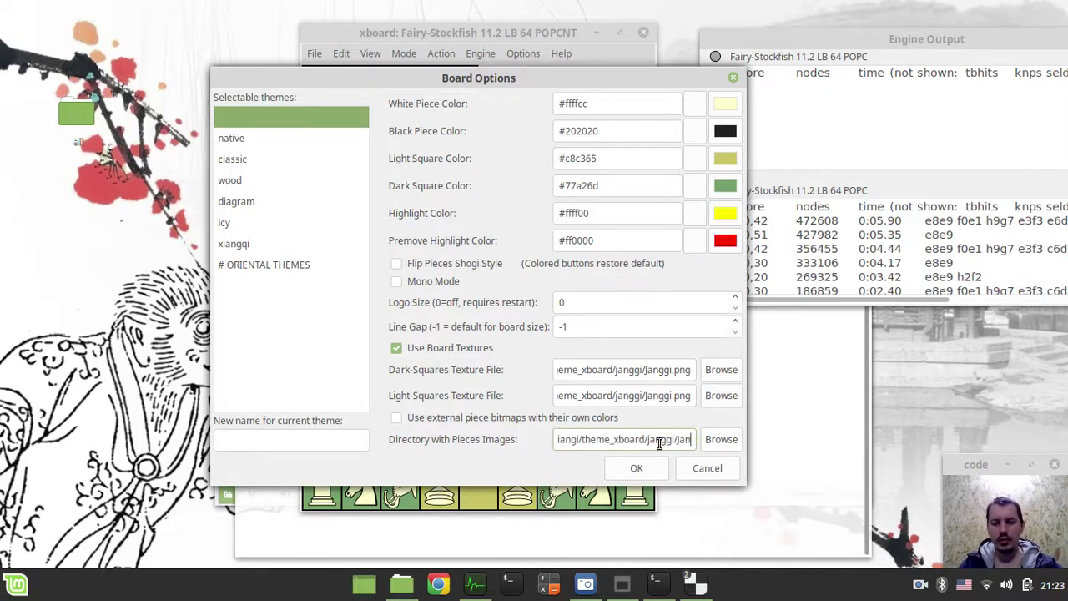
{"action": "key", "text": "BackSpace"}
{"action": "key", "text": "BackSpace"}
{"action": "key", "text": "BackSpace"}
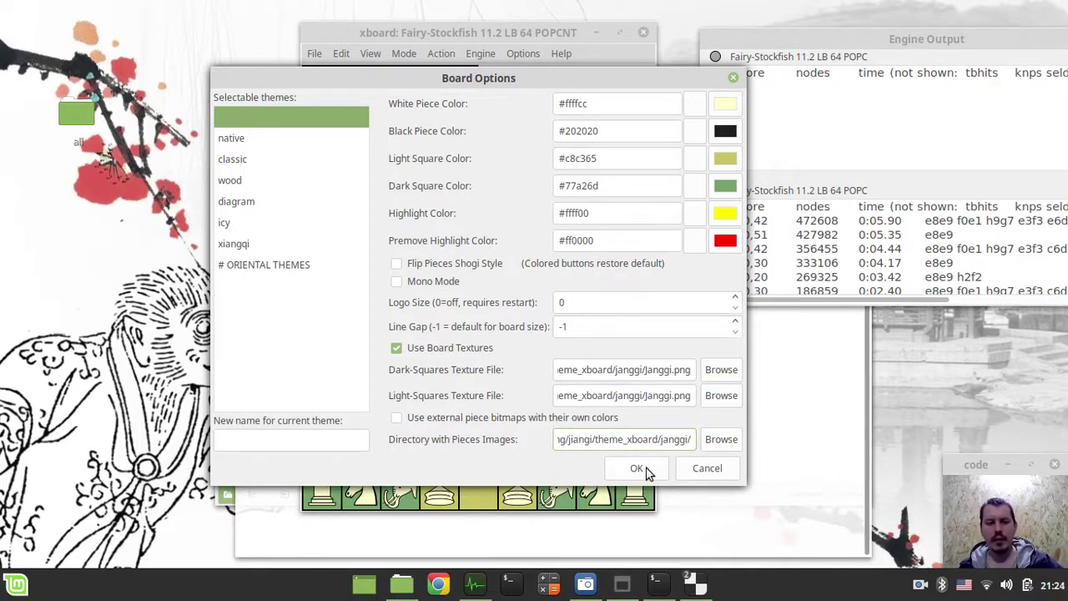
{"action": "left_click", "coordinate": [639, 469]}
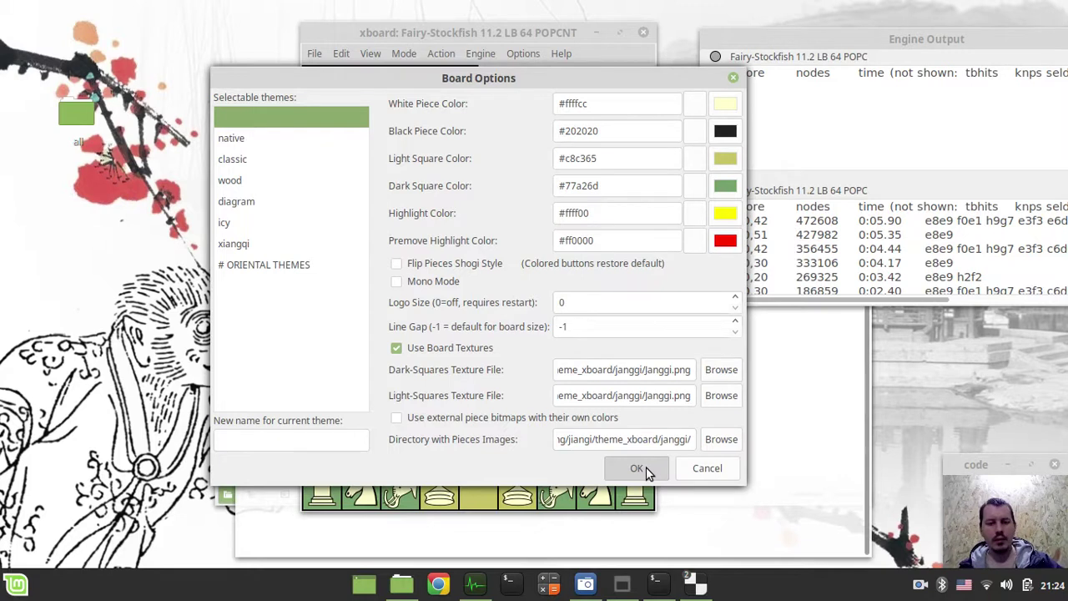
{"action": "left_click", "coordinate": [397, 419]}
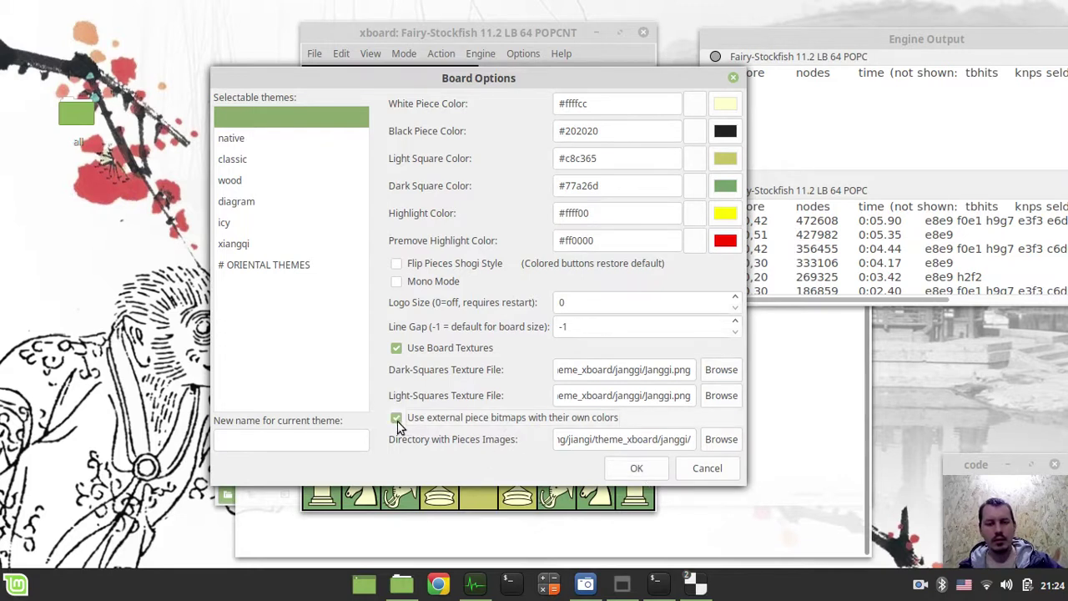
- Apply the Janggi textures and Korean piece images, then reopen View > Board
{"action": "left_click", "coordinate": [643, 470]}
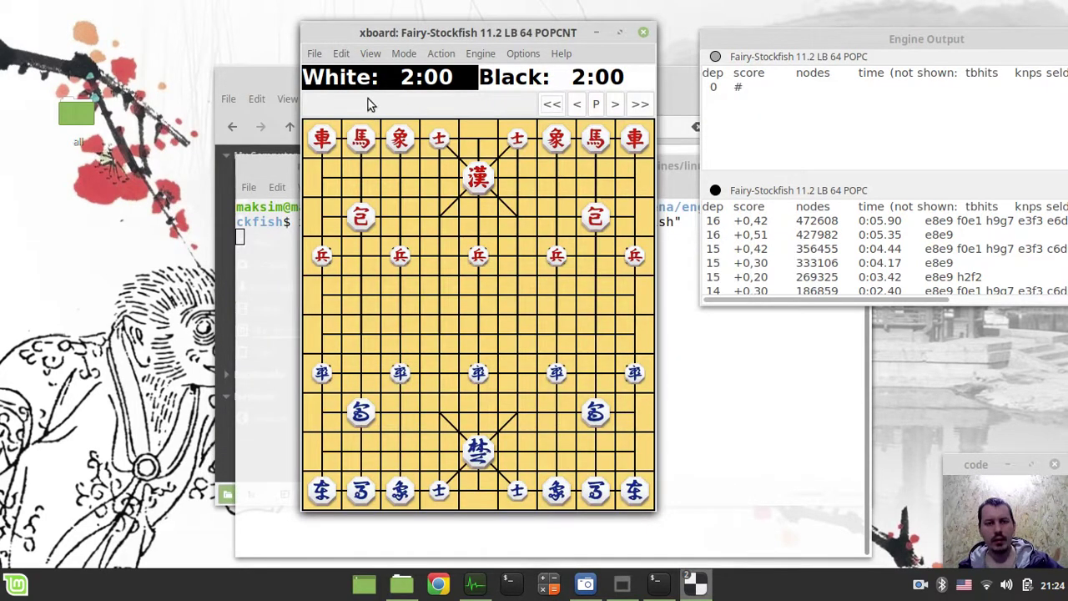
{"action": "left_click", "coordinate": [373, 55]}
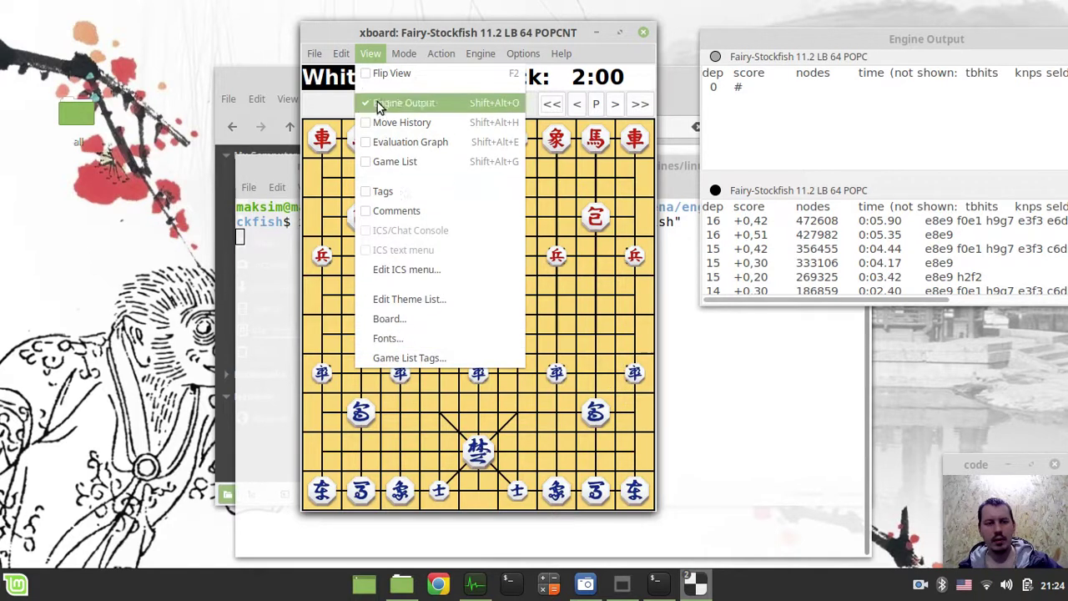
{"action": "mouse_move", "coordinate": [342, 52]}
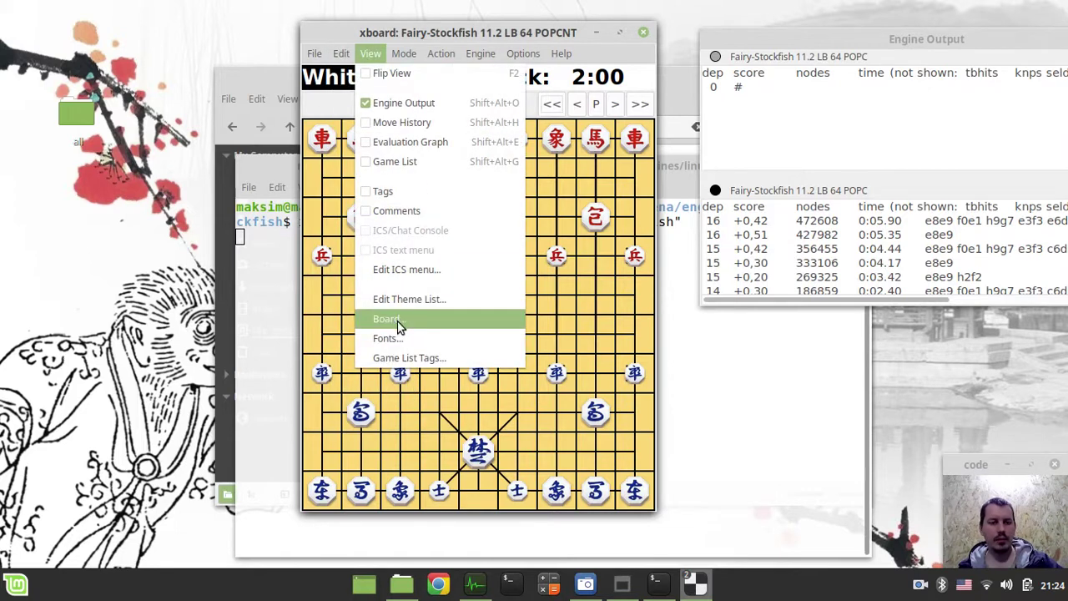
{"action": "left_click", "coordinate": [401, 320]}
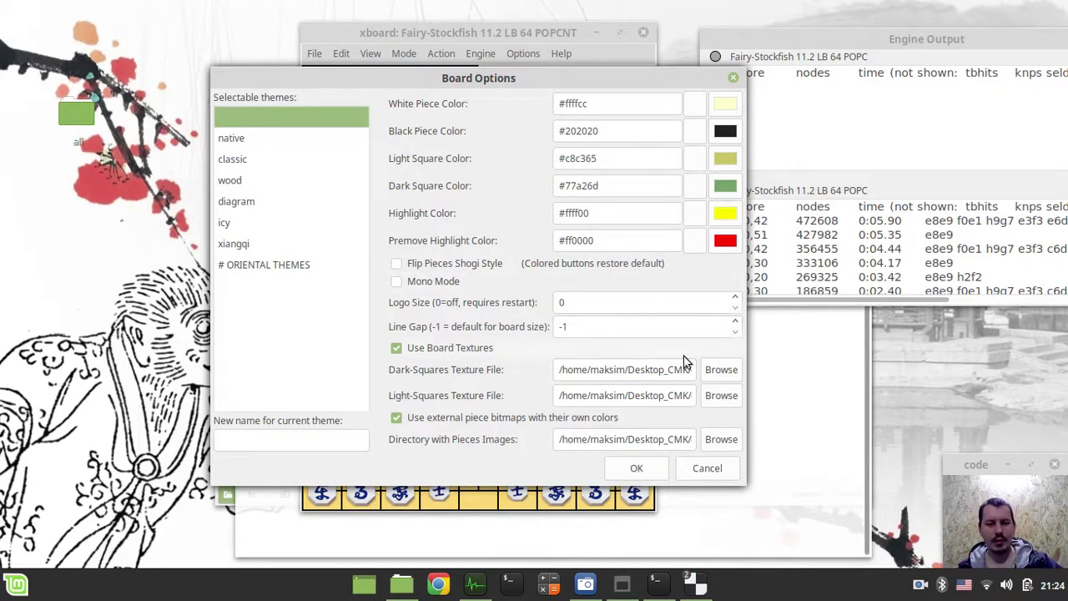
{"action": "left_click", "coordinate": [735, 75]}
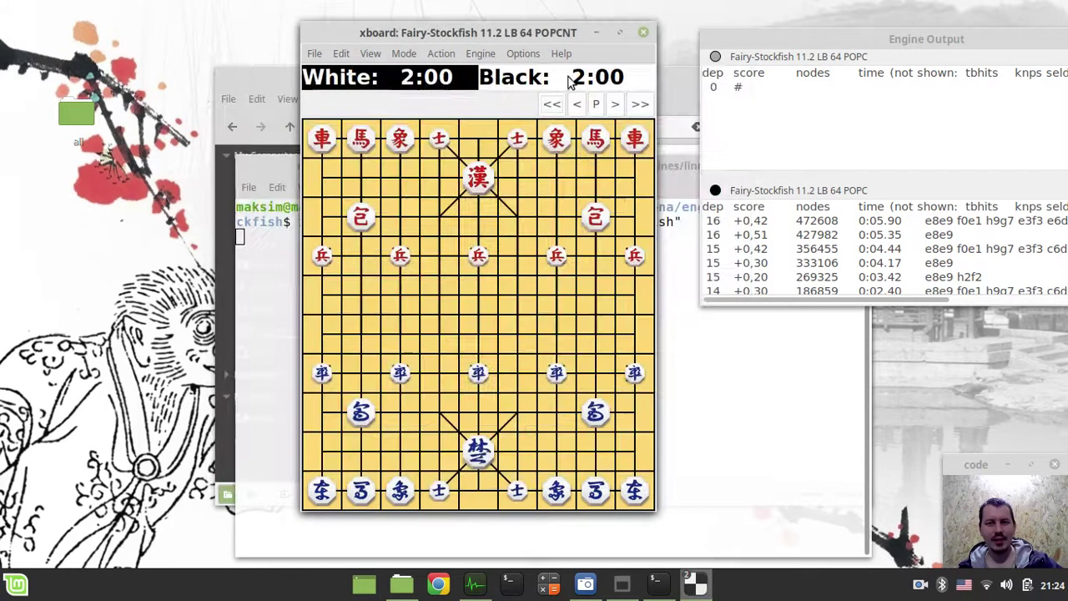
{"action": "left_click", "coordinate": [370, 54]}
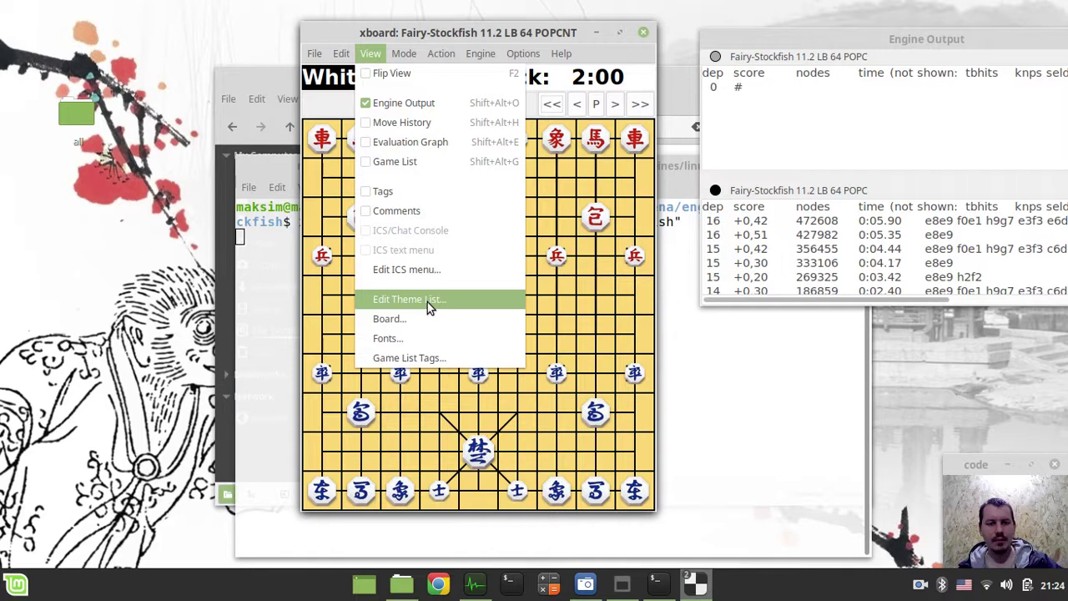
- Preview the xiangqi theme, keep the current one, and raise Line Gap from -1 to 0
{"action": "left_click", "coordinate": [409, 317]}
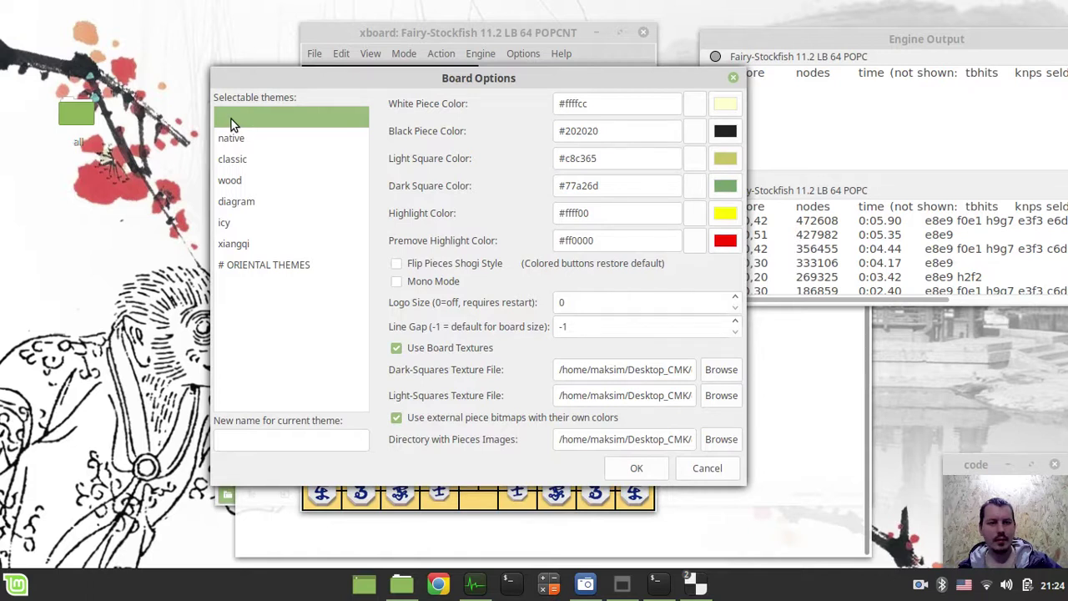
{"action": "left_click", "coordinate": [239, 226]}
{"action": "left_click", "coordinate": [238, 246]}
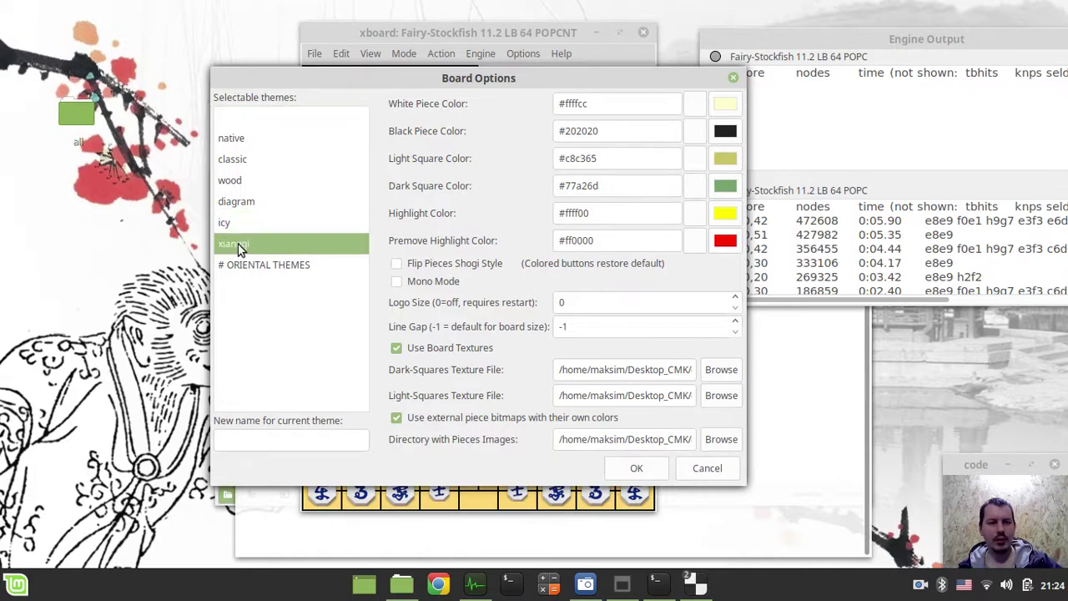
{"action": "left_click", "coordinate": [233, 116]}
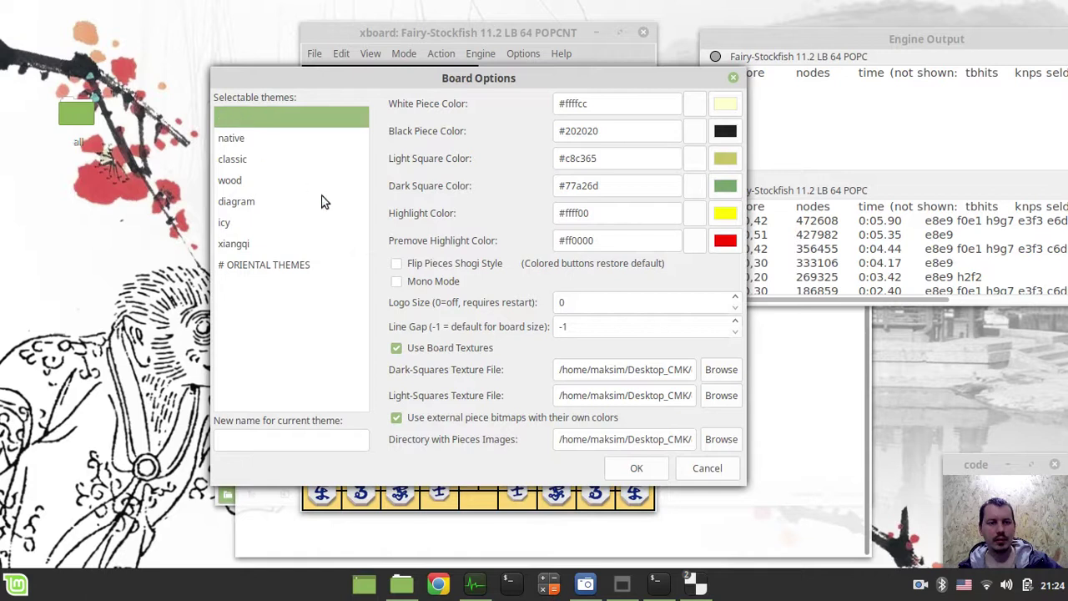
{"action": "left_click", "coordinate": [237, 246]}
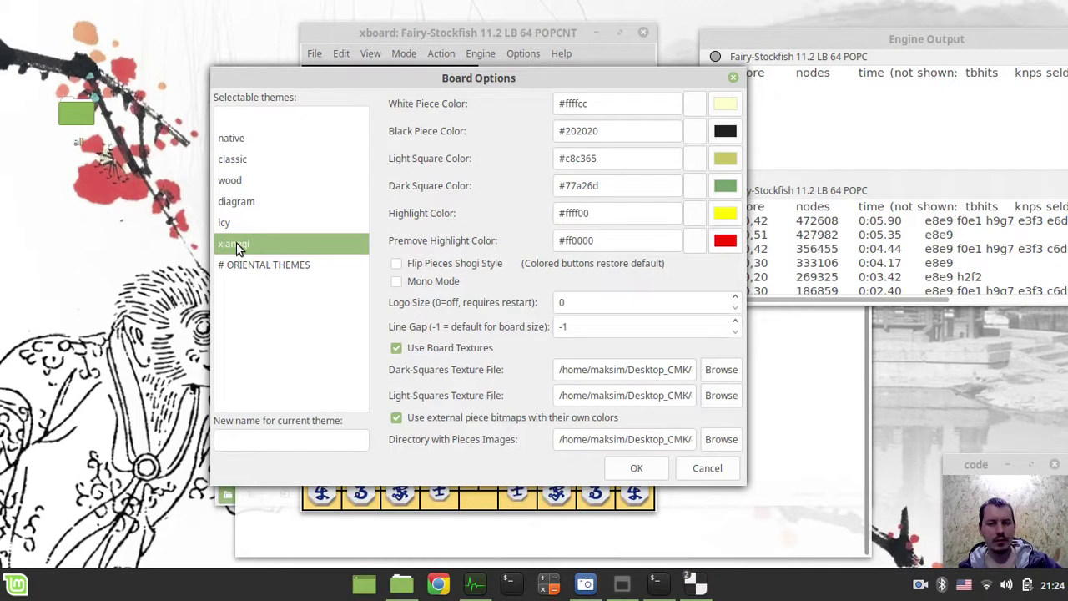
{"action": "left_click", "coordinate": [228, 117]}
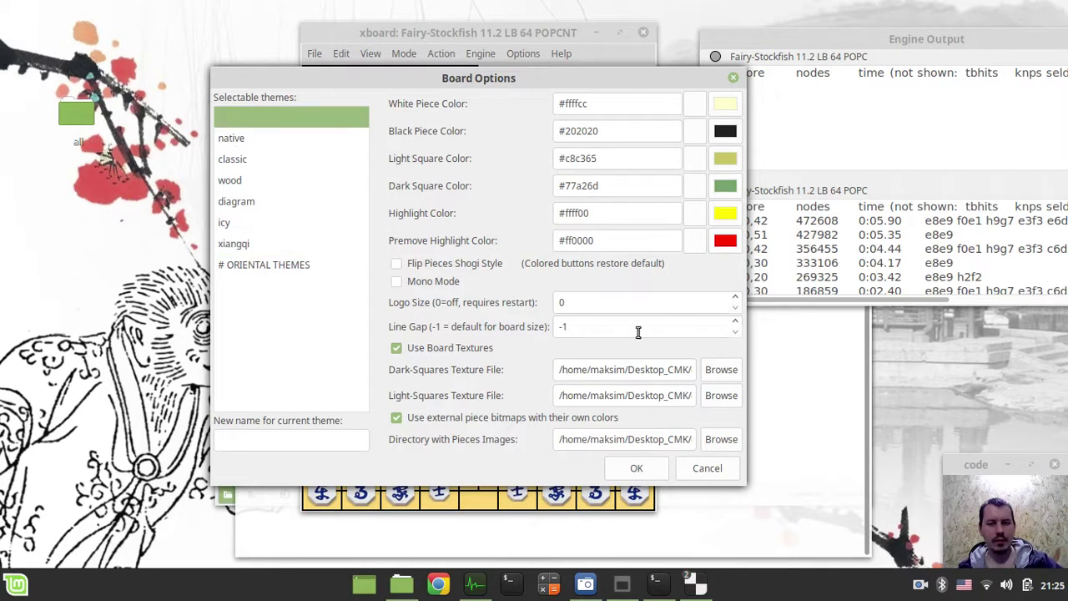
{"action": "left_click", "coordinate": [736, 325]}
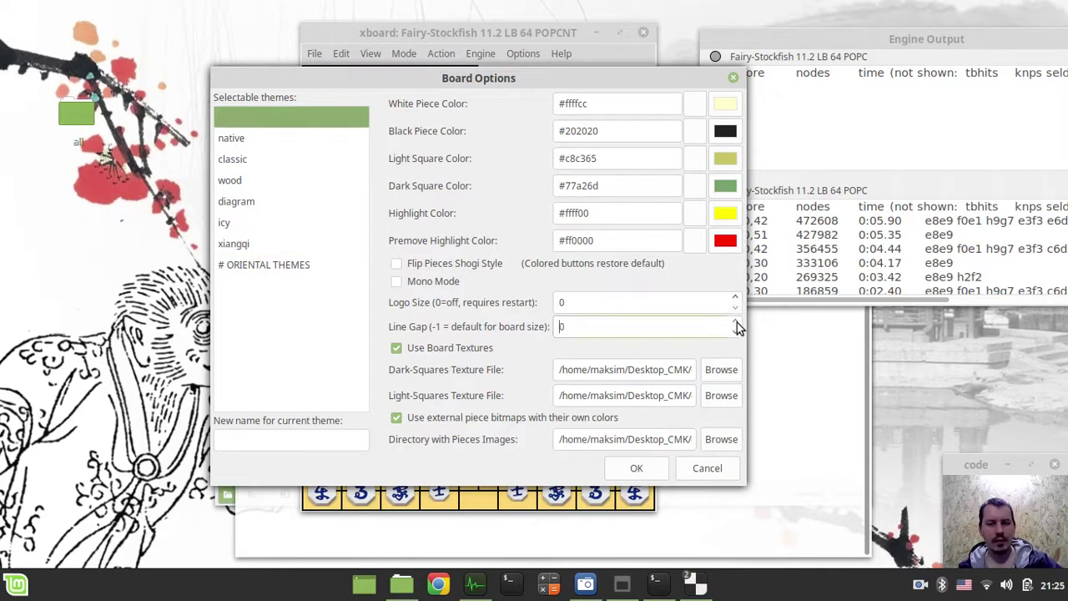
{"action": "left_click", "coordinate": [636, 469]}
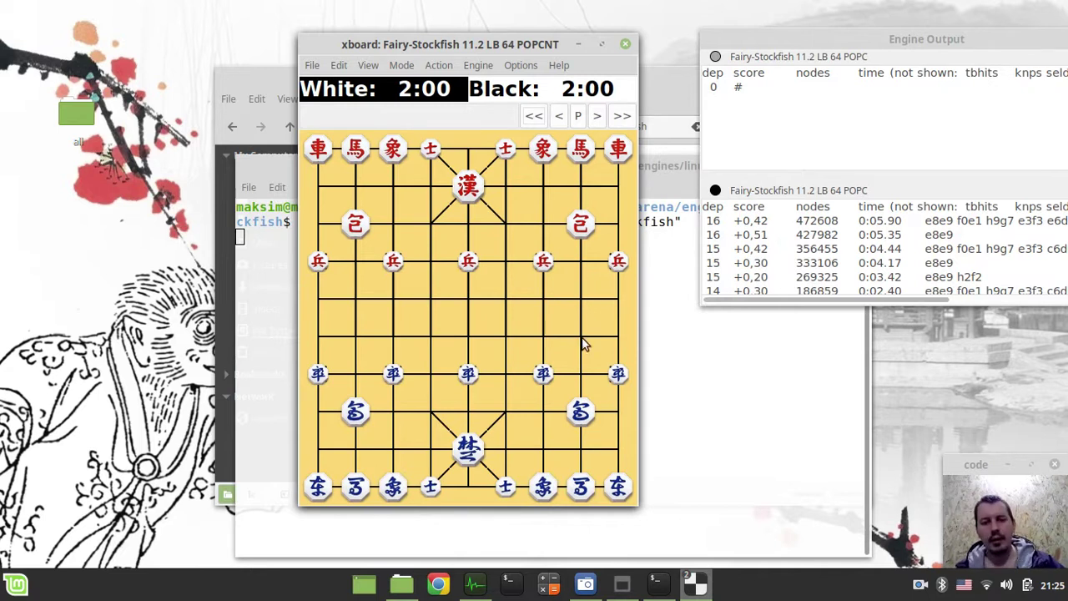
- Play the rightmost blue soldier one file left, then shift the board and Engine Output windows left
{"action": "left_click", "coordinate": [609, 377]}
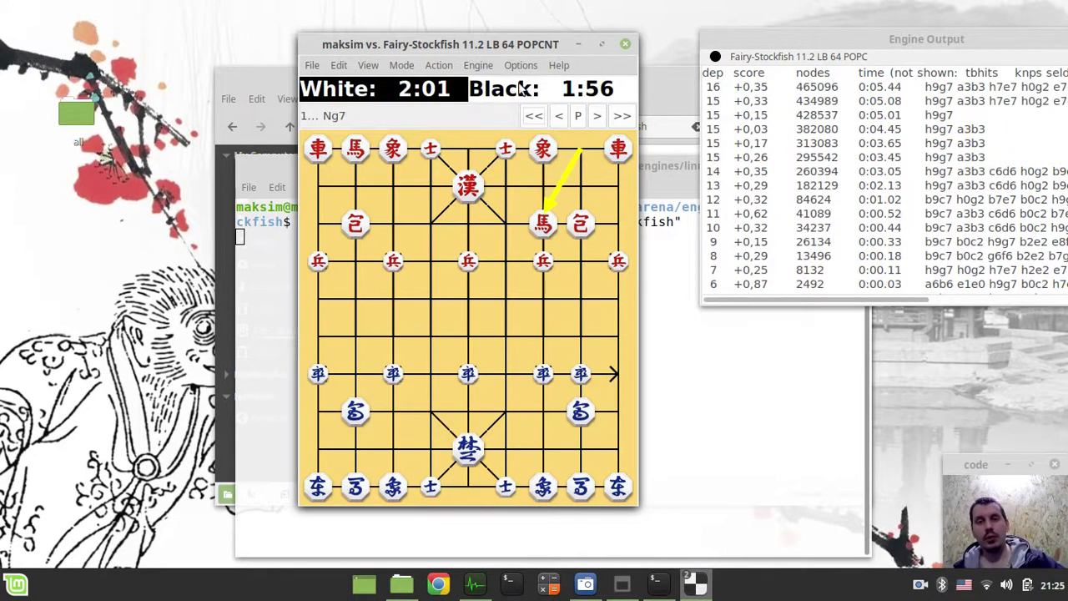
{"action": "left_click_drag", "start_coordinate": [504, 48], "coordinate": [349, 47]}
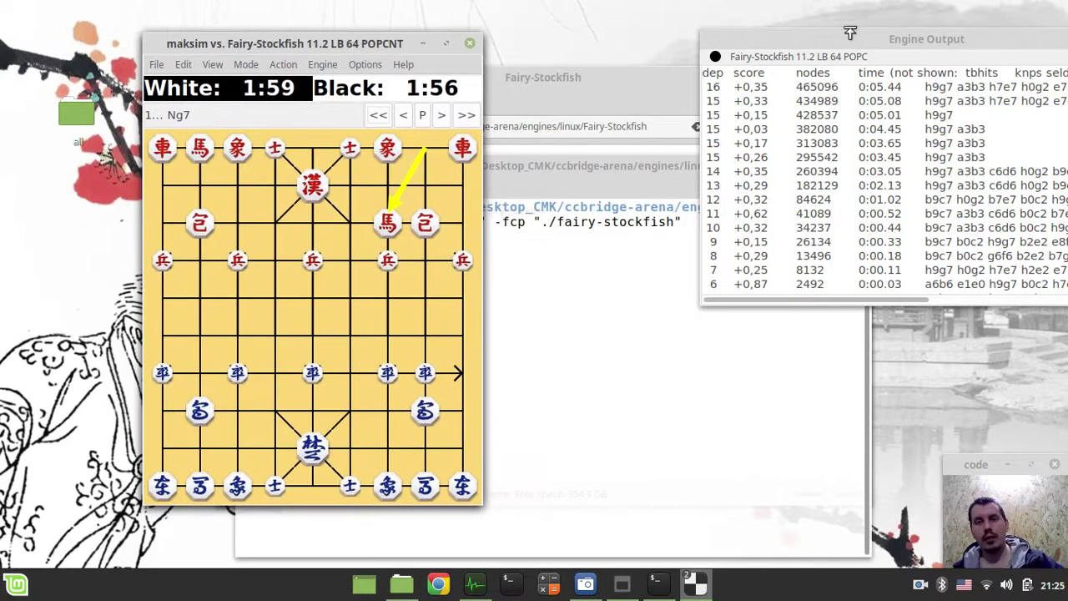
{"action": "left_click_drag", "start_coordinate": [822, 37], "coordinate": [623, 41]}
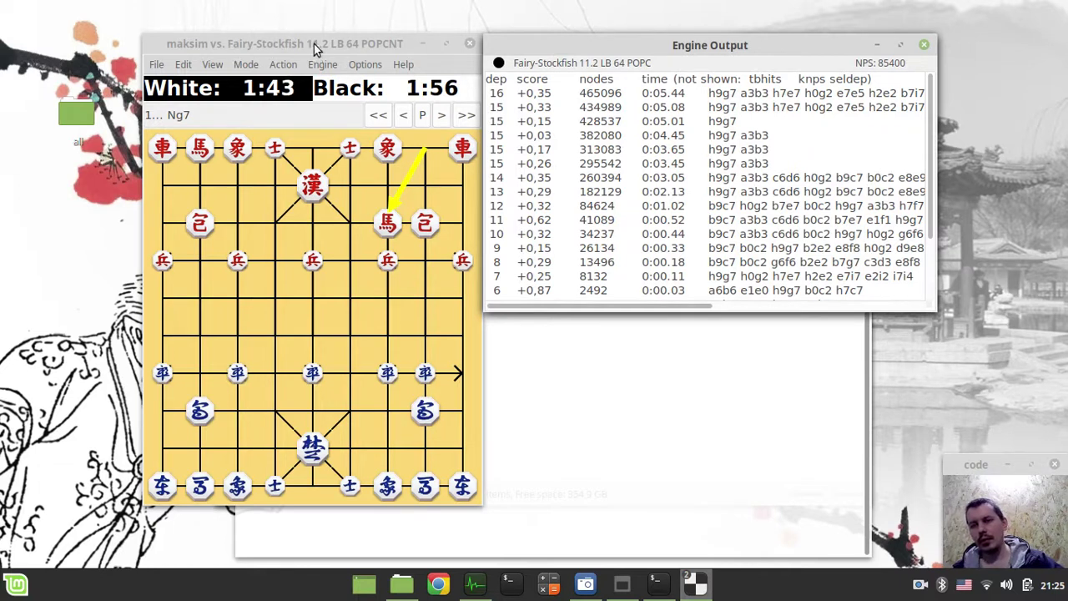
{"action": "left_click_drag", "start_coordinate": [503, 40], "coordinate": [508, 38]}
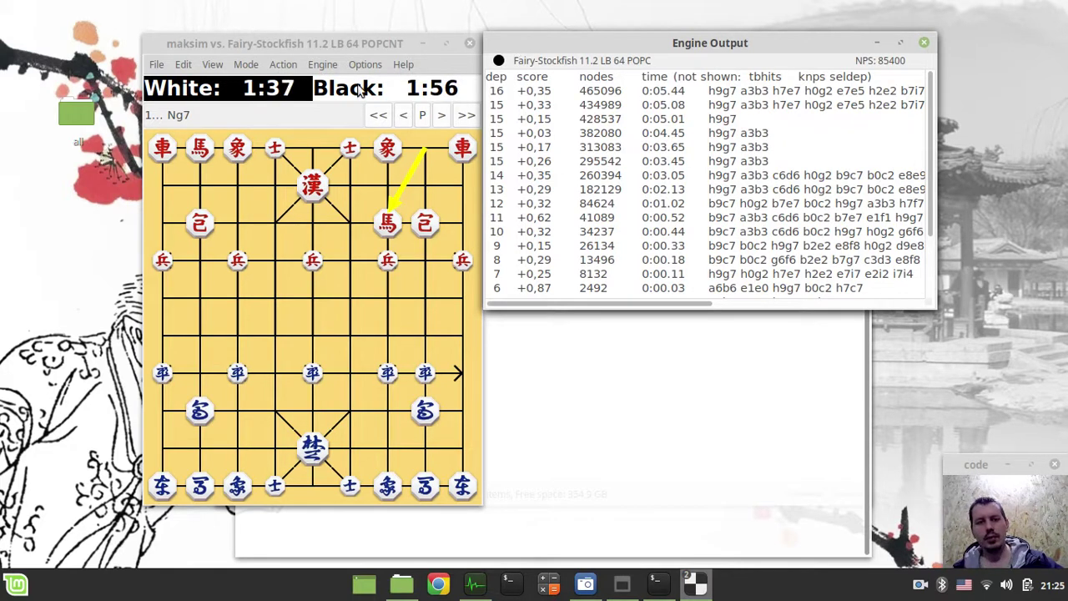
{"action": "left_click", "coordinate": [332, 43]}
{"action": "left_click", "coordinate": [547, 43]}
{"action": "left_click_drag", "start_coordinate": [547, 43], "coordinate": [547, 43]}
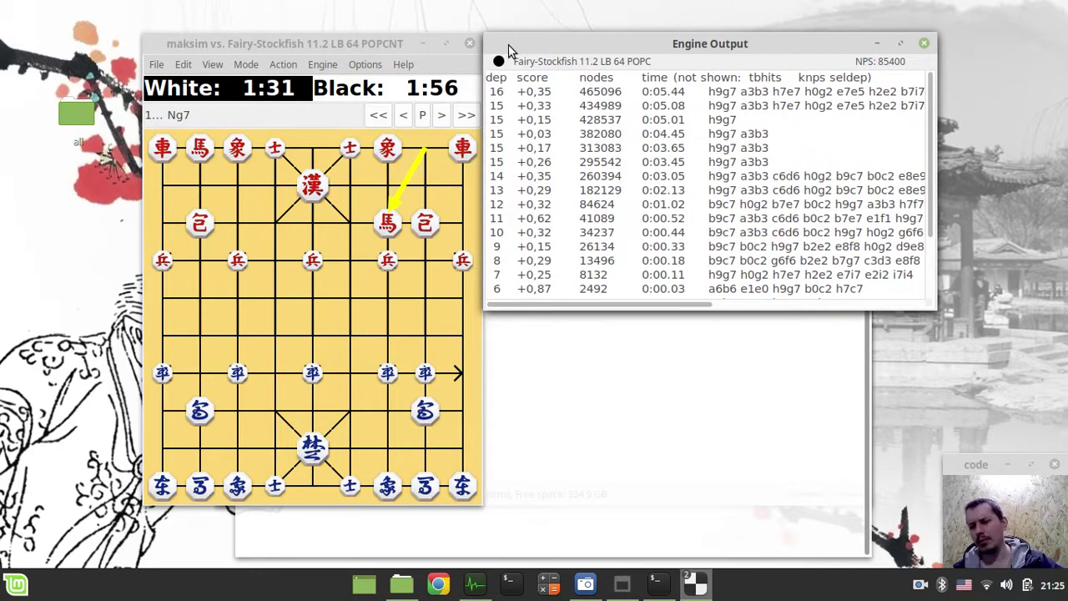